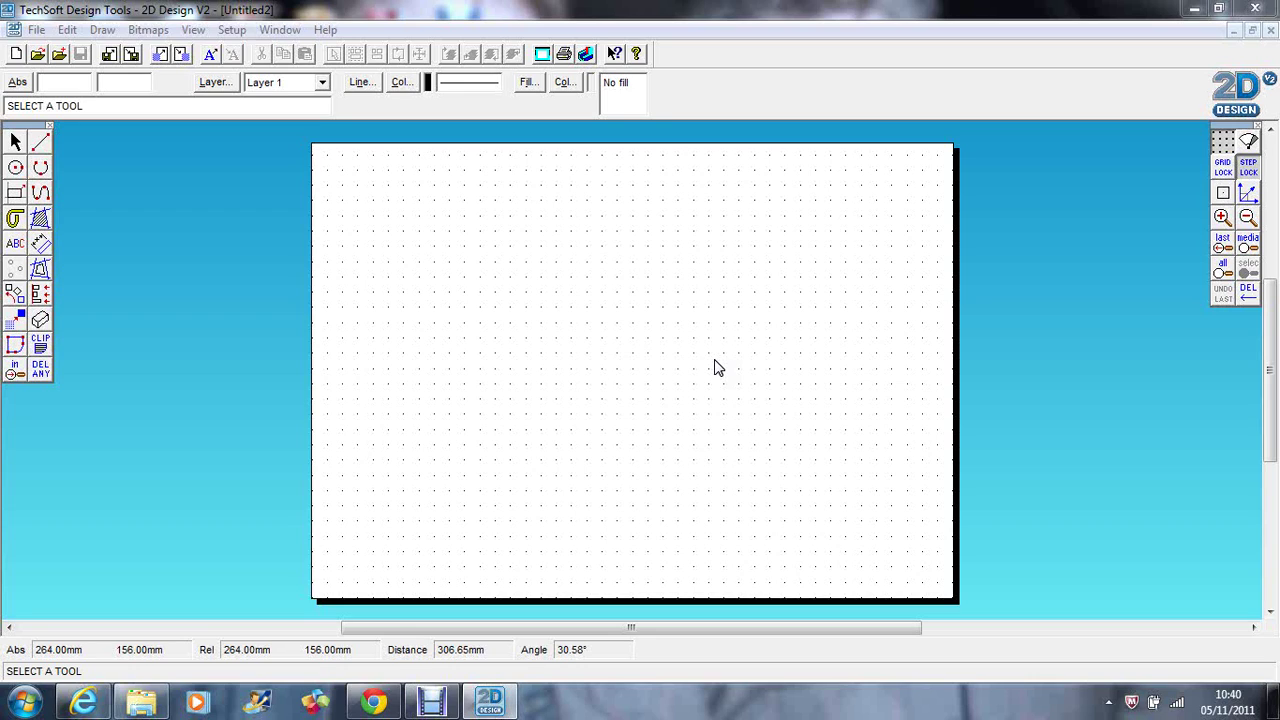
Switch to the browser and copy the Bart Simpson picture from the infobox of the Wikipedia article
click(502, 552)
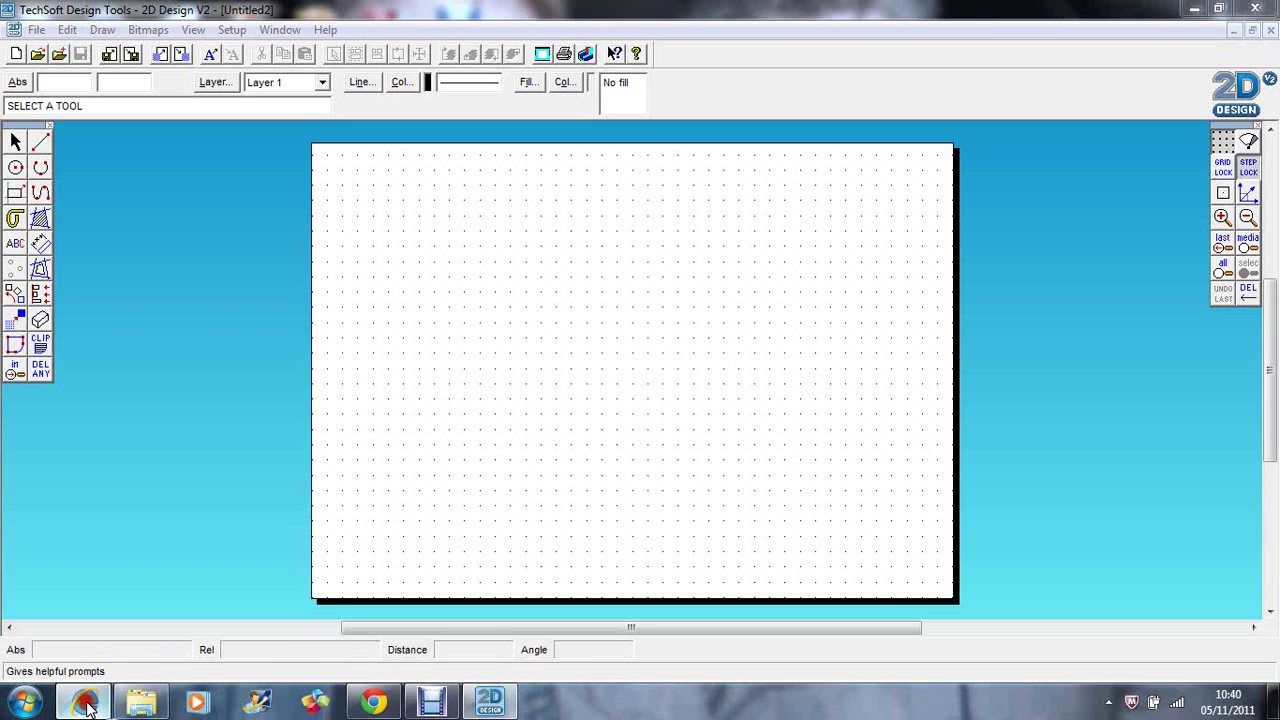
click(87, 706)
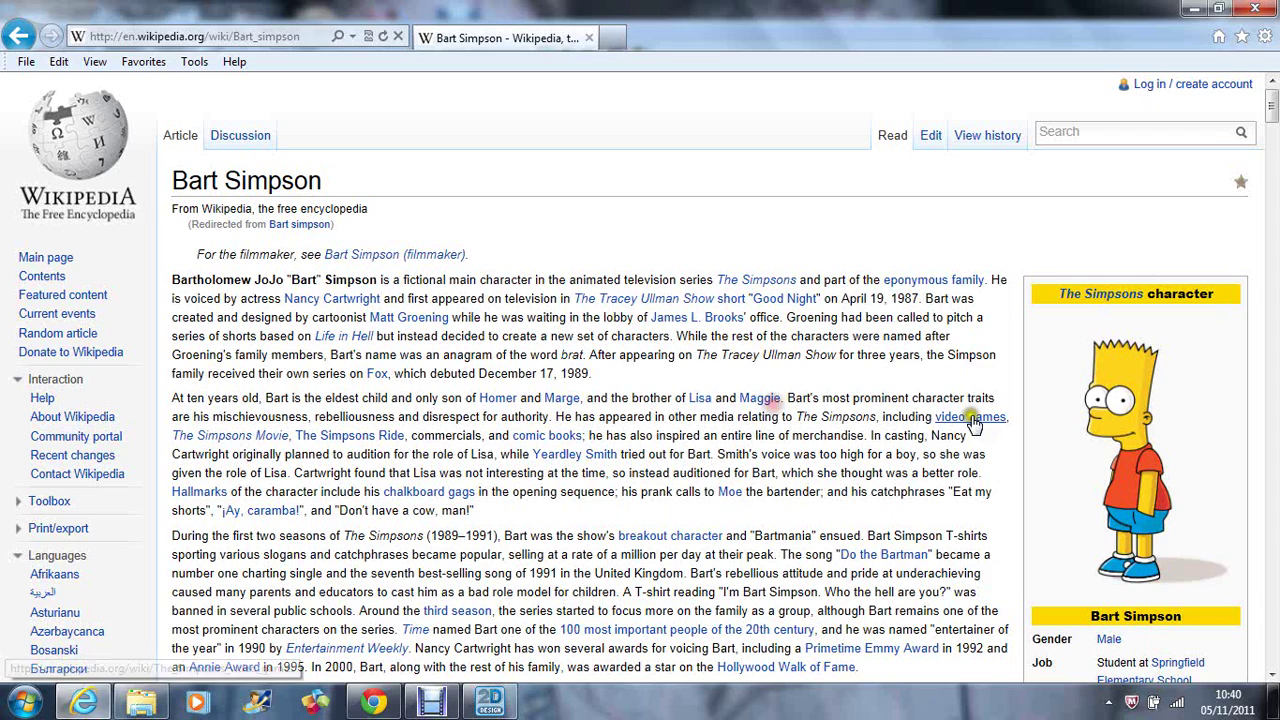
right_click(1122, 412)
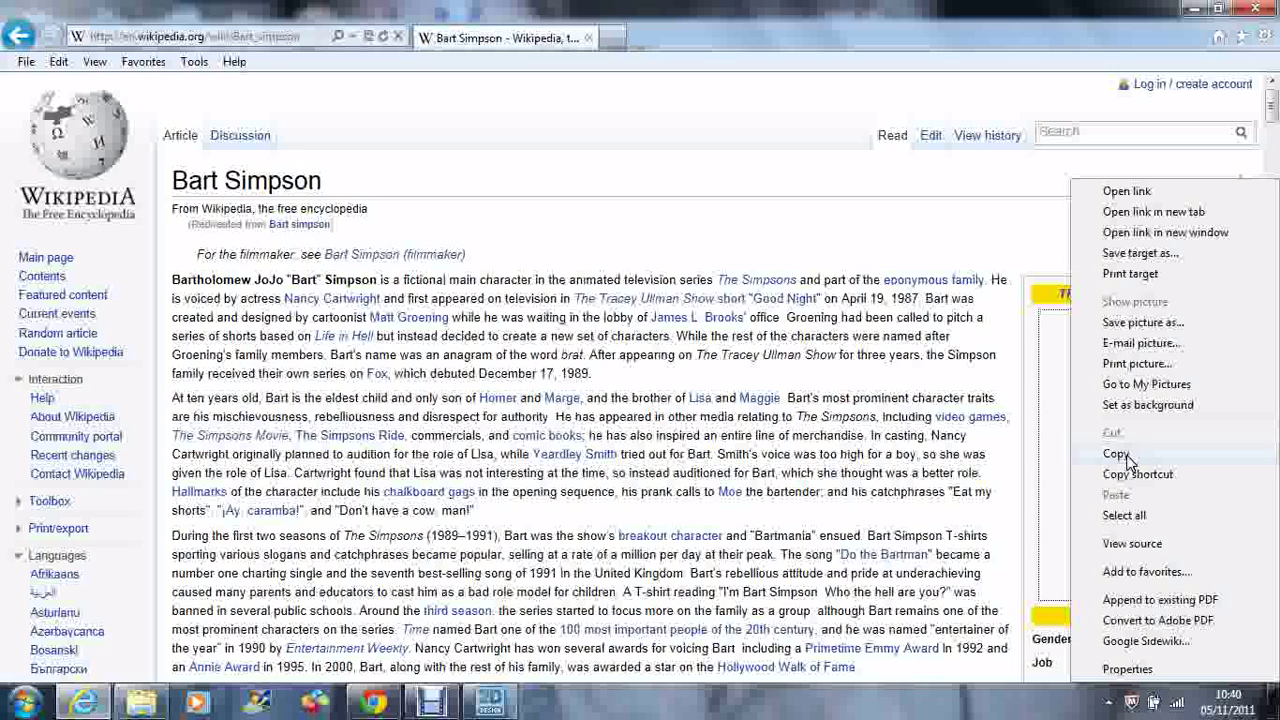
click(1116, 454)
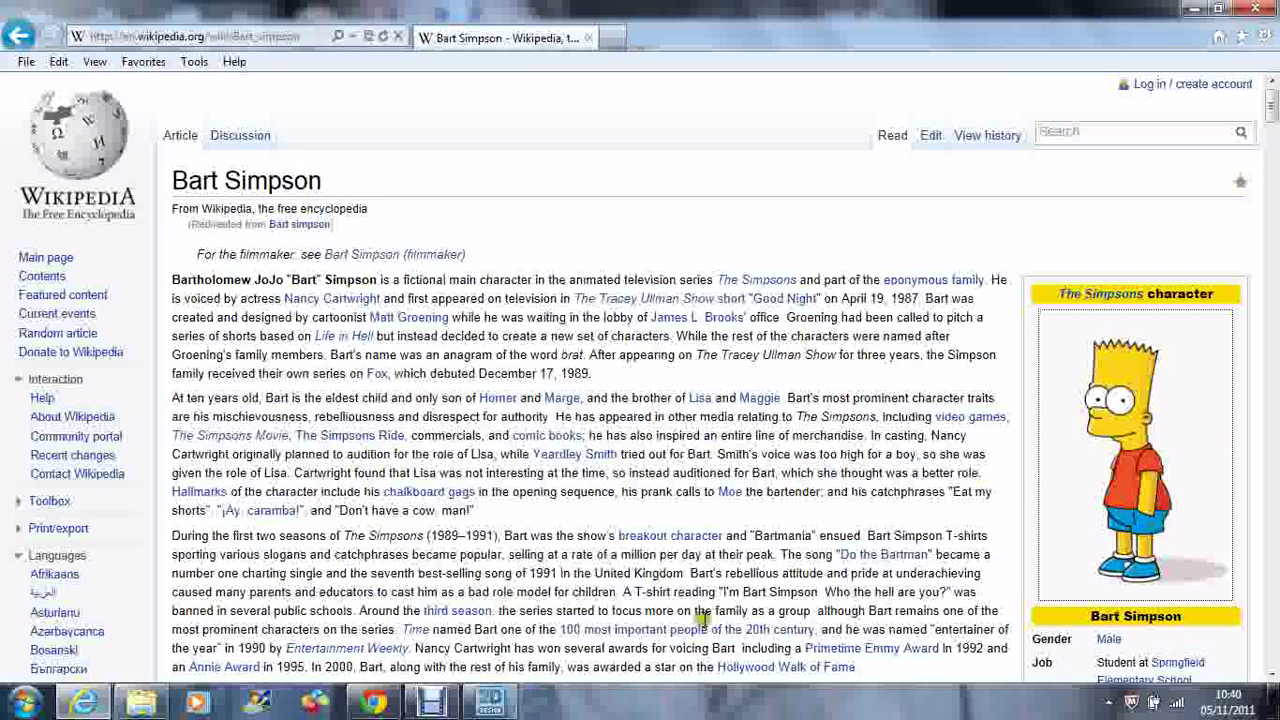
Switch to 2D Design and paste the copied Bart Simpson picture near the middle of the blank sheet
click(490, 701)
right_click(552, 251)
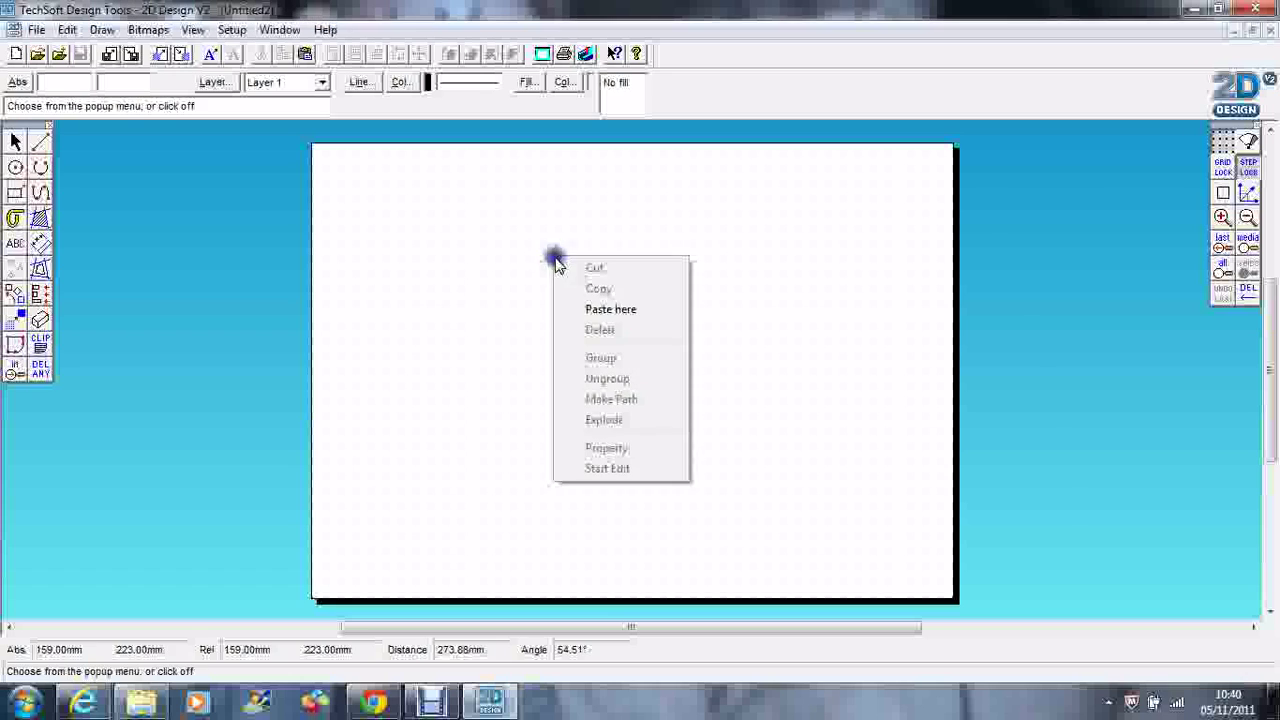
click(586, 307)
click(766, 362)
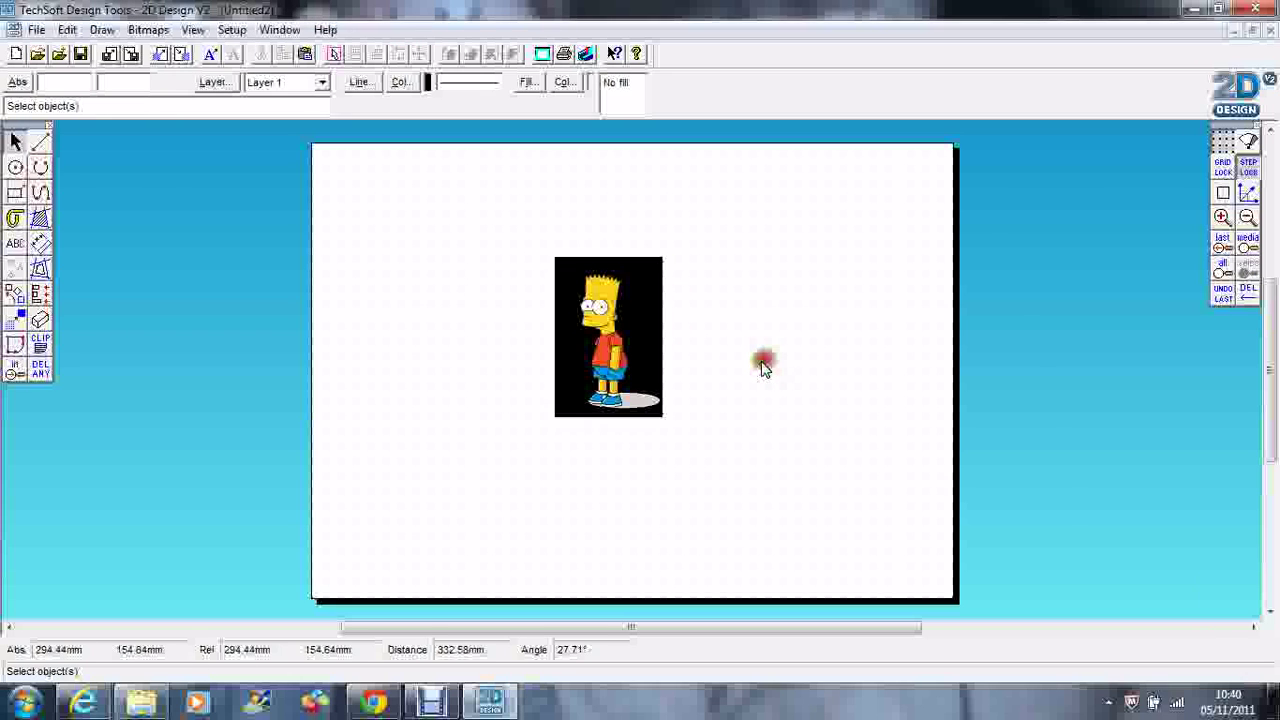
click(720, 366)
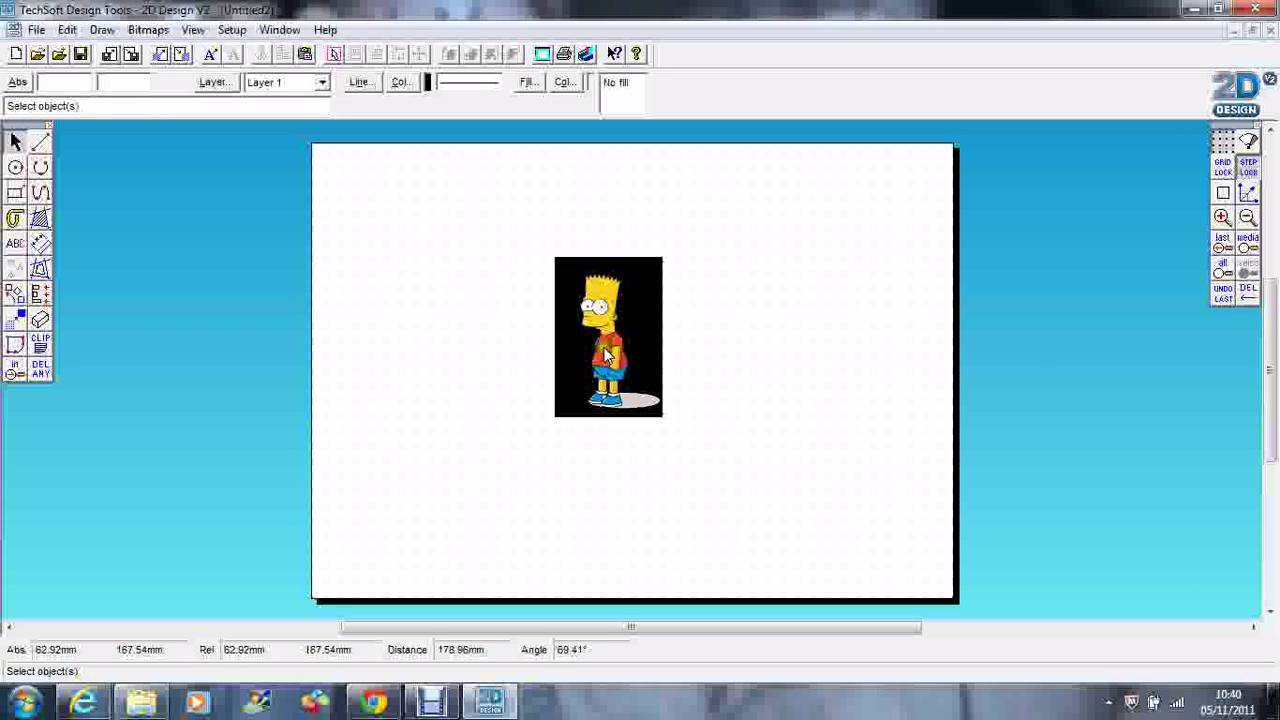
click(332, 323)
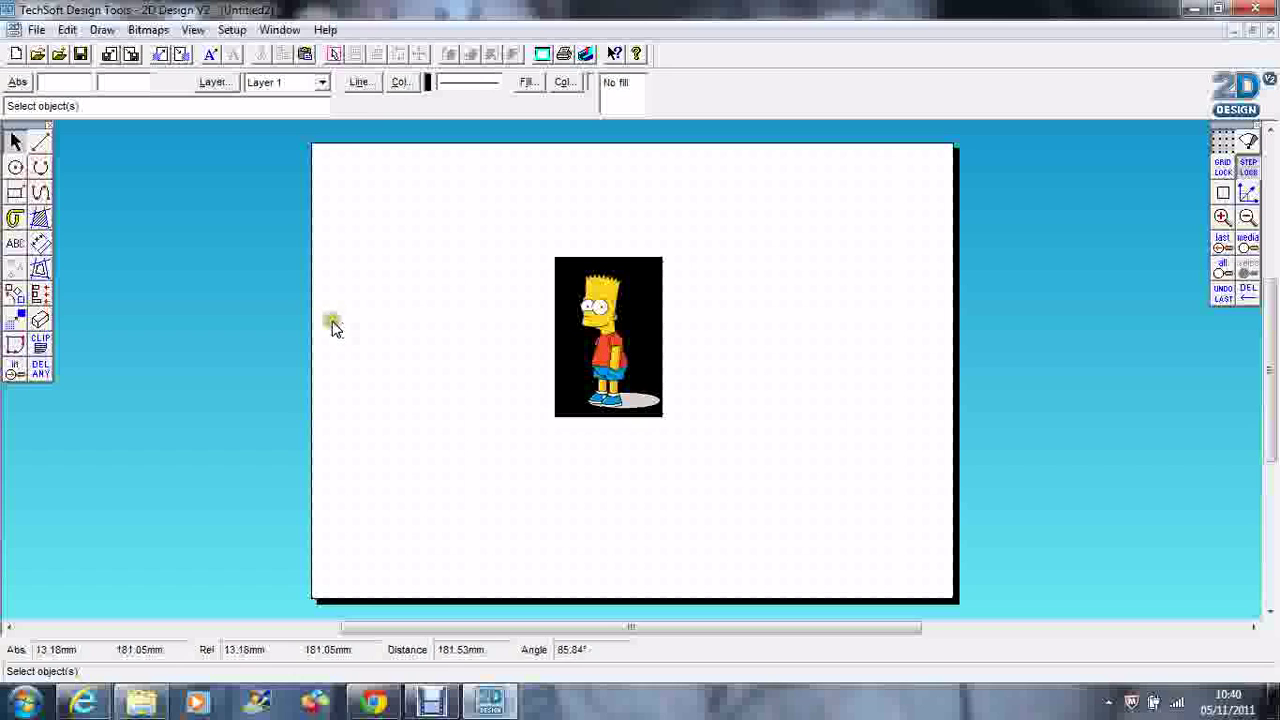
Trace both eyeballs of the picture with centre-point circles, about 5 mm radius for the right eye and about 4.5 mm for the left
click(15, 368)
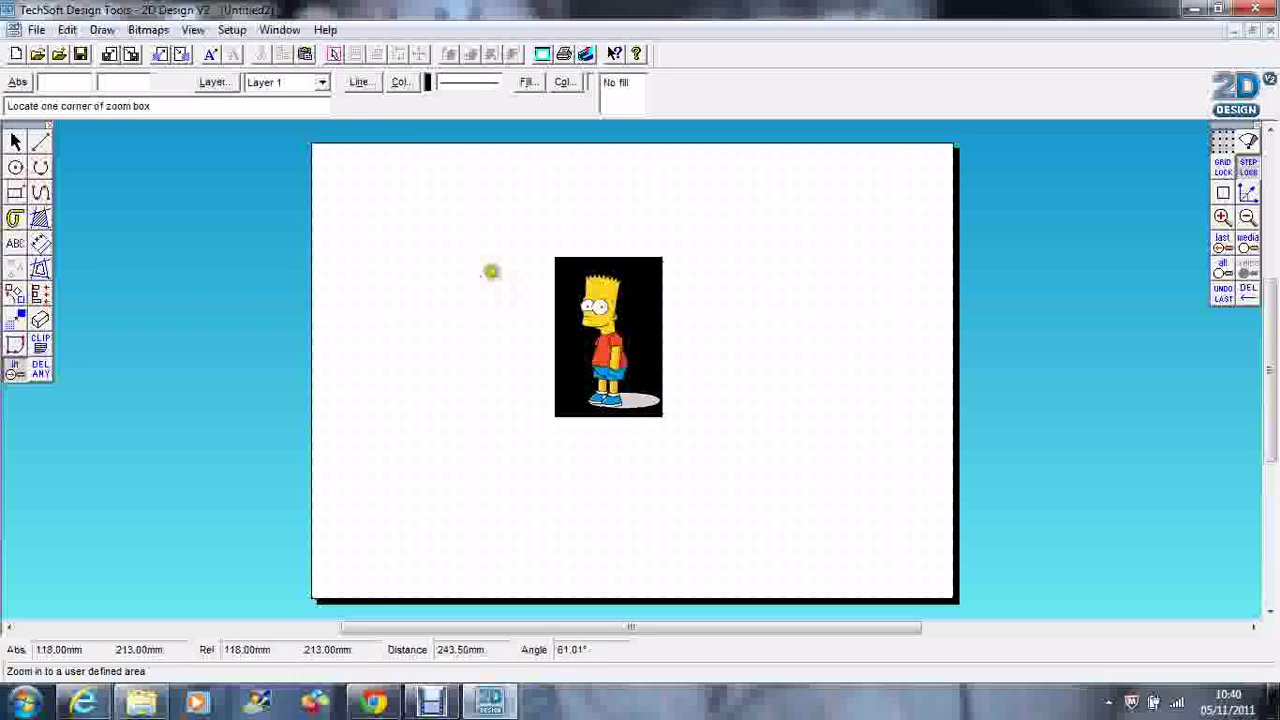
click(570, 265)
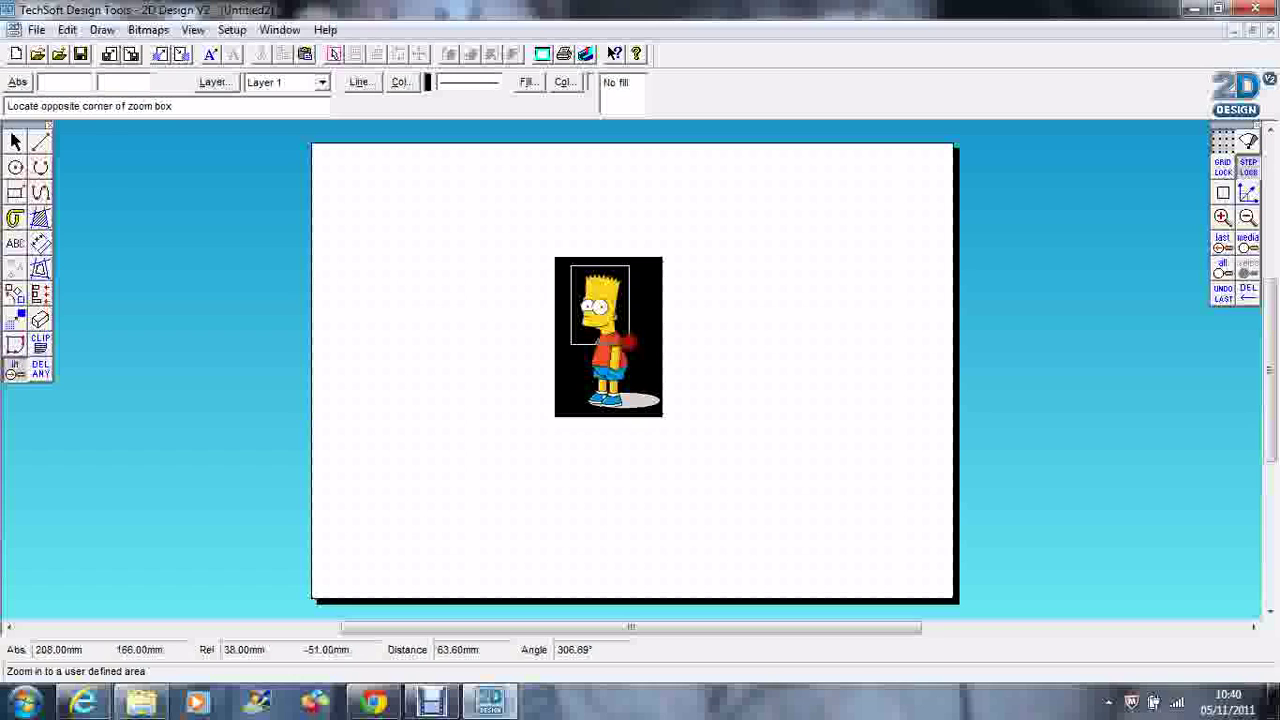
click(629, 344)
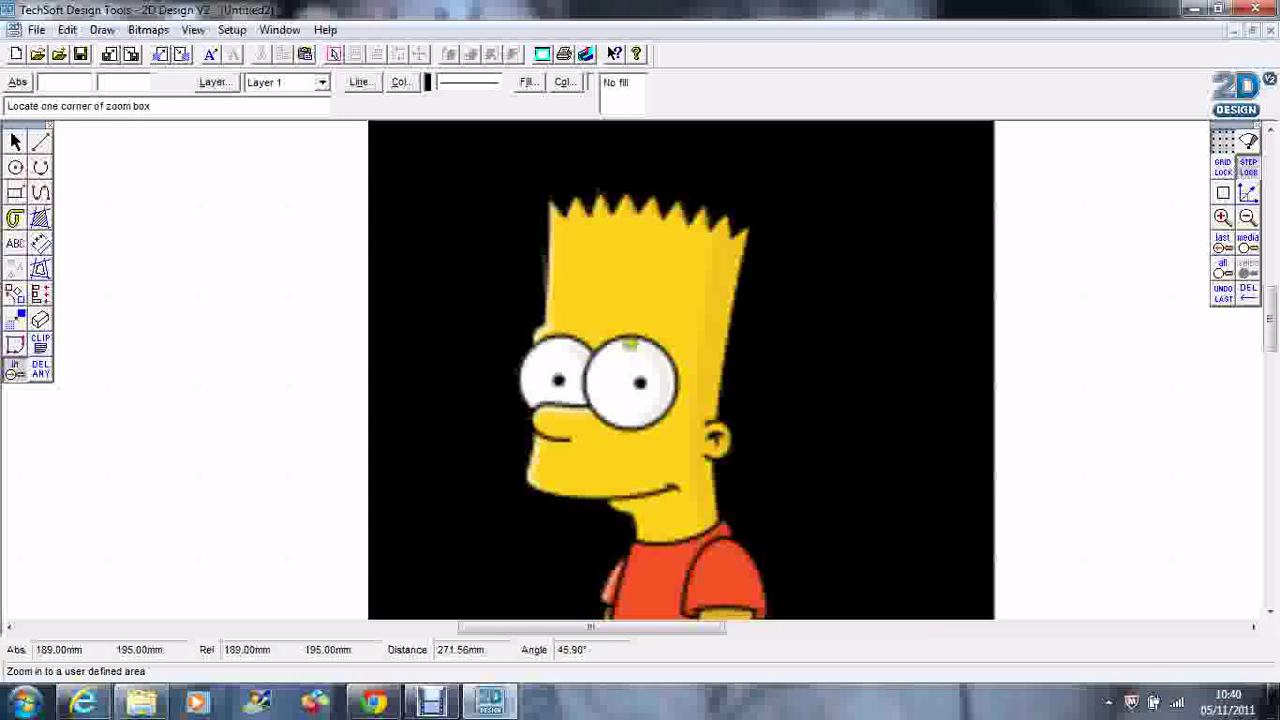
click(1222, 218)
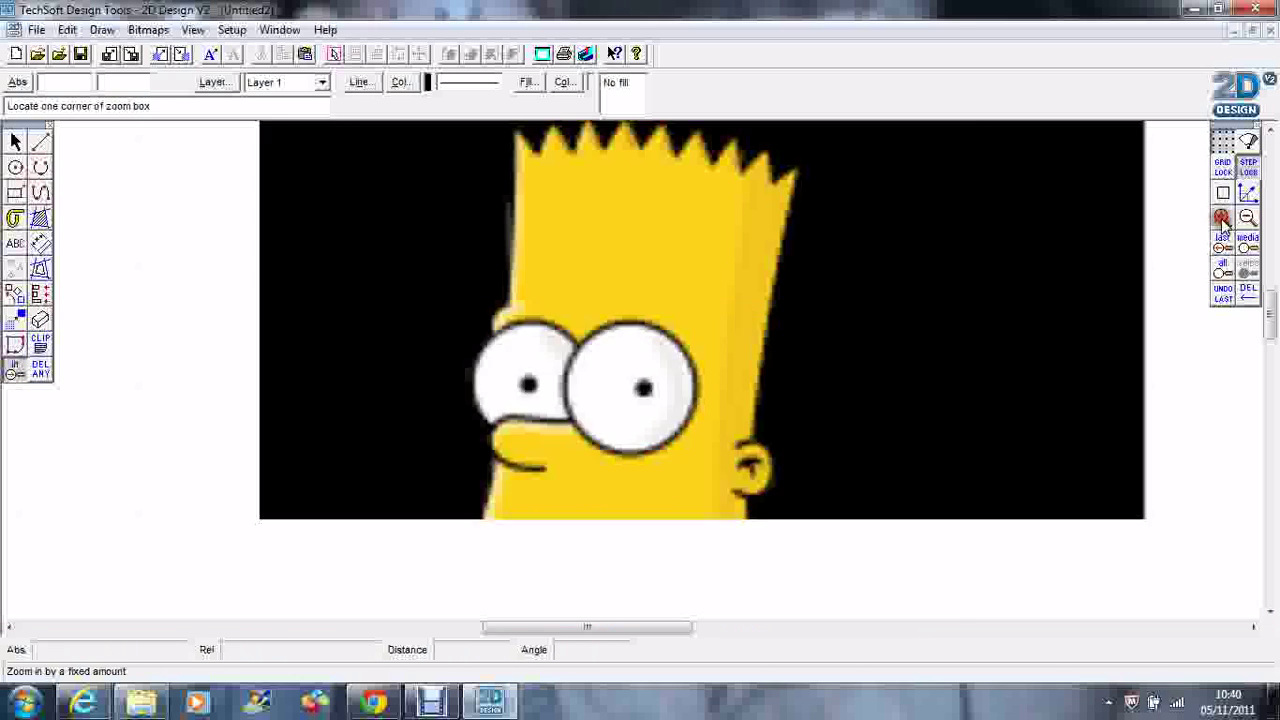
click(1222, 218)
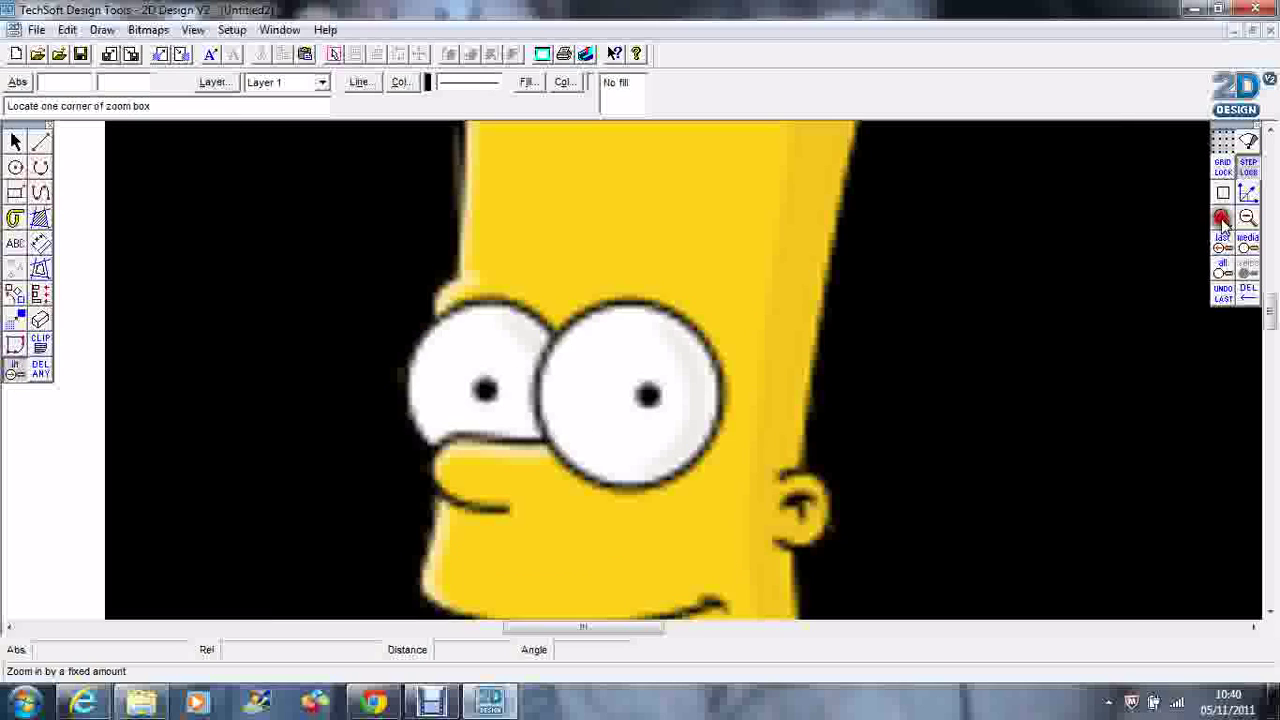
click(15, 167)
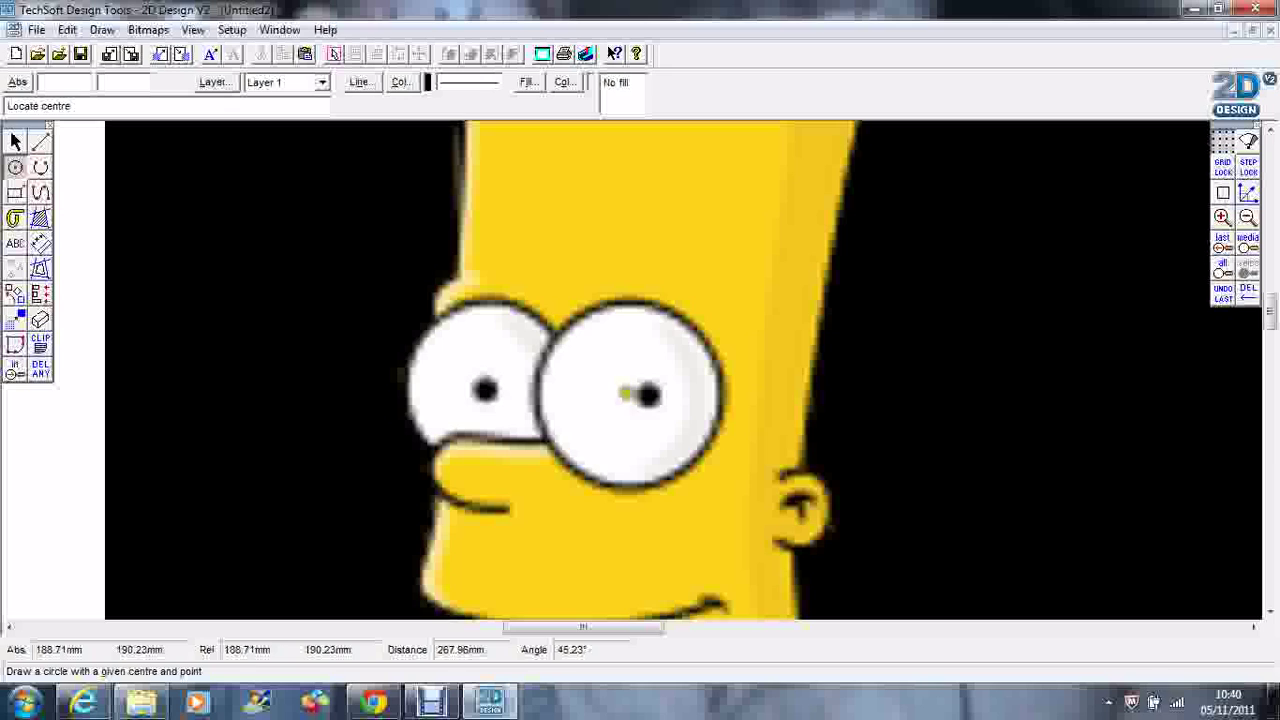
click(626, 393)
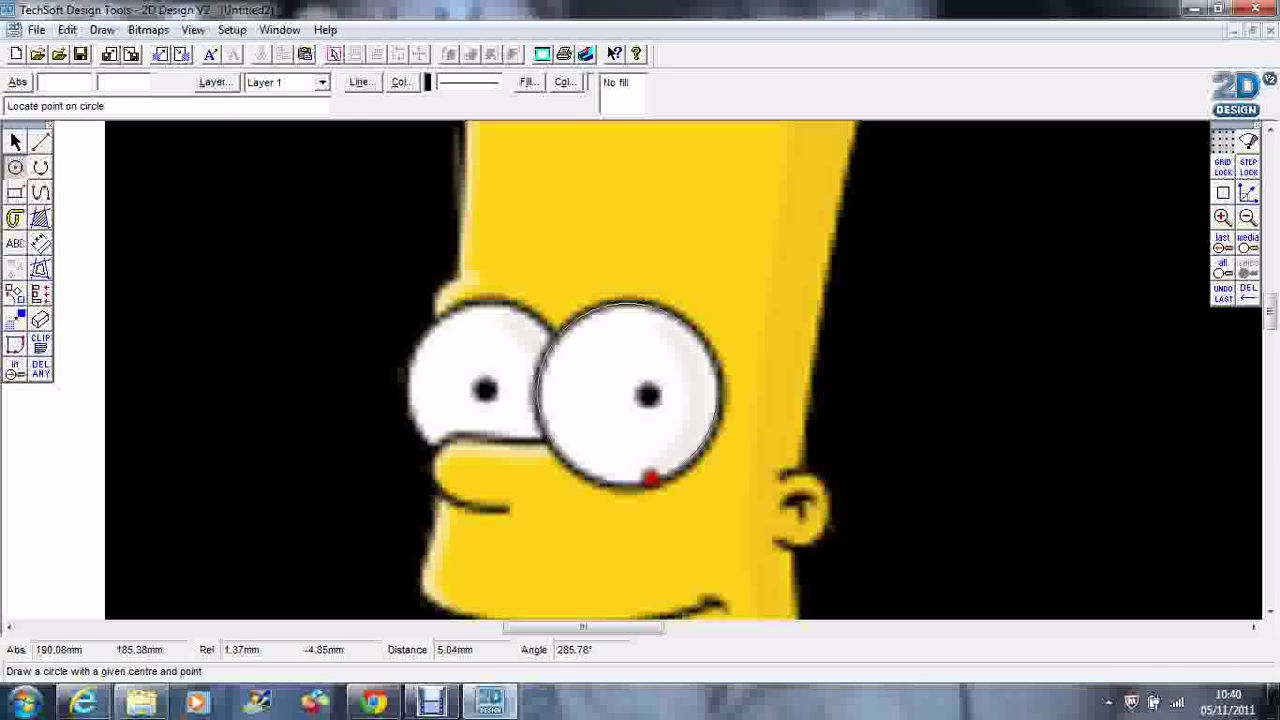
click(650, 479)
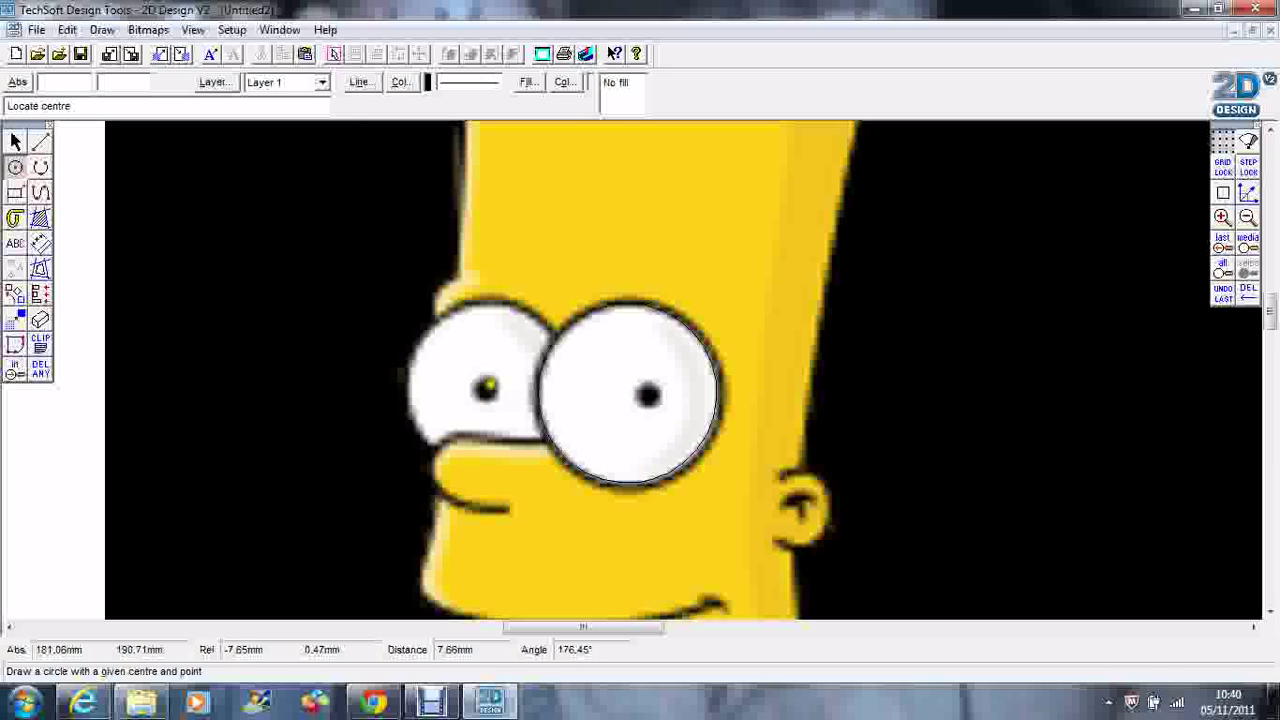
click(484, 384)
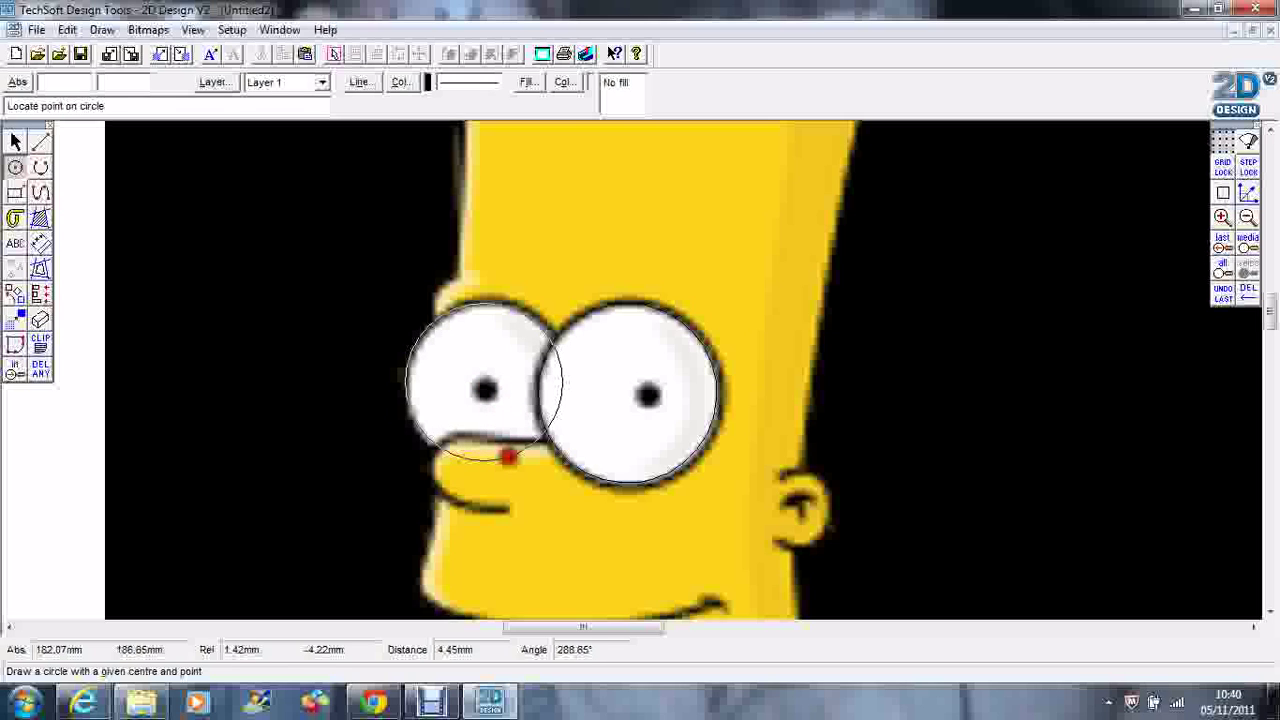
click(508, 456)
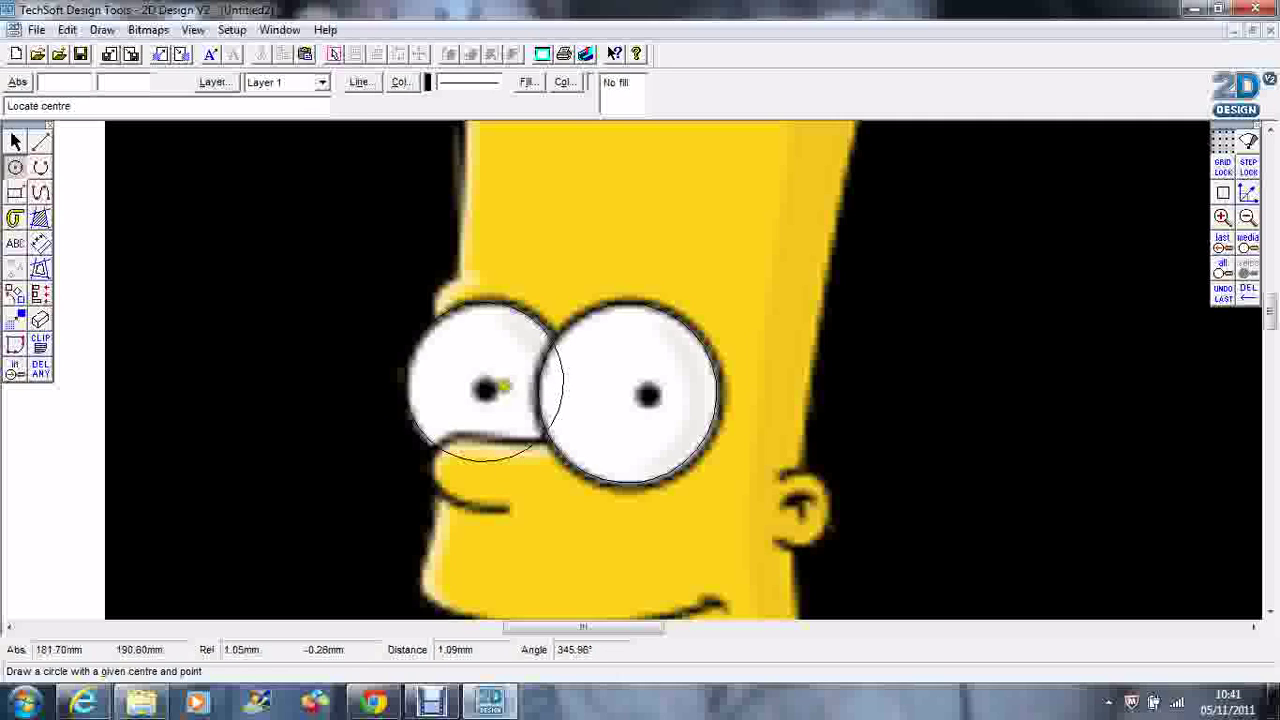
Trace both pupils with small circles of about 0.7 mm radius, centred on the black dots
click(487, 390)
key(Escape)
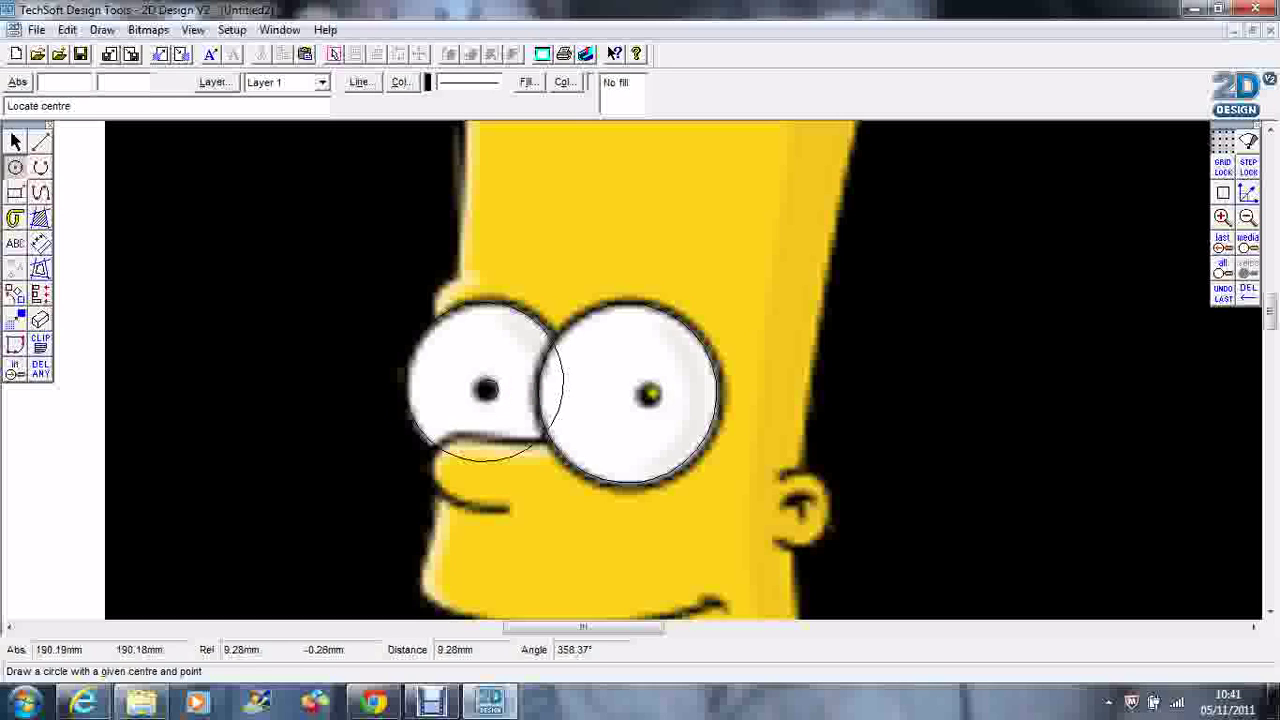
click(649, 398)
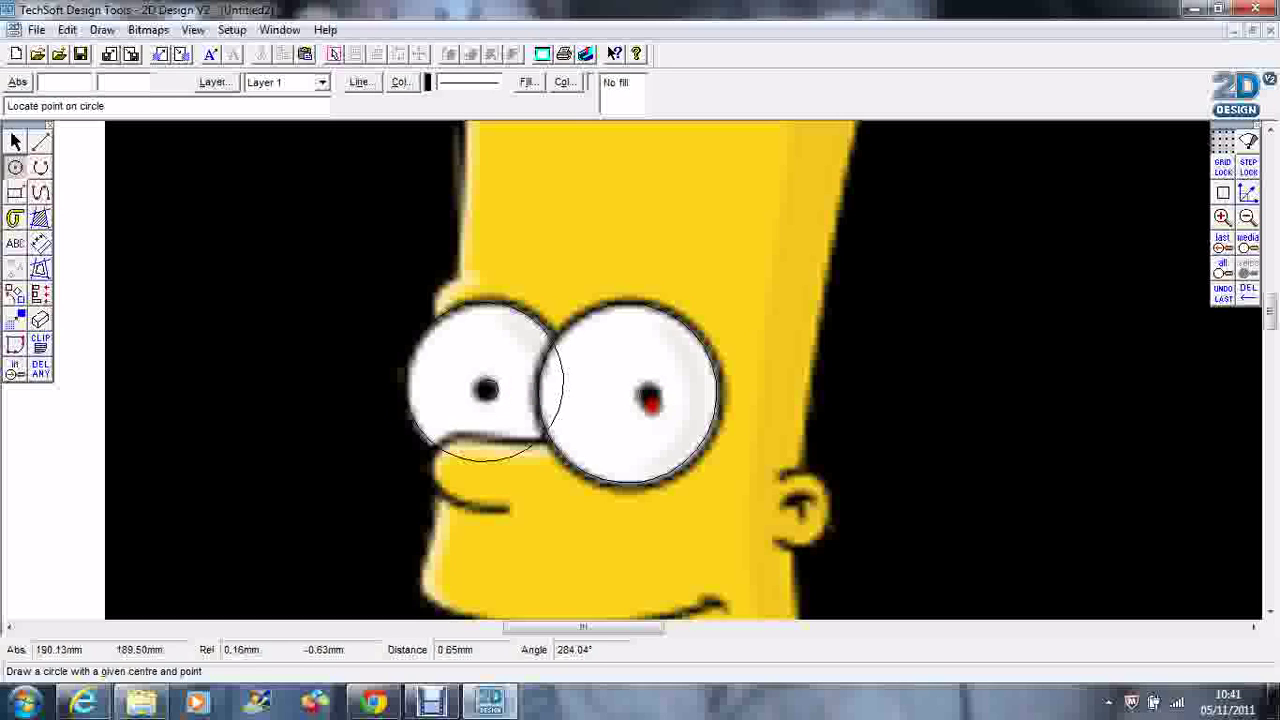
key(Escape)
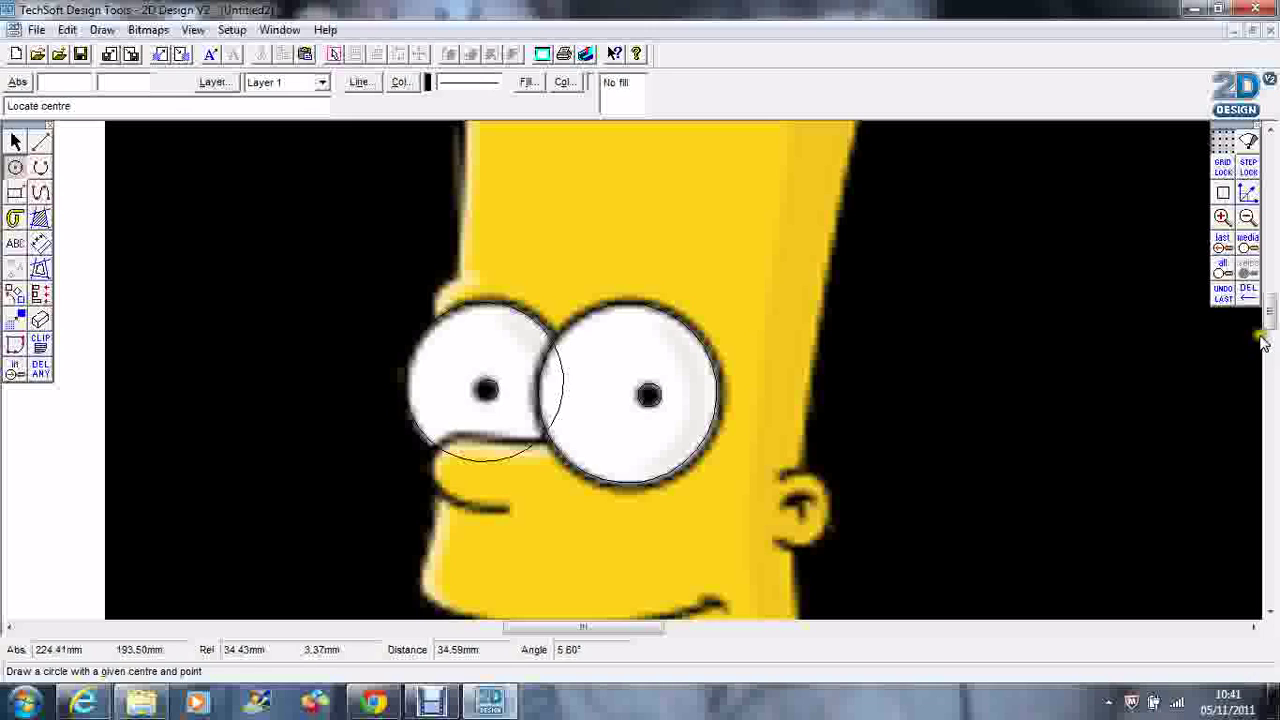
Trace the spiky hair with one zigzag of connected lines, from the leftmost spike to past the rightmost spike
drag(1273, 330, 1270, 310)
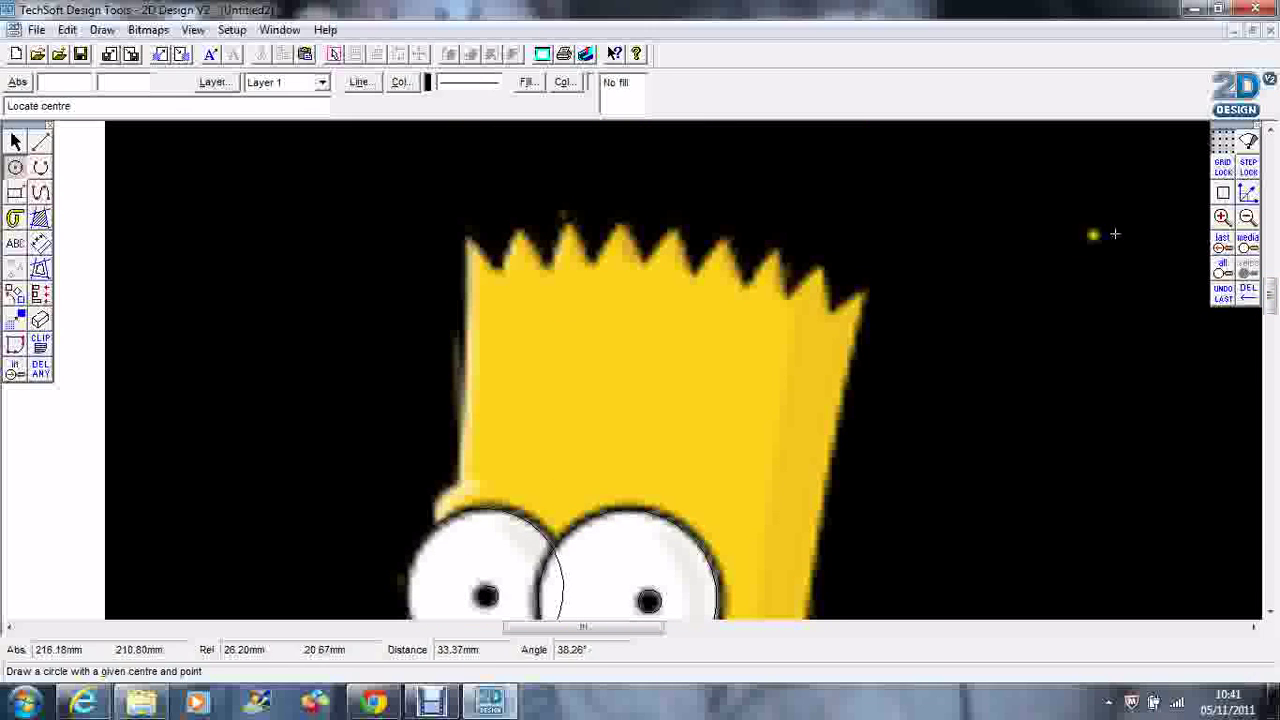
click(1222, 217)
click(1222, 217)
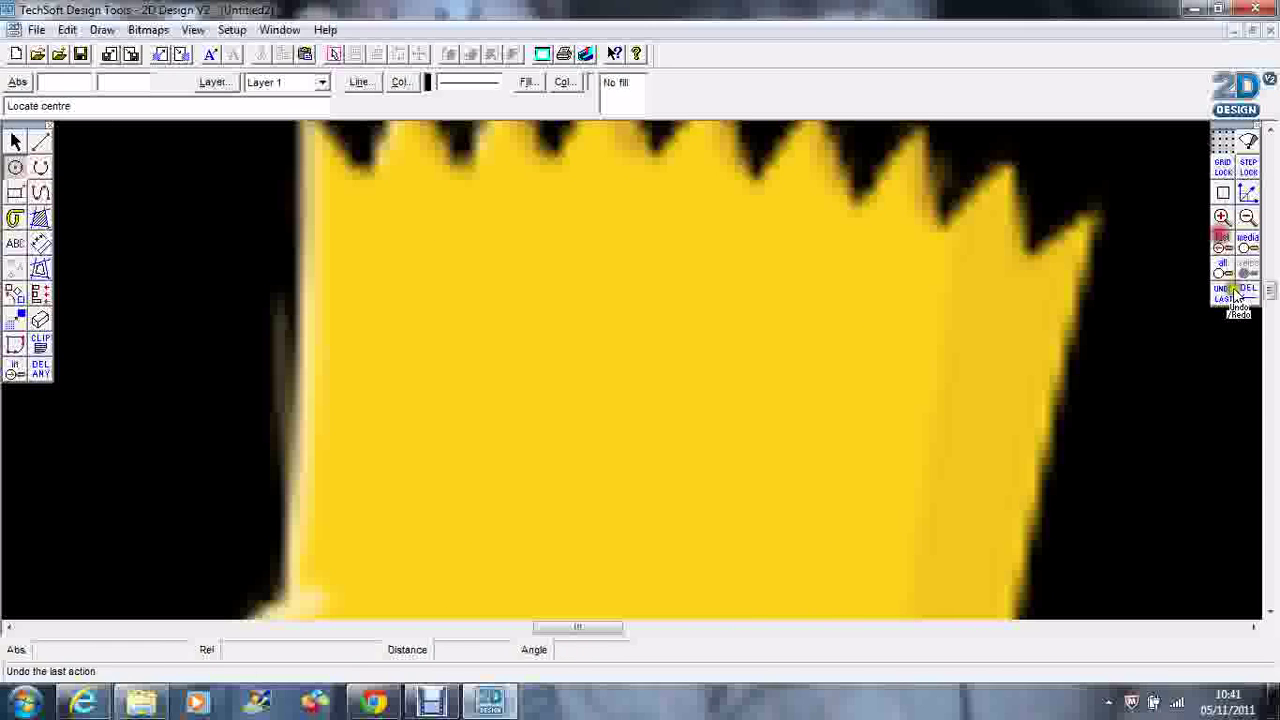
drag(1270, 290, 1272, 288)
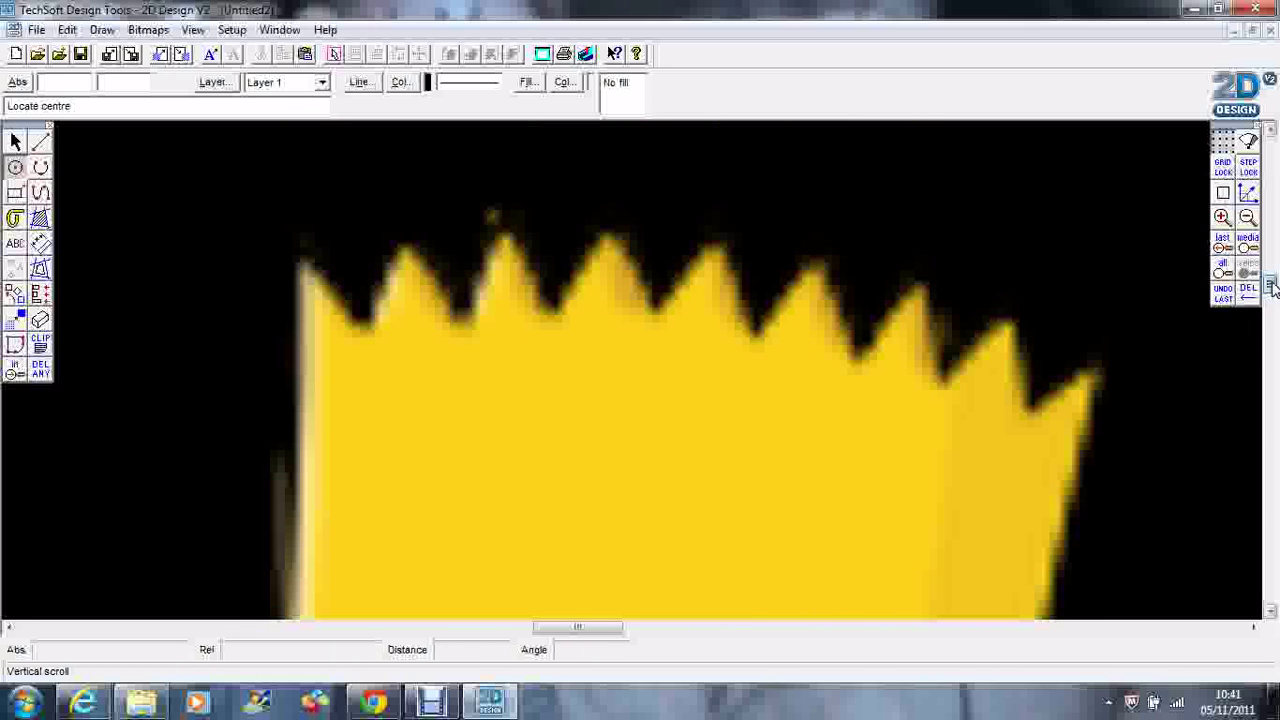
click(40, 143)
click(94, 143)
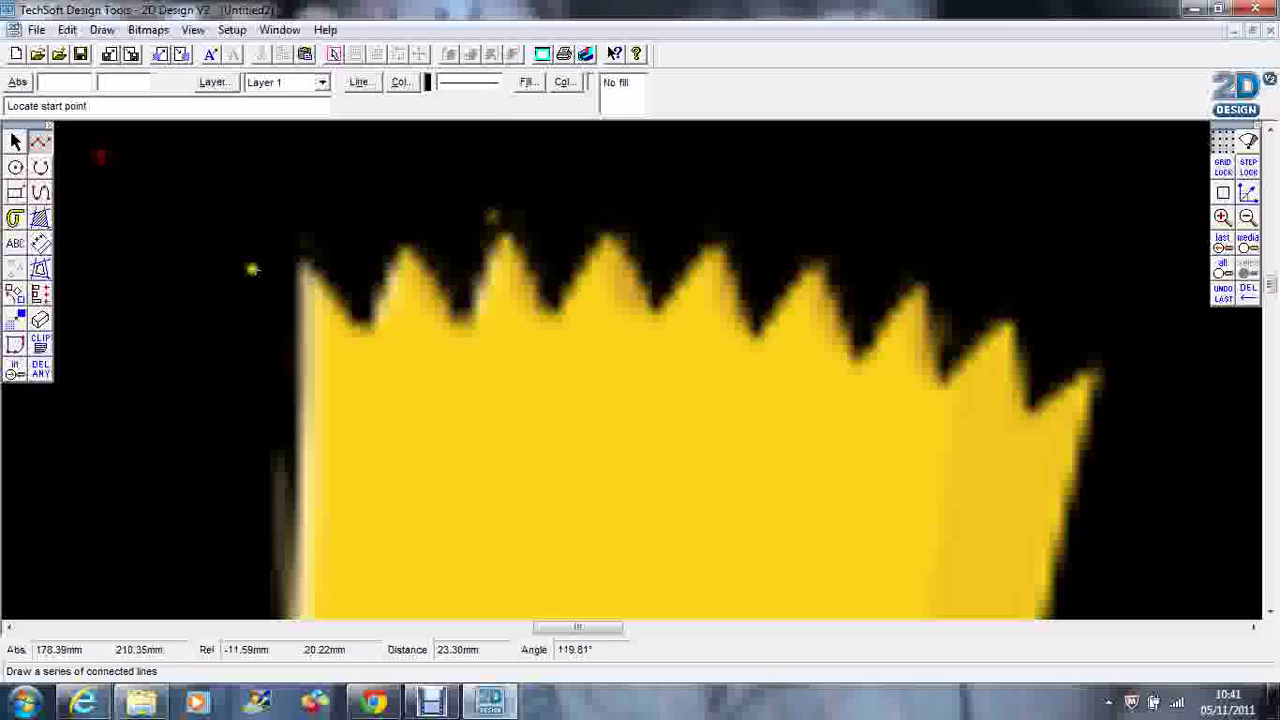
click(299, 261)
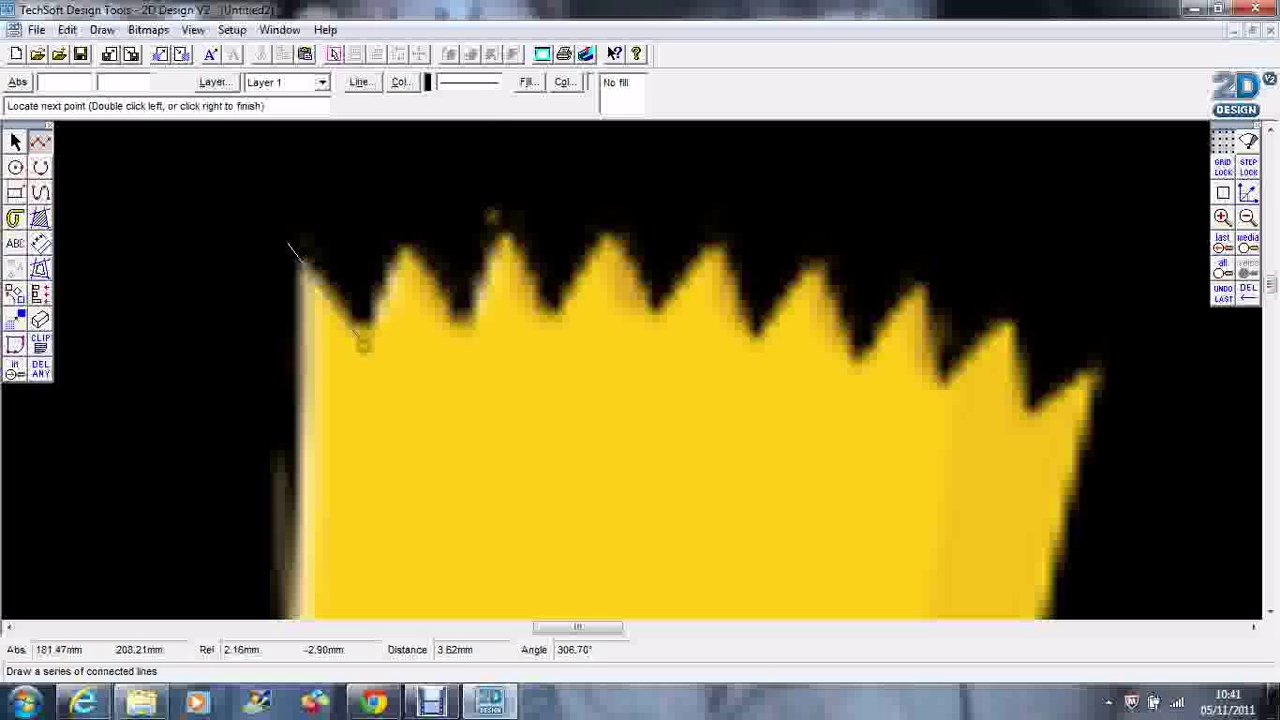
click(365, 345)
click(407, 240)
click(459, 349)
click(503, 229)
click(553, 349)
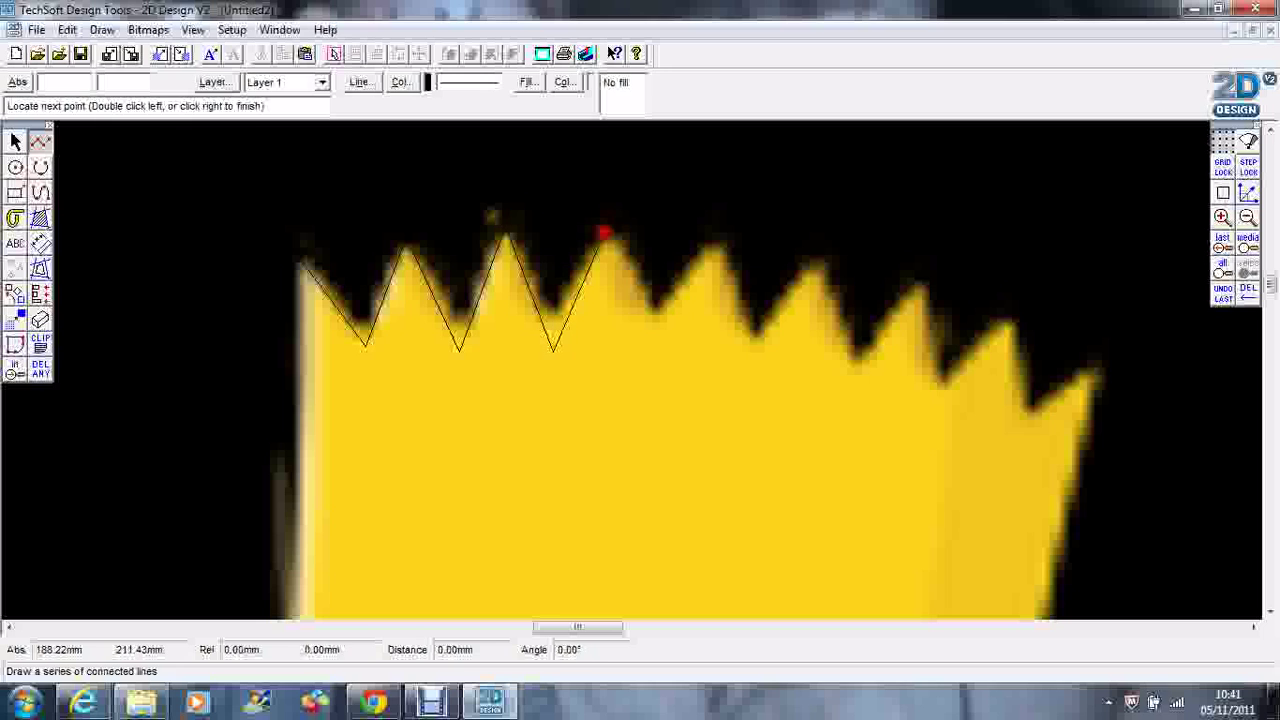
click(605, 235)
click(646, 348)
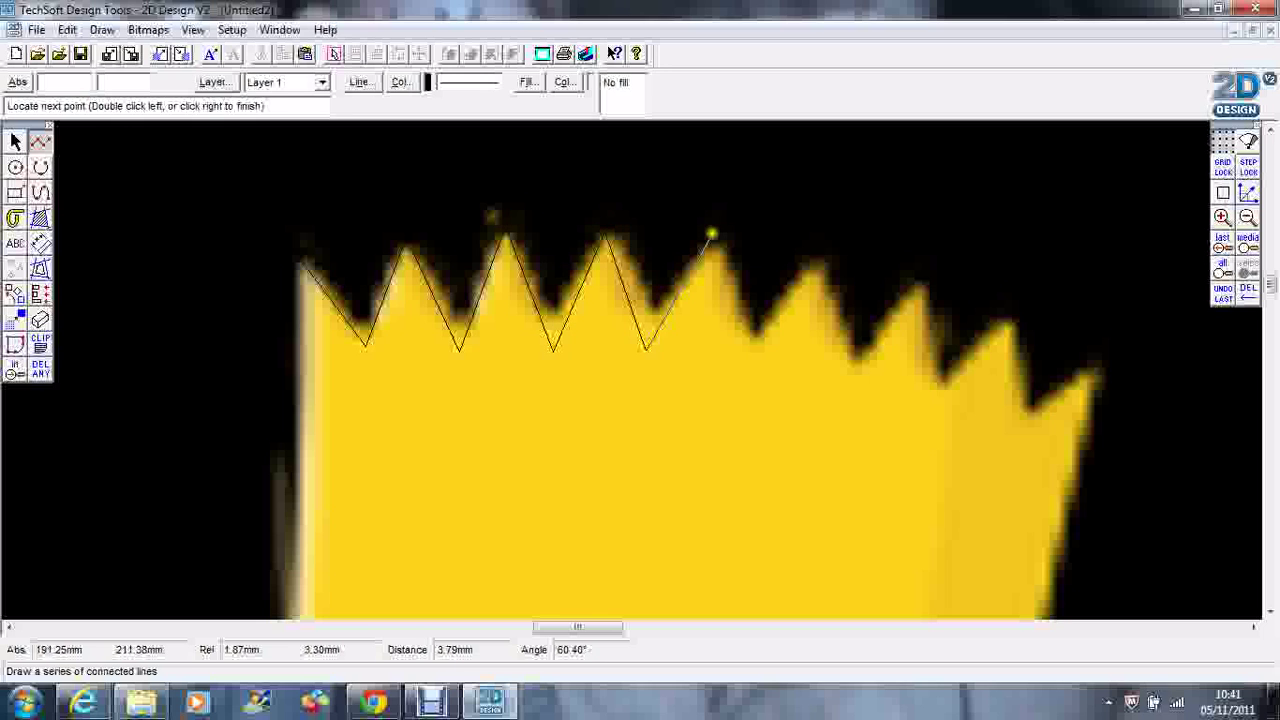
click(711, 240)
click(749, 365)
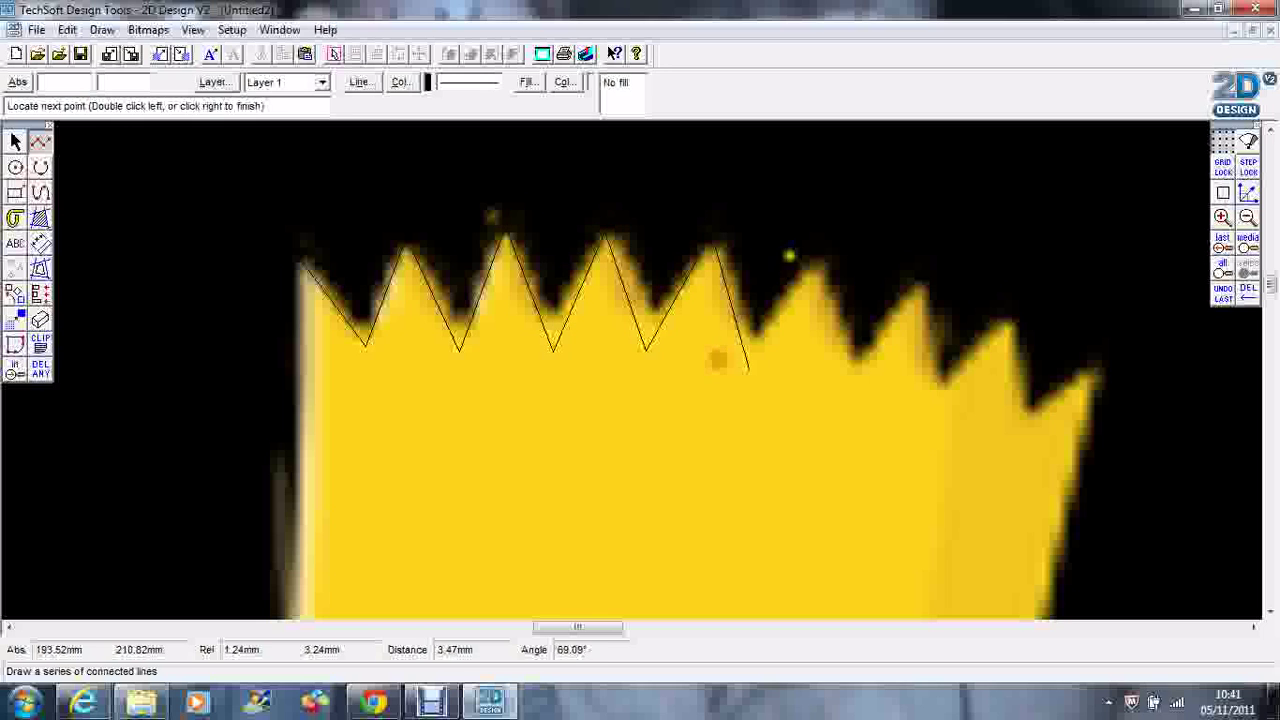
click(821, 262)
click(851, 373)
click(920, 286)
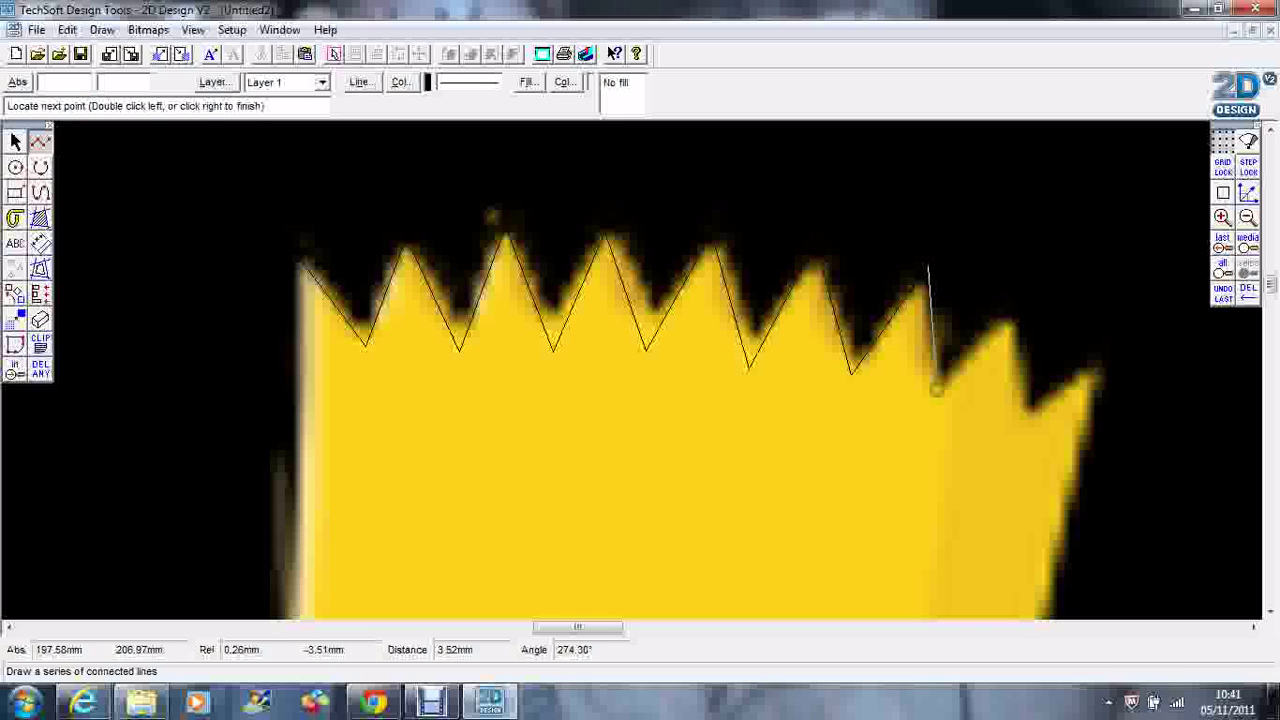
click(940, 396)
click(1012, 316)
click(1020, 424)
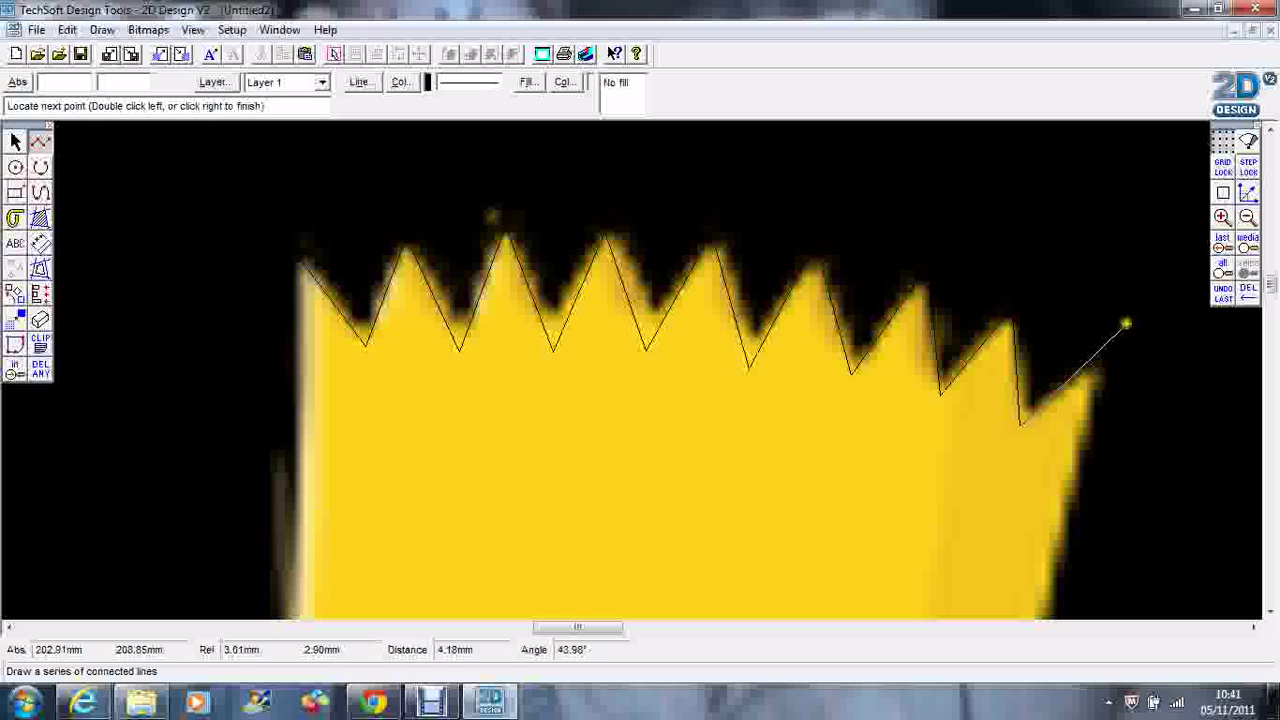
click(1126, 323)
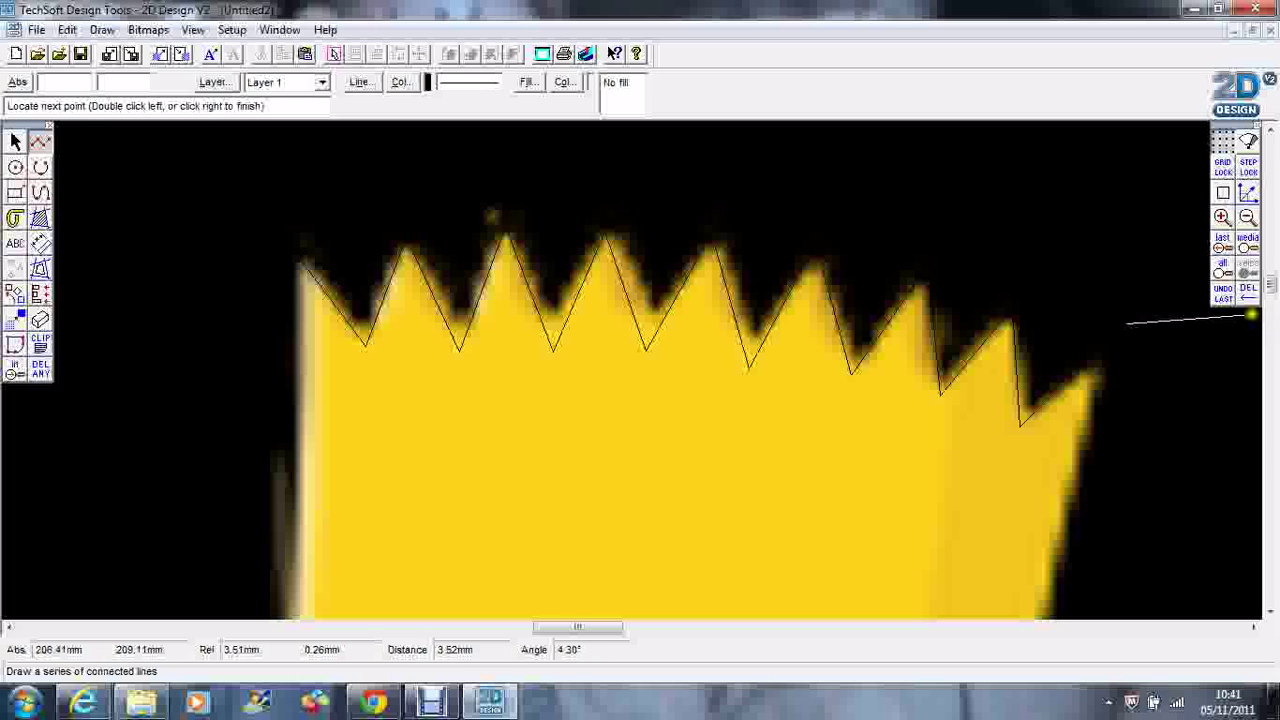
right_click(1252, 316)
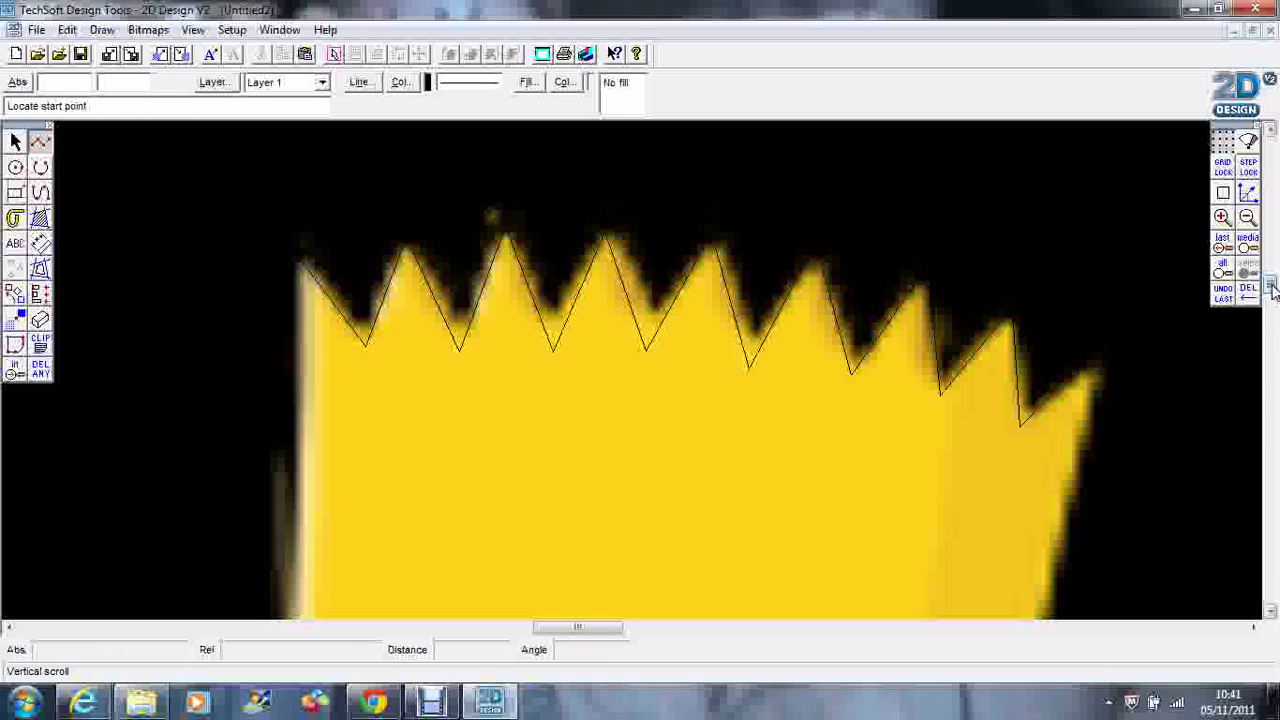
scroll(1272, 288, down, 5)
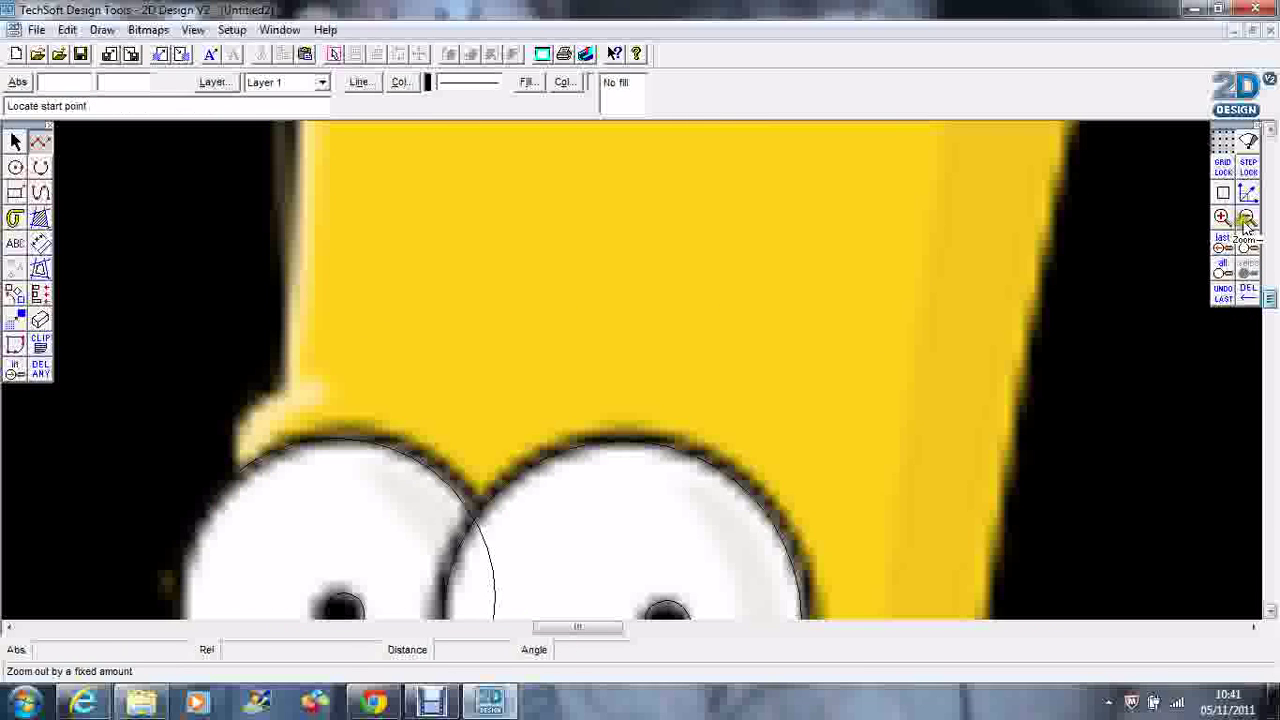
click(1246, 220)
click(1247, 220)
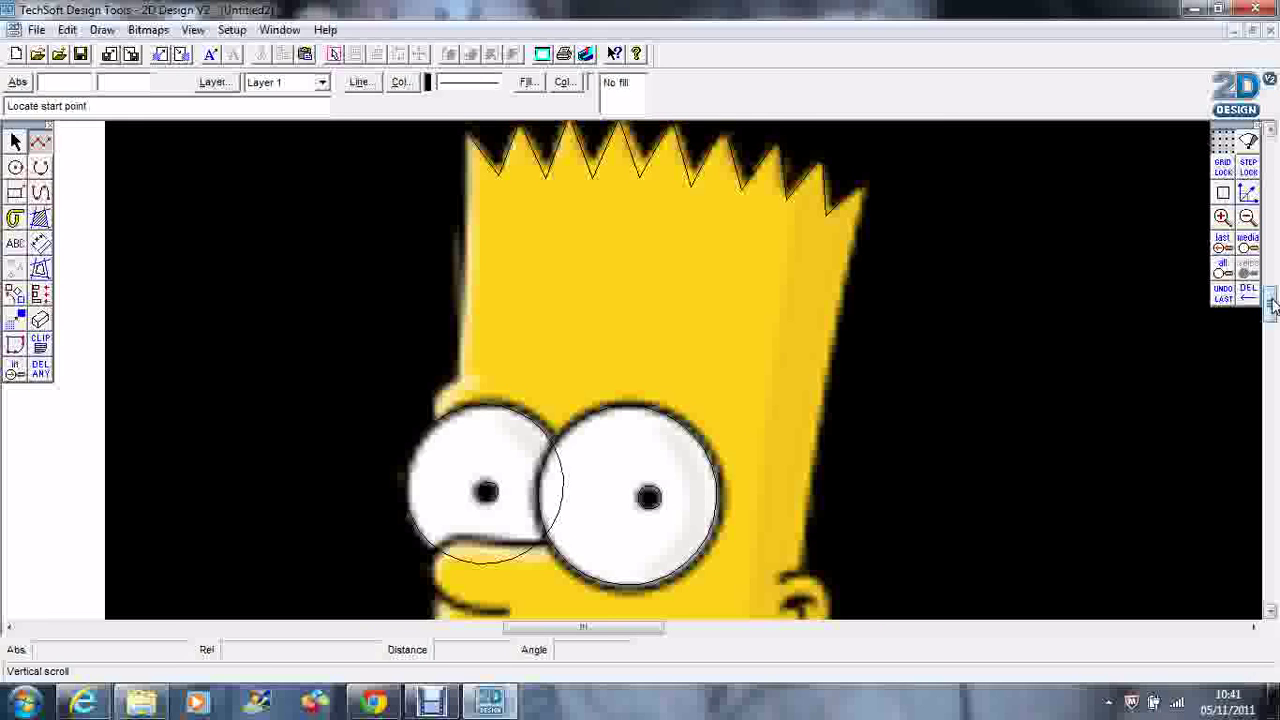
Trace the back edge of the head with an open bezier curve from the rightmost hair spike down to the ear
scroll(1272, 305, down, 1)
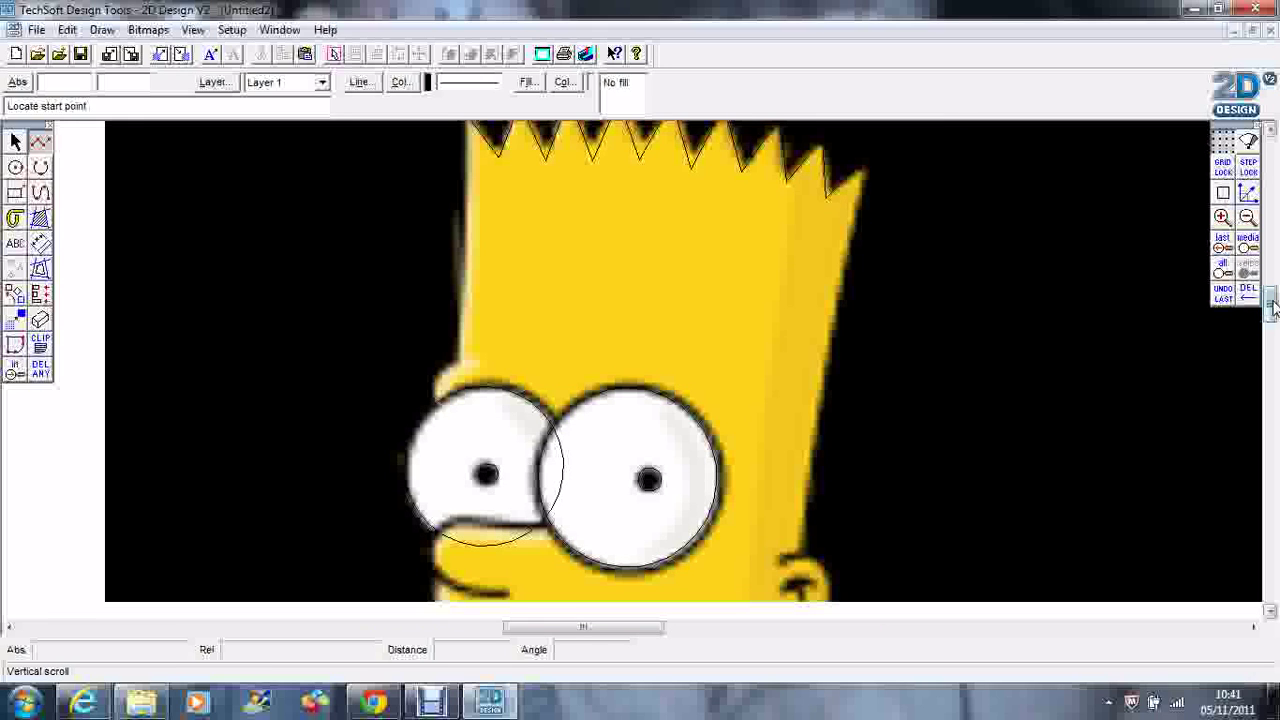
click(38, 191)
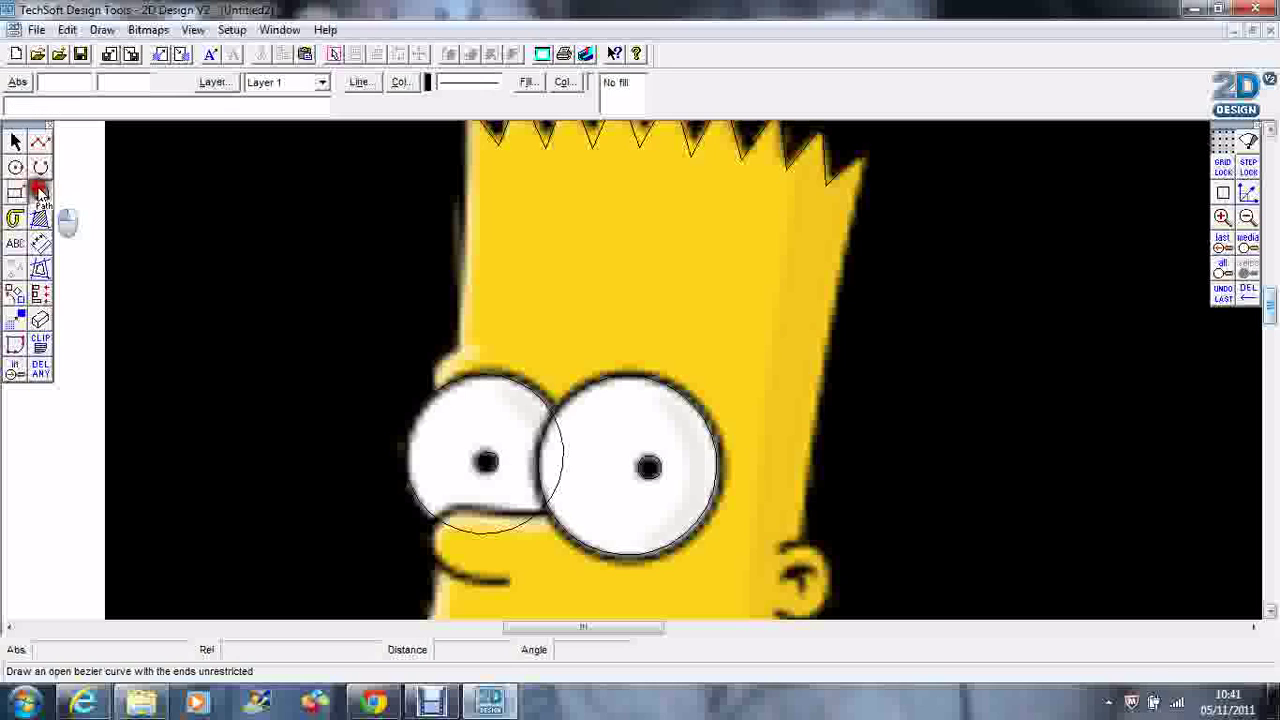
click(864, 145)
click(848, 214)
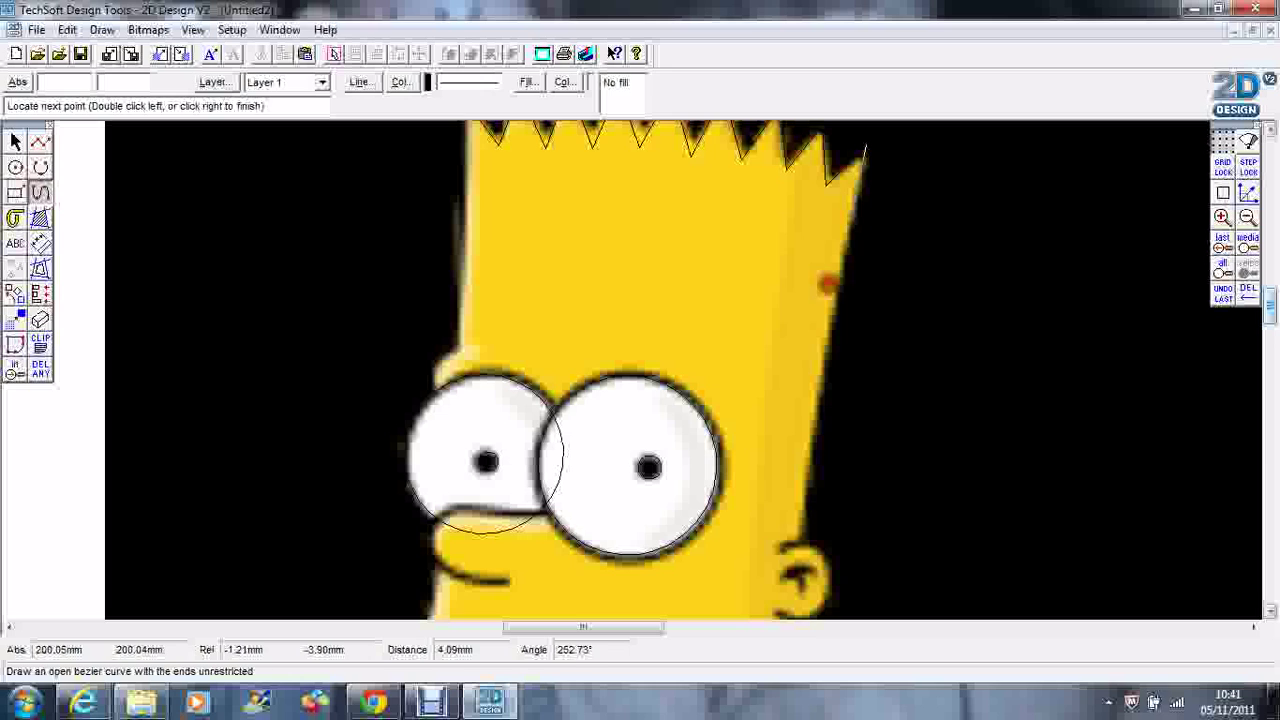
click(832, 307)
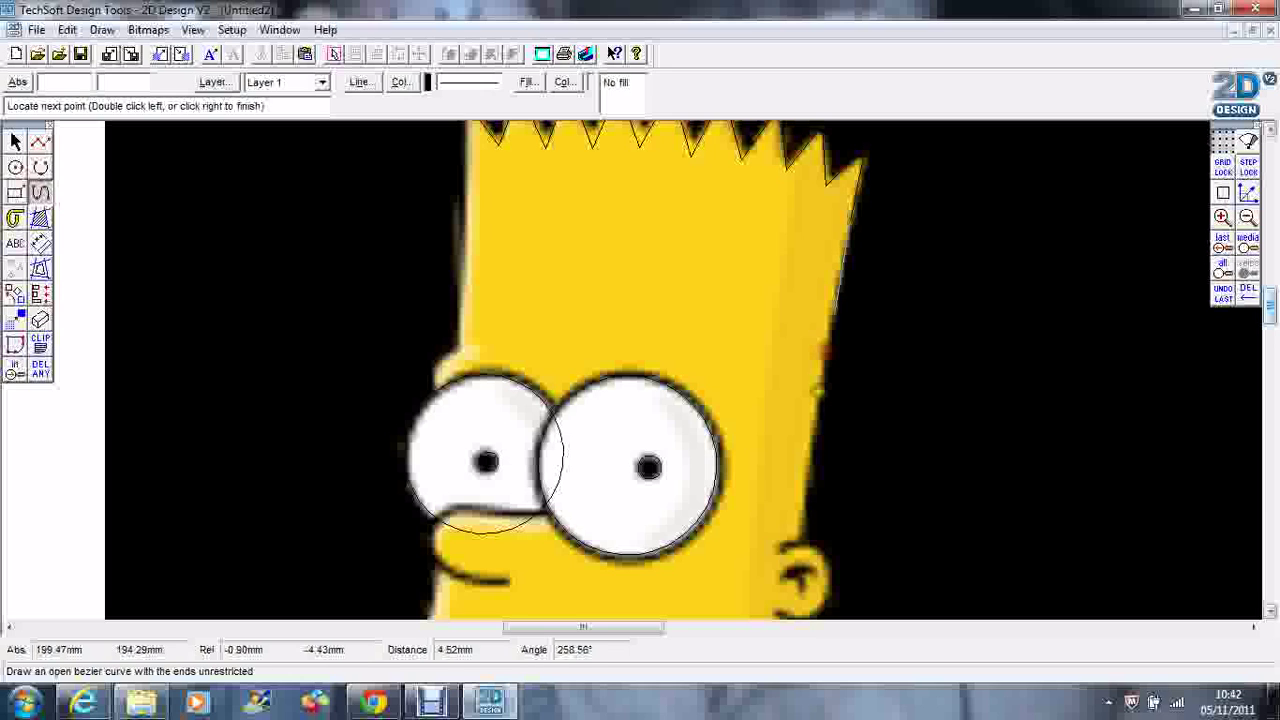
click(818, 390)
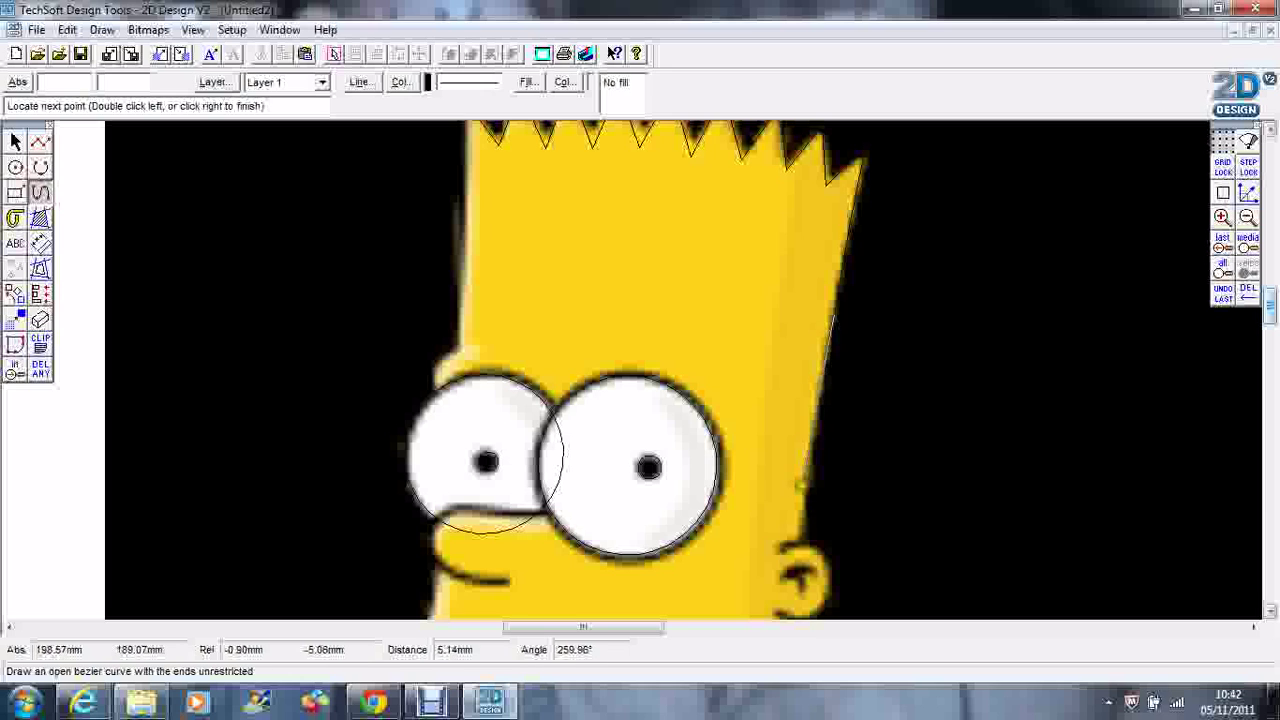
click(800, 486)
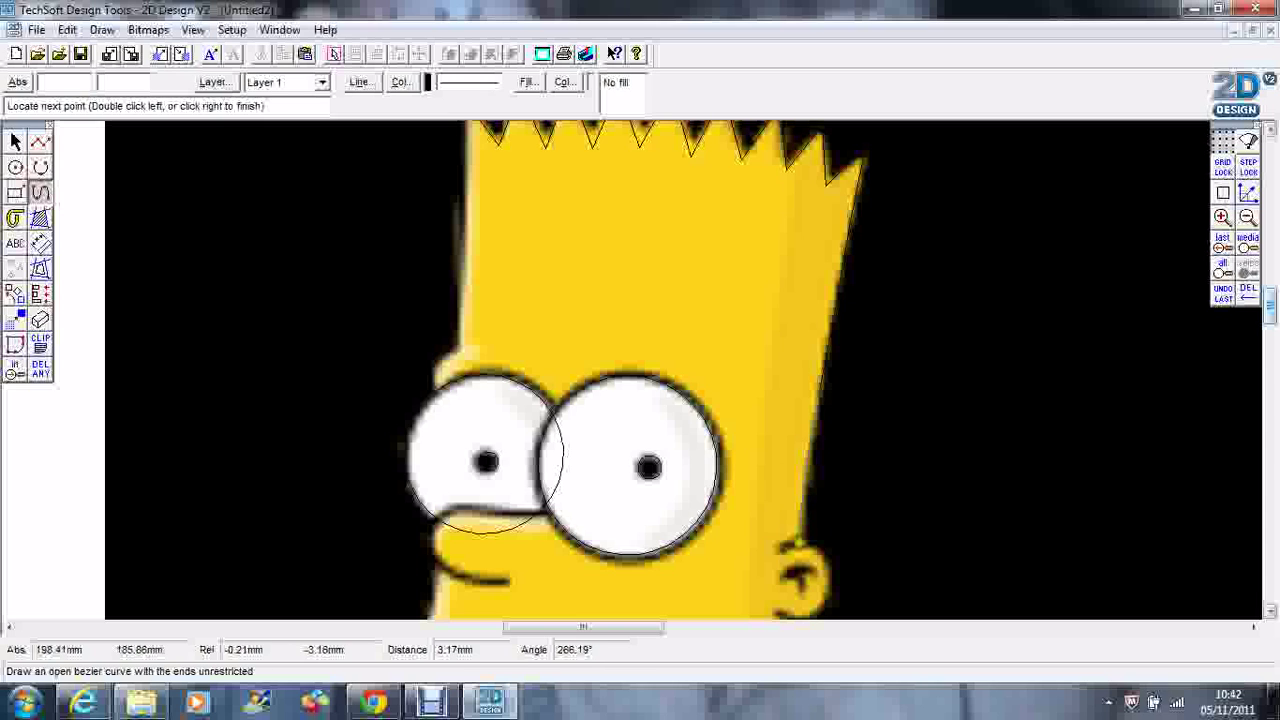
double_click(800, 545)
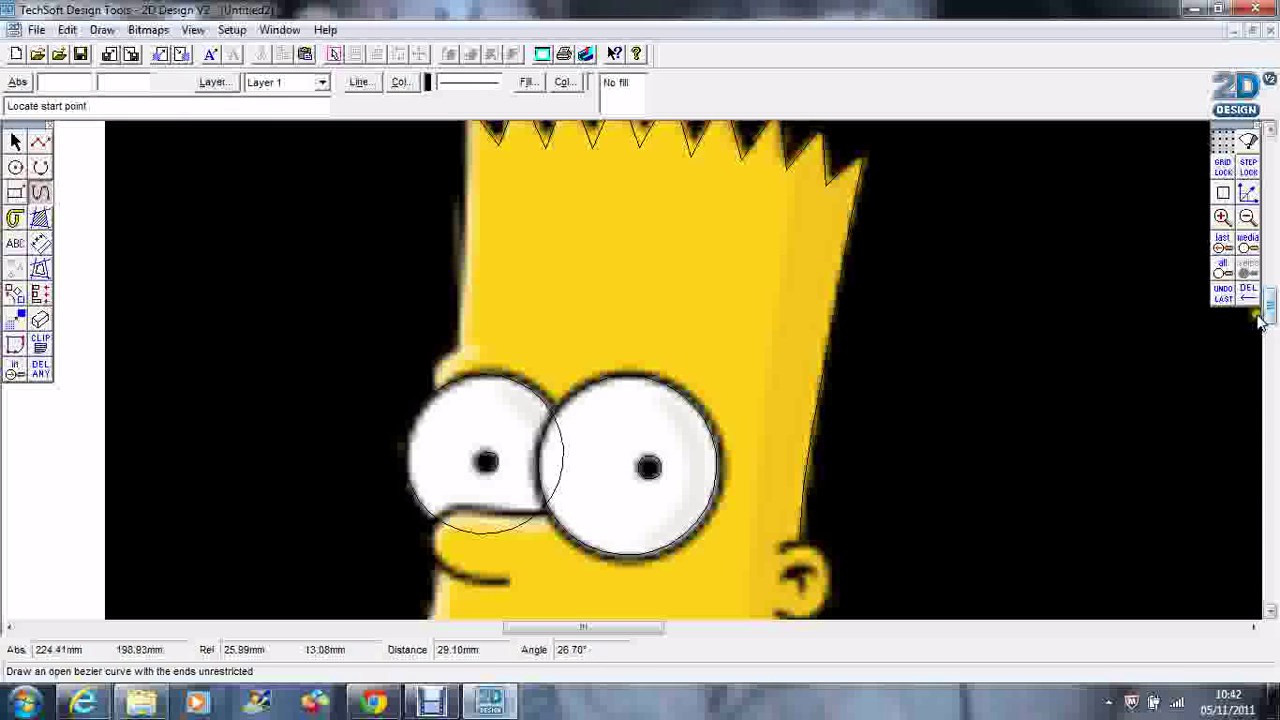
Trace the outer outline of the ear with an open bezier curve, from its upper front end around to the lobe
drag(1272, 305, 1271, 330)
click(1246, 218)
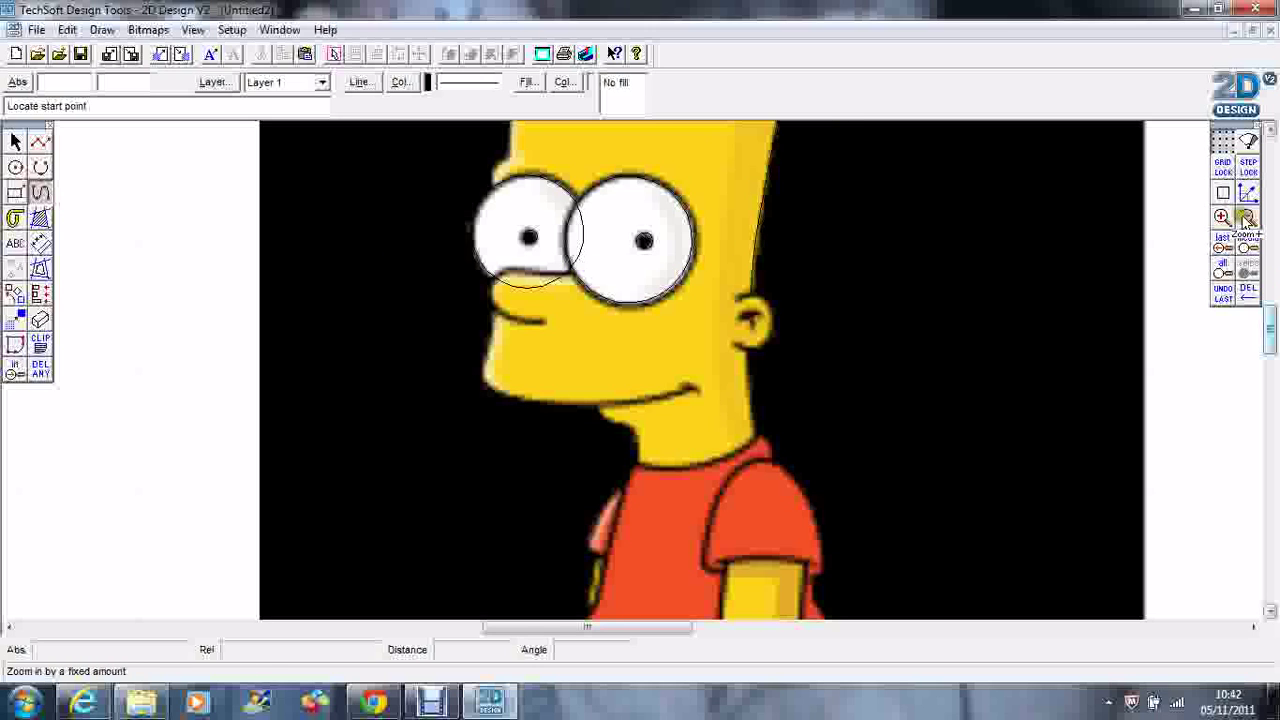
click(1220, 218)
click(1220, 218)
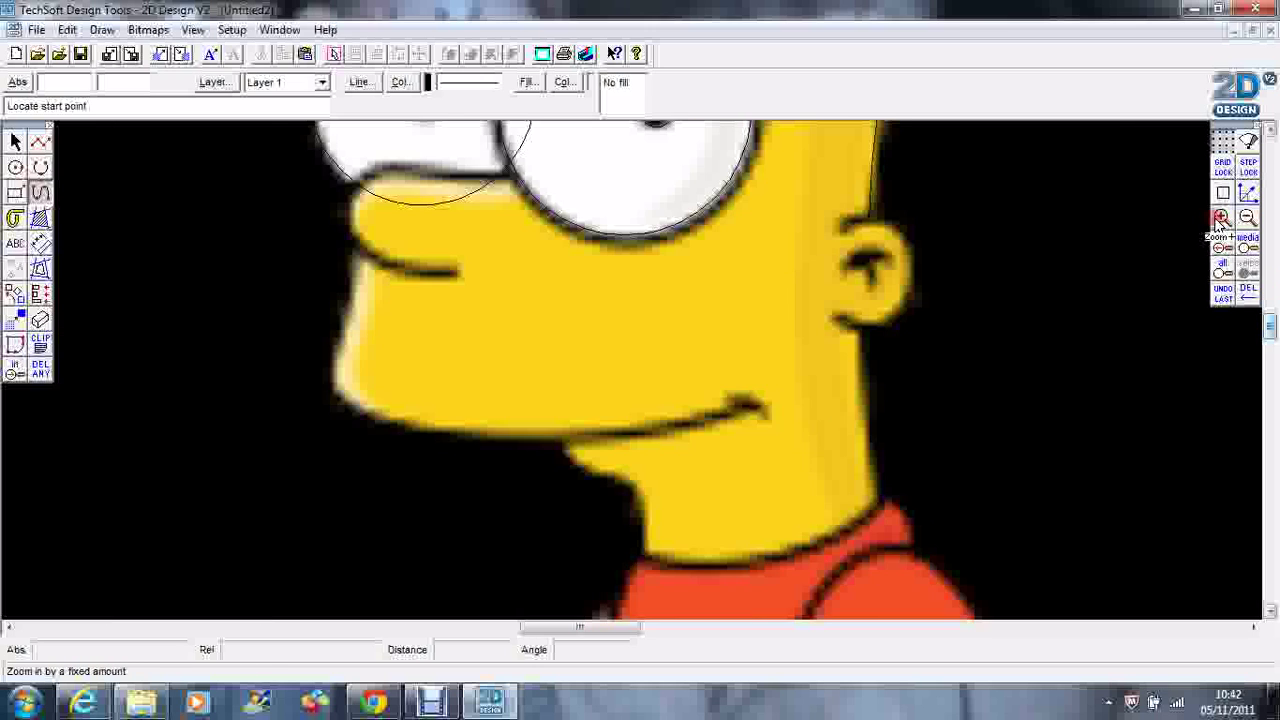
click(1220, 218)
drag(1271, 332, 1272, 319)
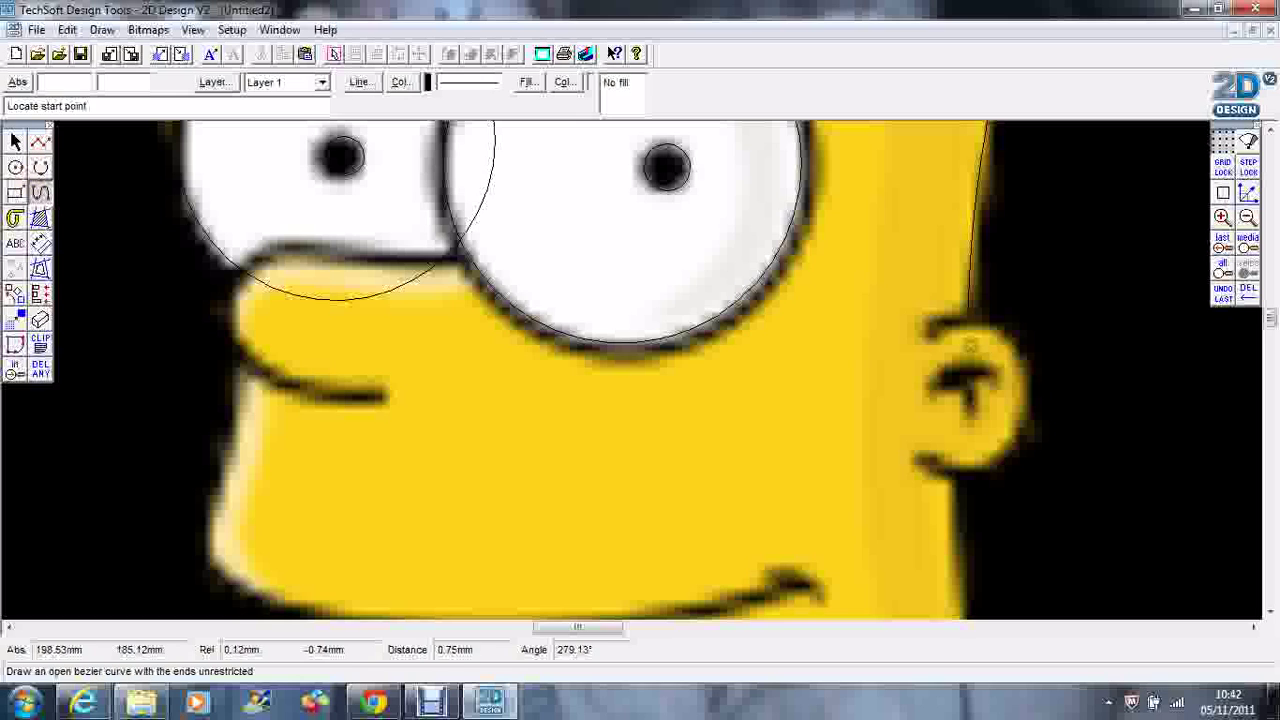
click(932, 336)
click(946, 326)
click(970, 316)
click(998, 323)
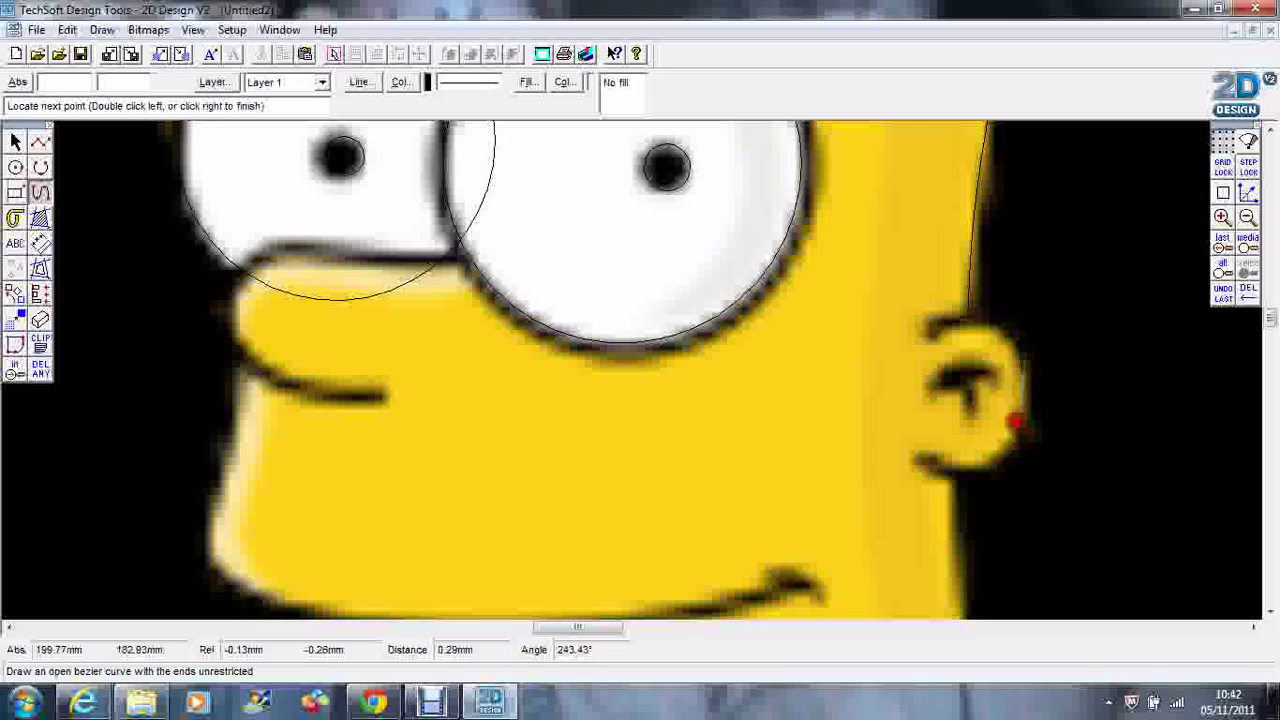
click(1006, 440)
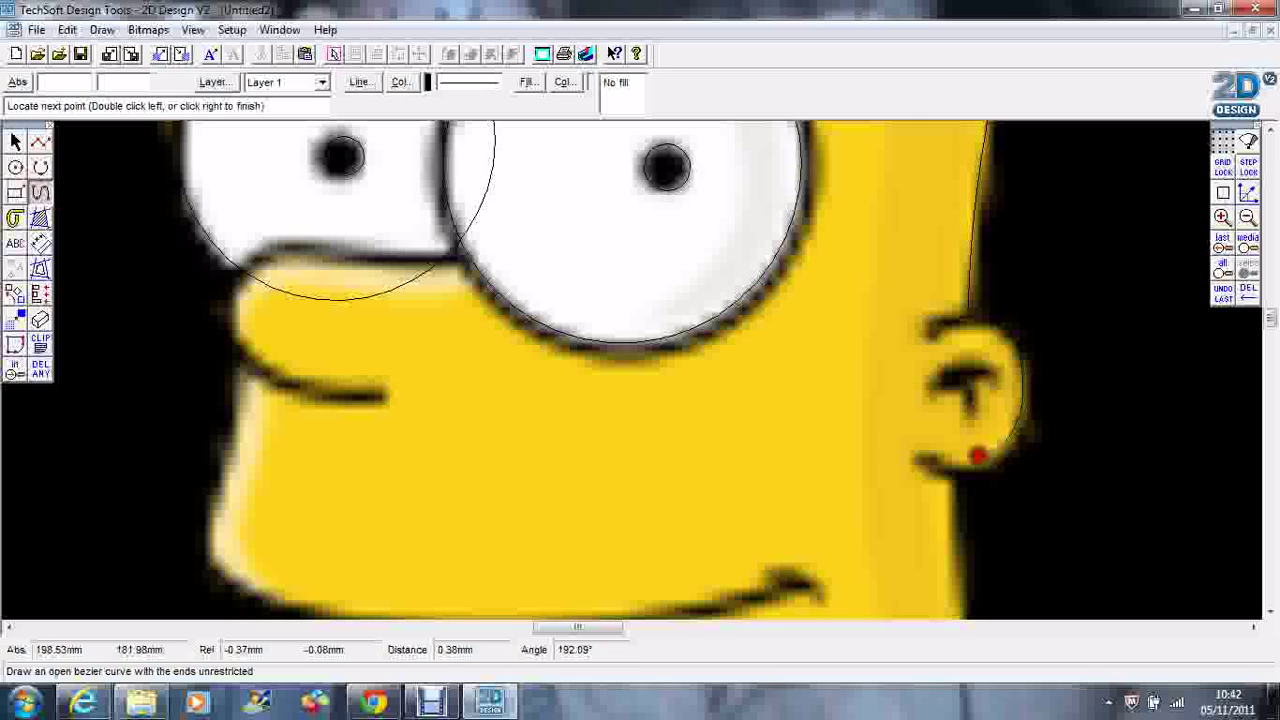
click(946, 457)
click(912, 448)
double_click(903, 441)
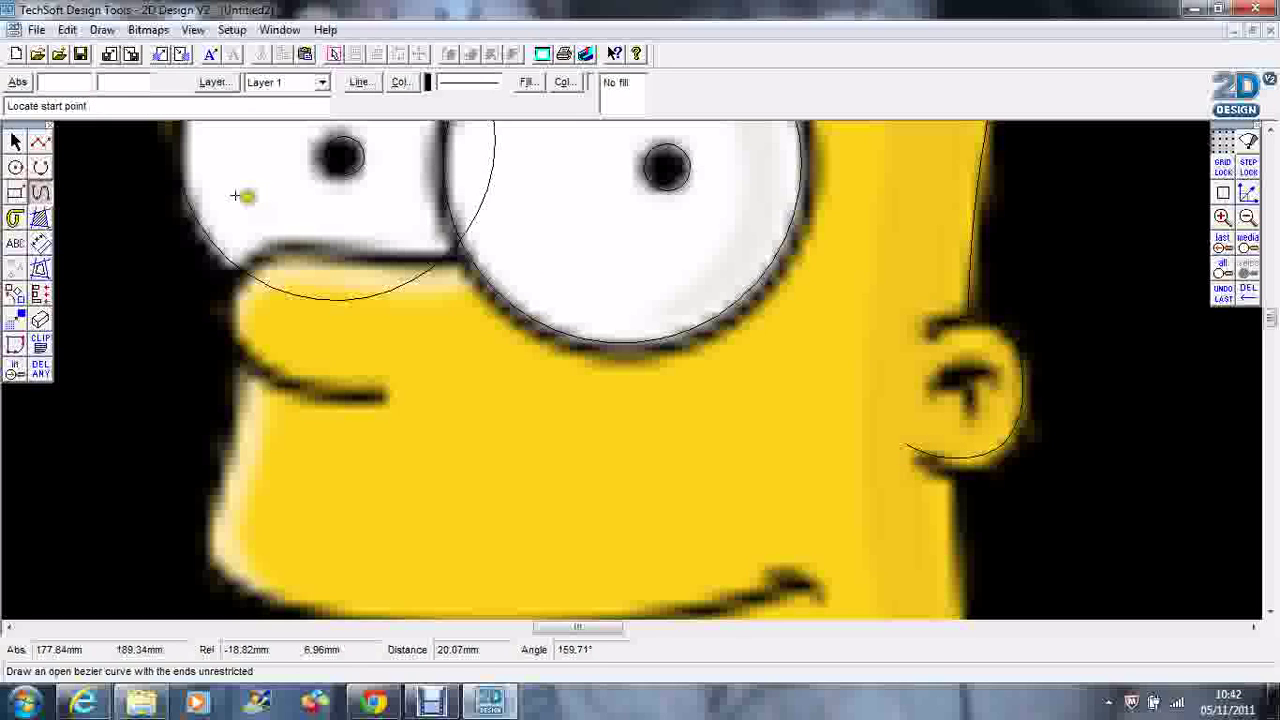
Trace the T-shaped mark inside the ear with a series of connected lines
click(36, 143)
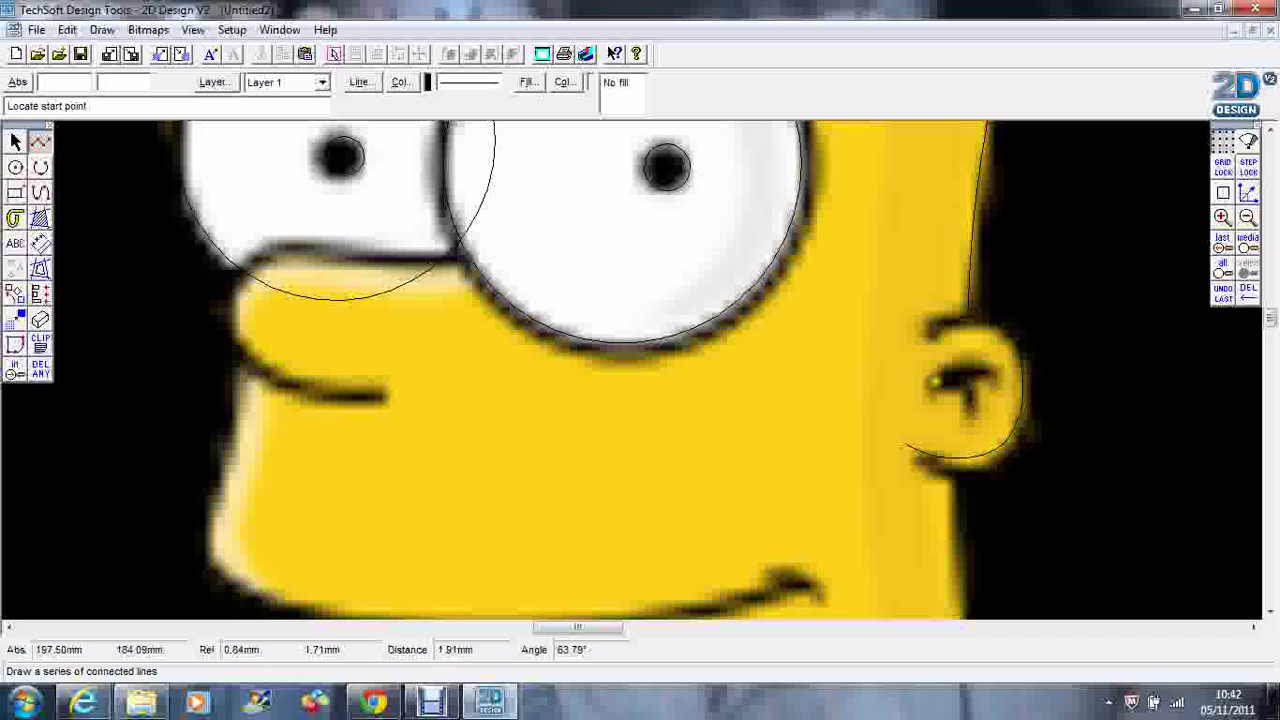
click(921, 381)
click(924, 376)
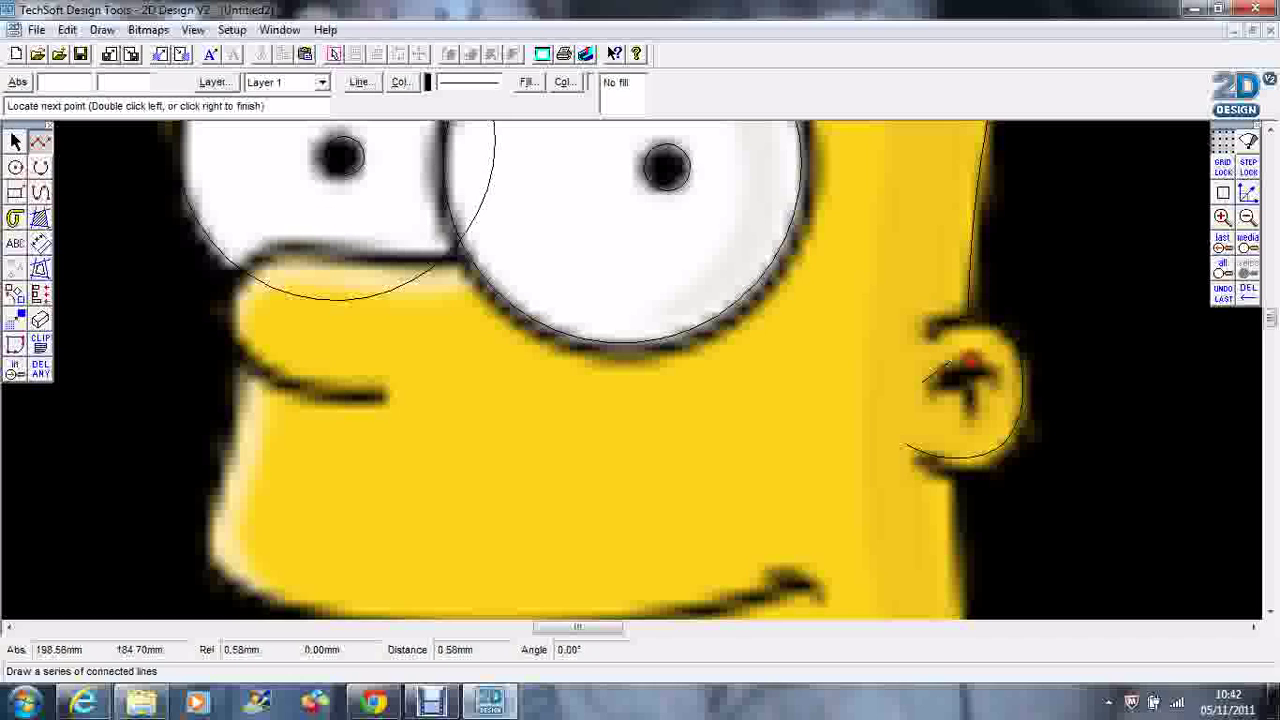
click(990, 367)
click(1012, 388)
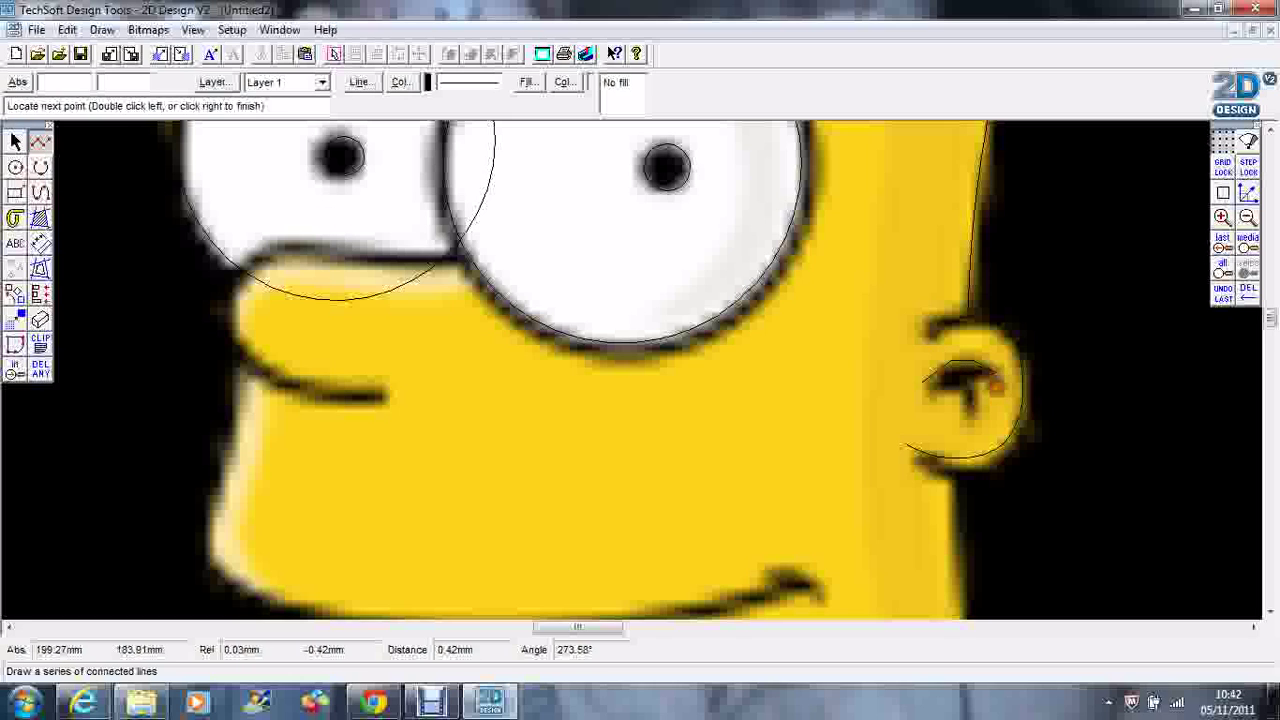
click(989, 395)
click(990, 395)
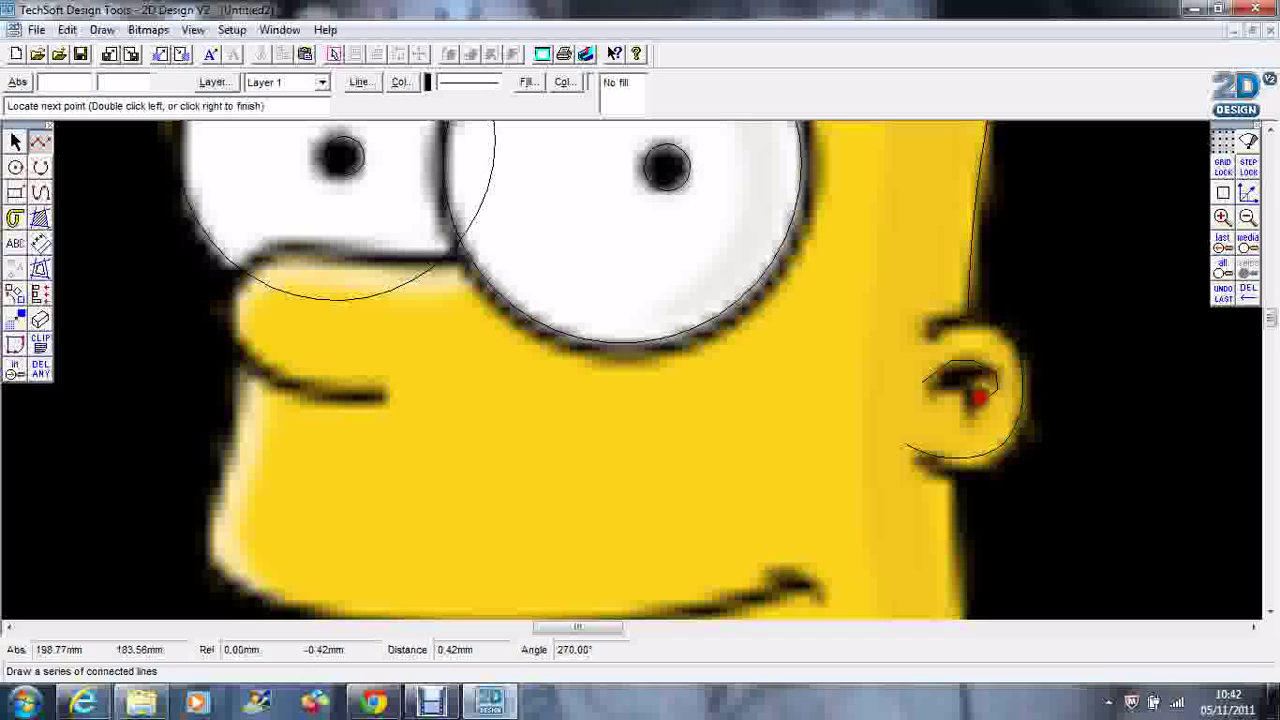
click(972, 398)
click(949, 393)
double_click(932, 390)
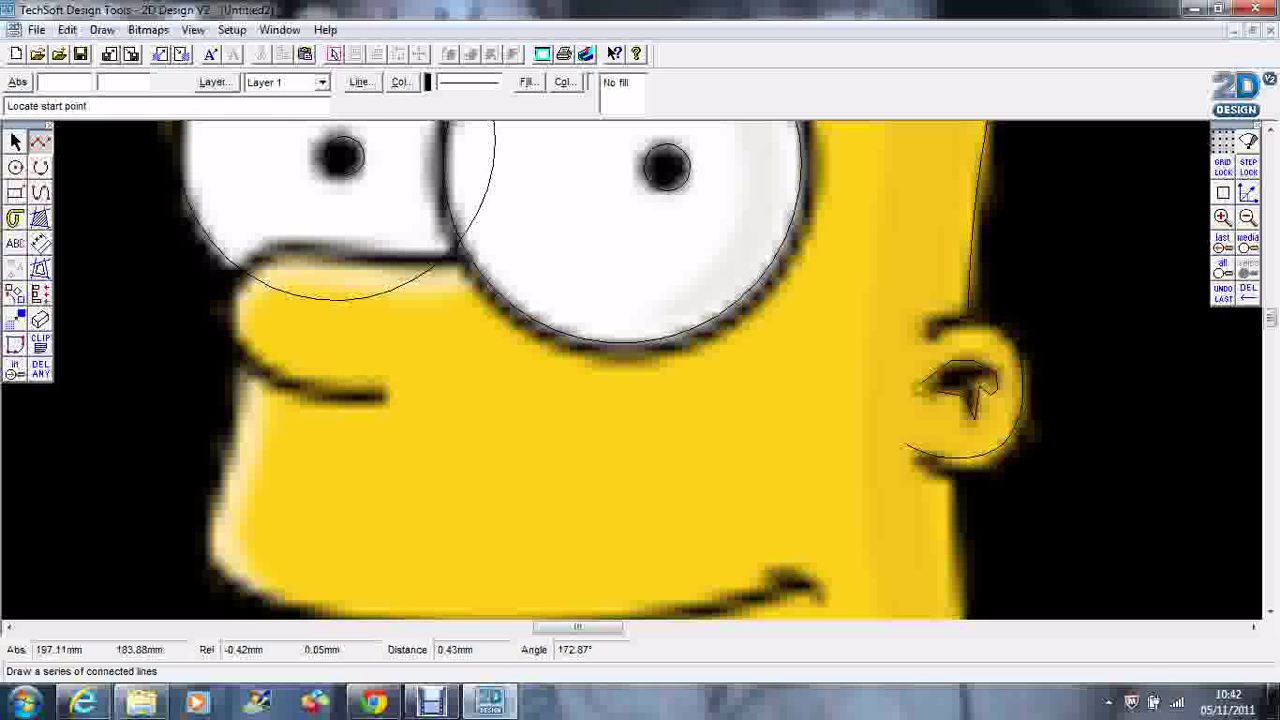
Turn on snapping to existing points and close the gap in the inner-ear outline with a short line
click(1221, 196)
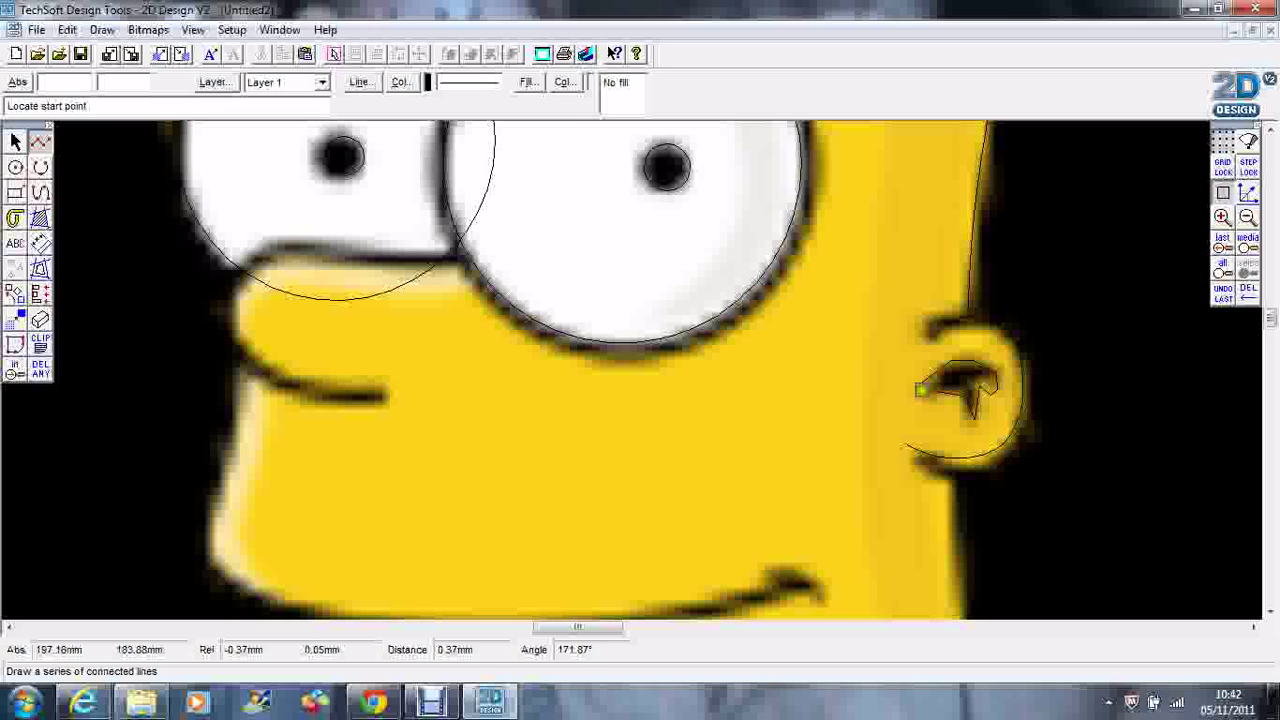
click(925, 384)
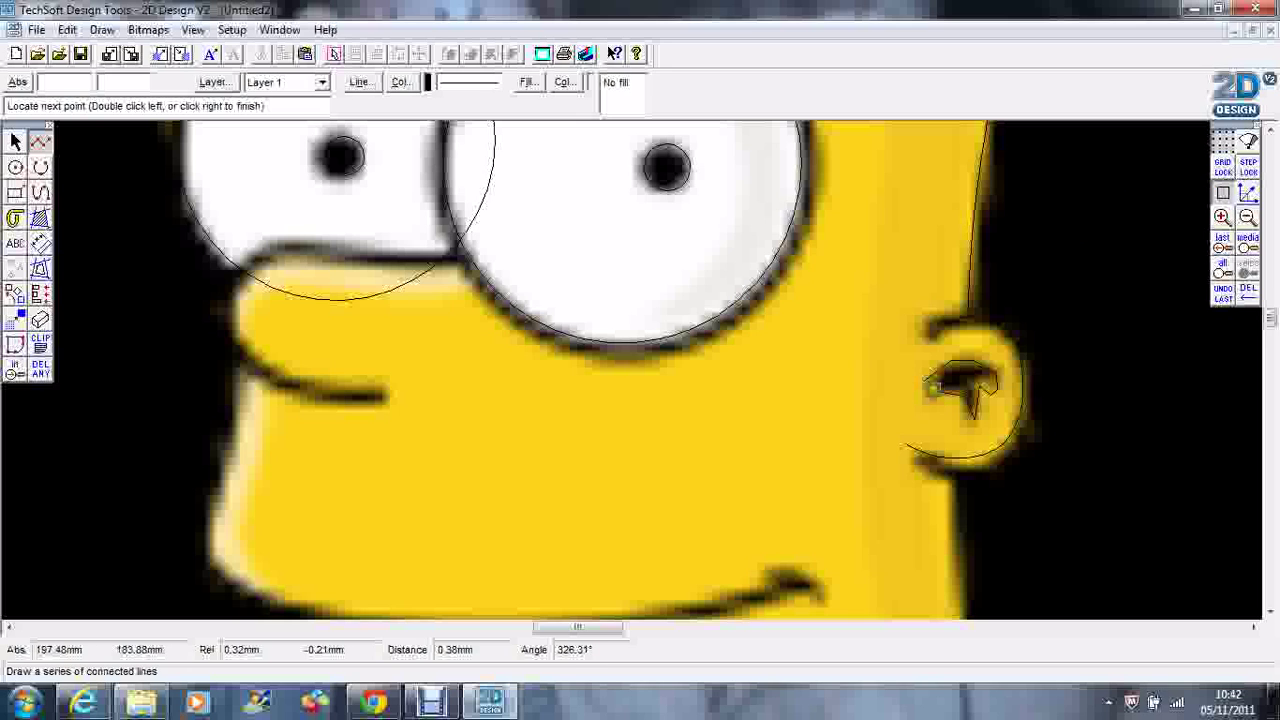
click(931, 386)
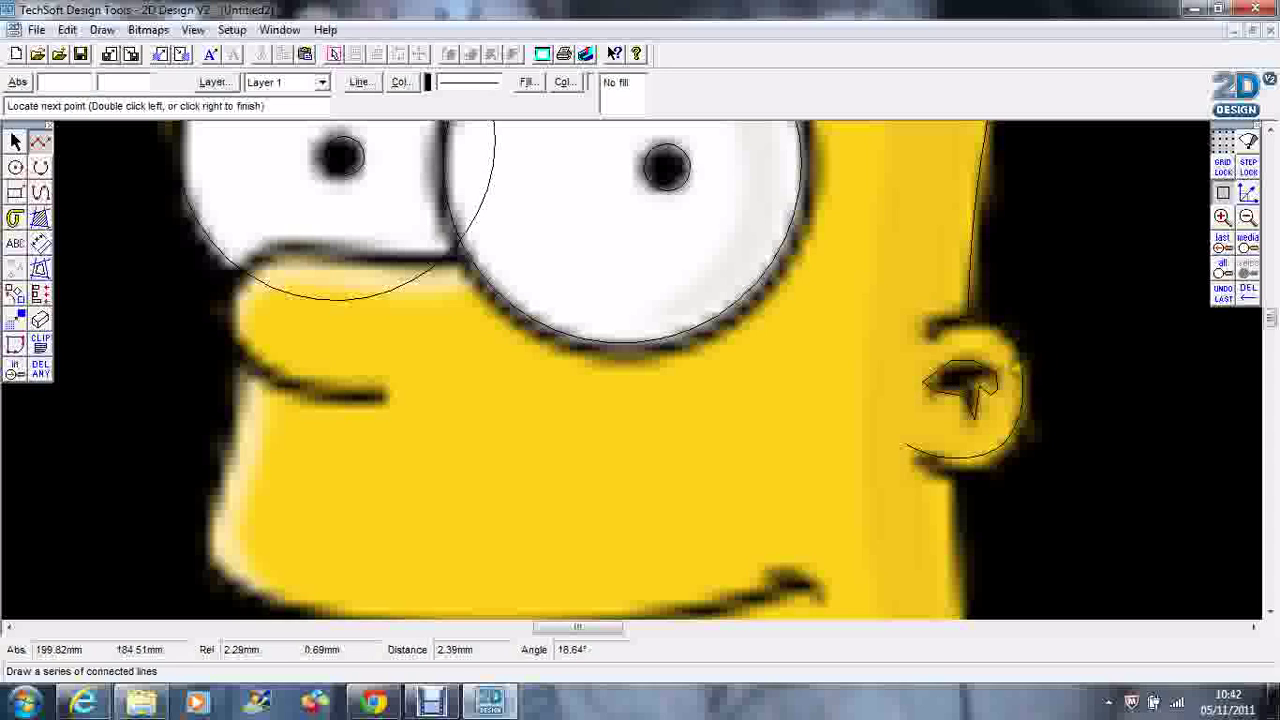
right_click(929, 360)
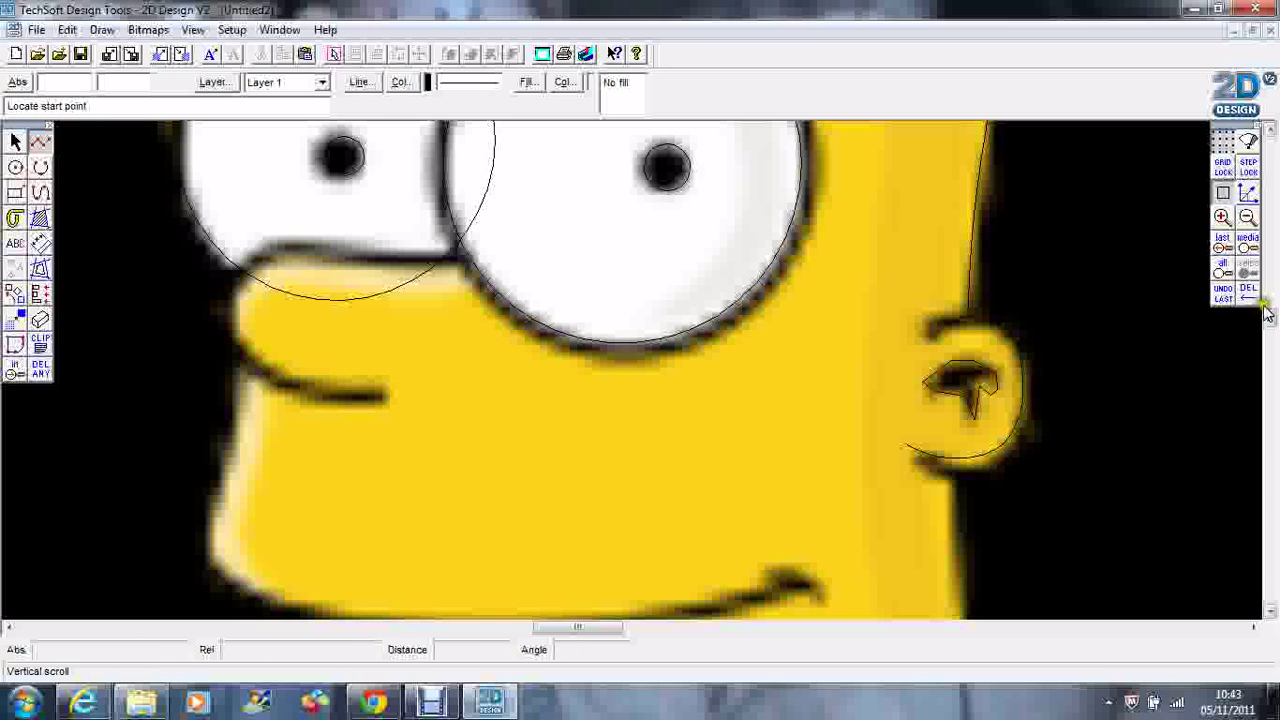
Turn point snapping off and trace the back of the neck with a straight line about 8 mm long from earlobe to collar
drag(1266, 316, 1268, 330)
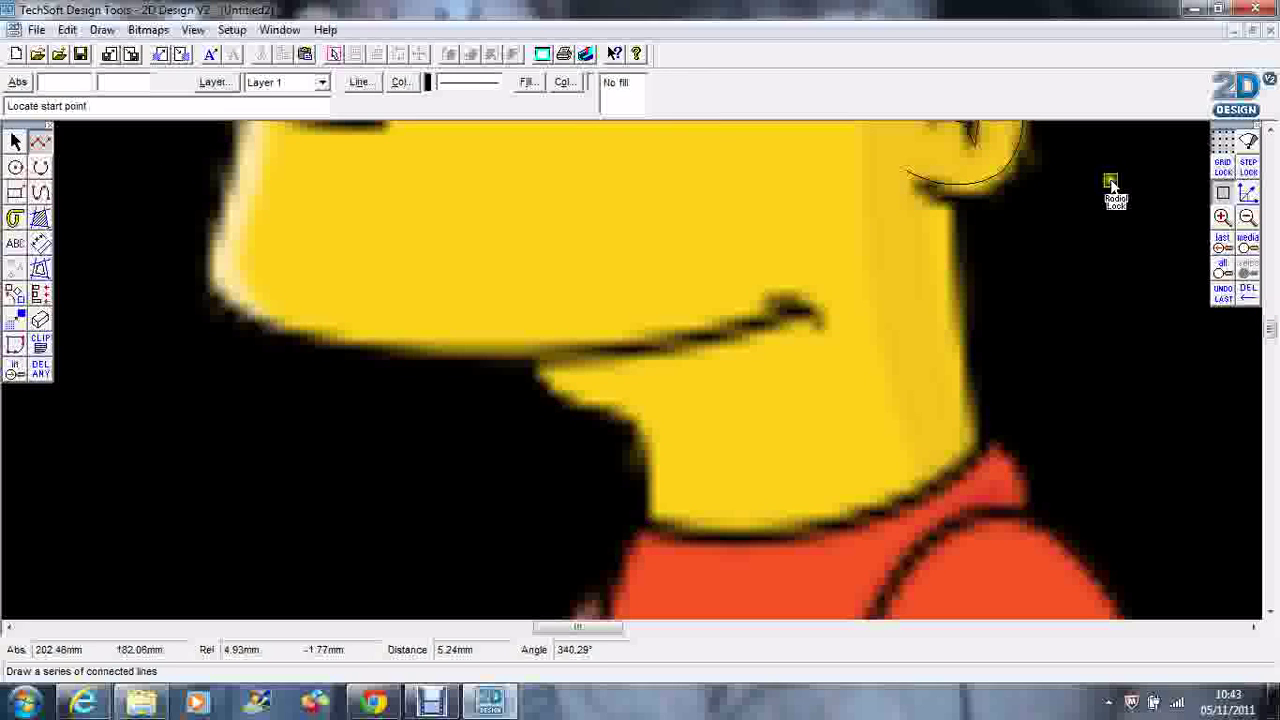
click(1226, 194)
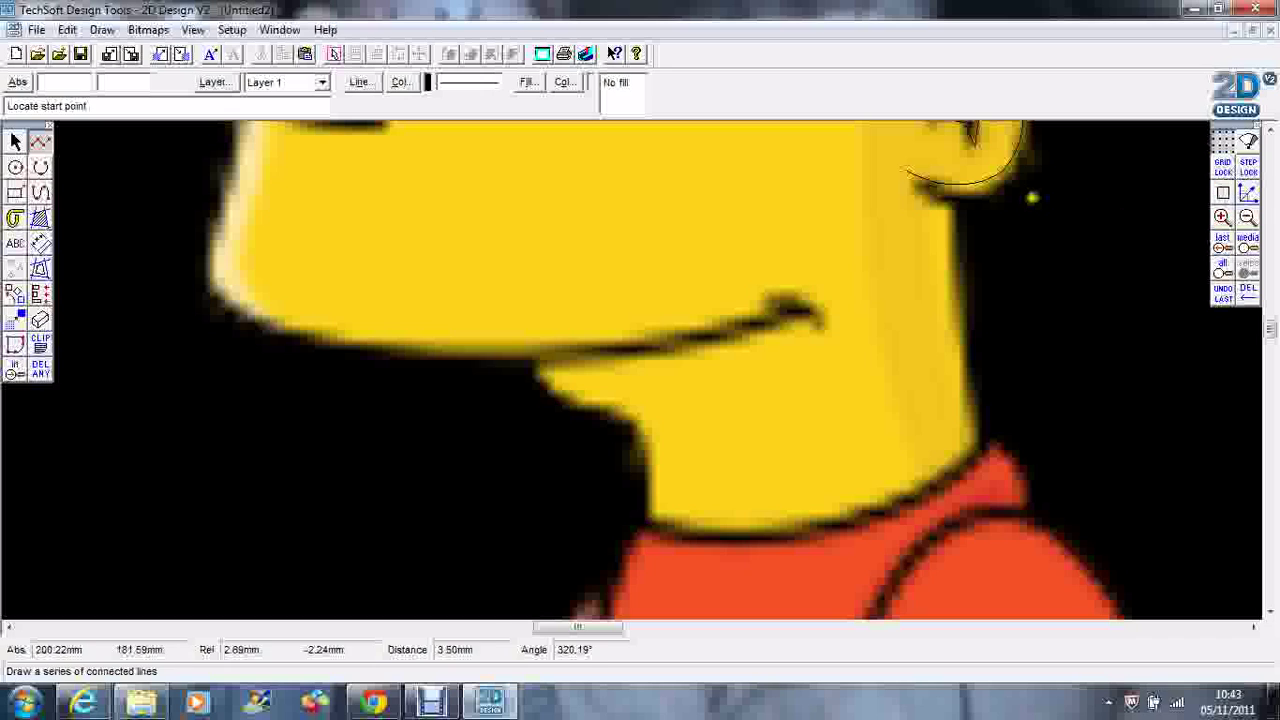
click(947, 190)
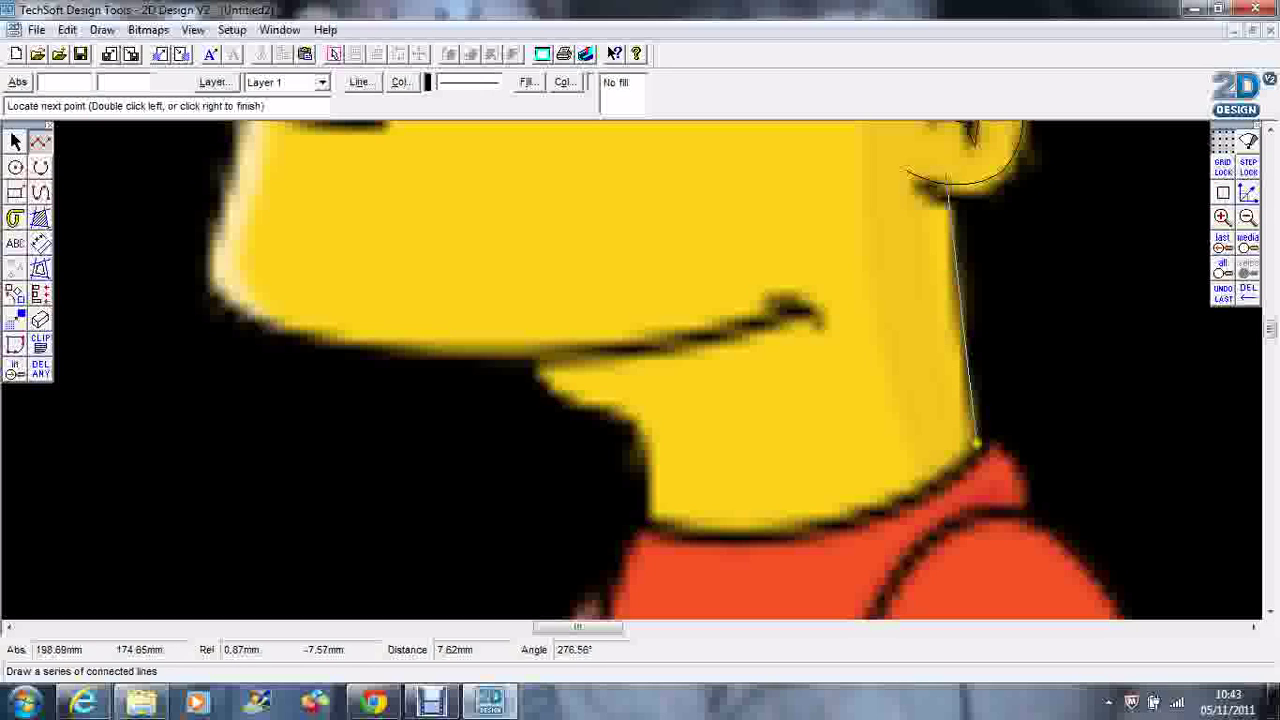
click(978, 458)
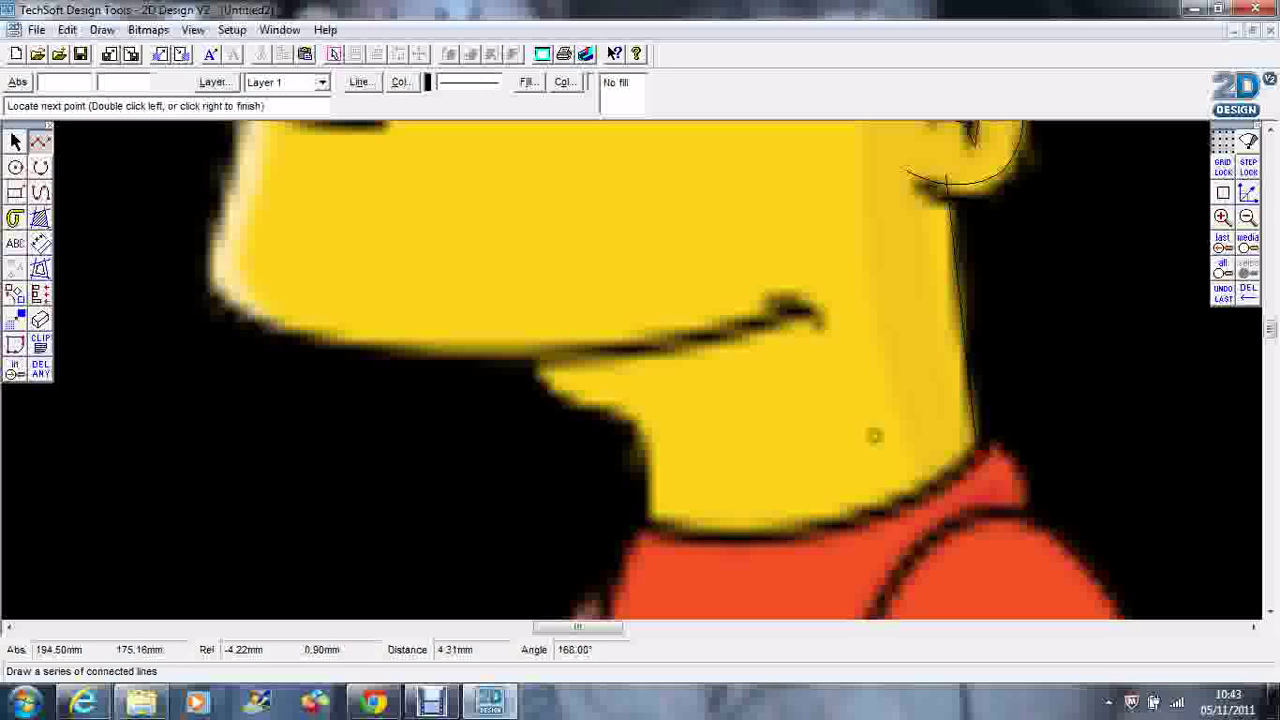
Trace the neckline along the shirt collar with an open bezier curve, from the front of the neck to its back edge
click(40, 192)
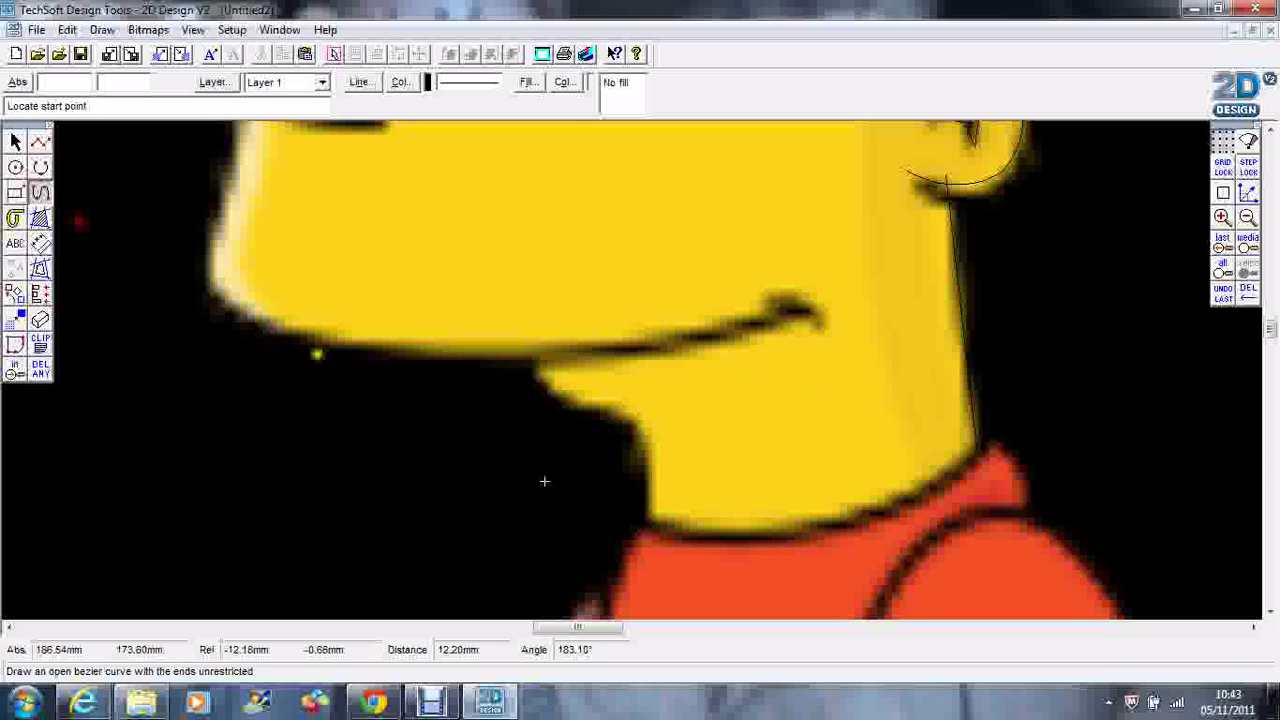
click(635, 513)
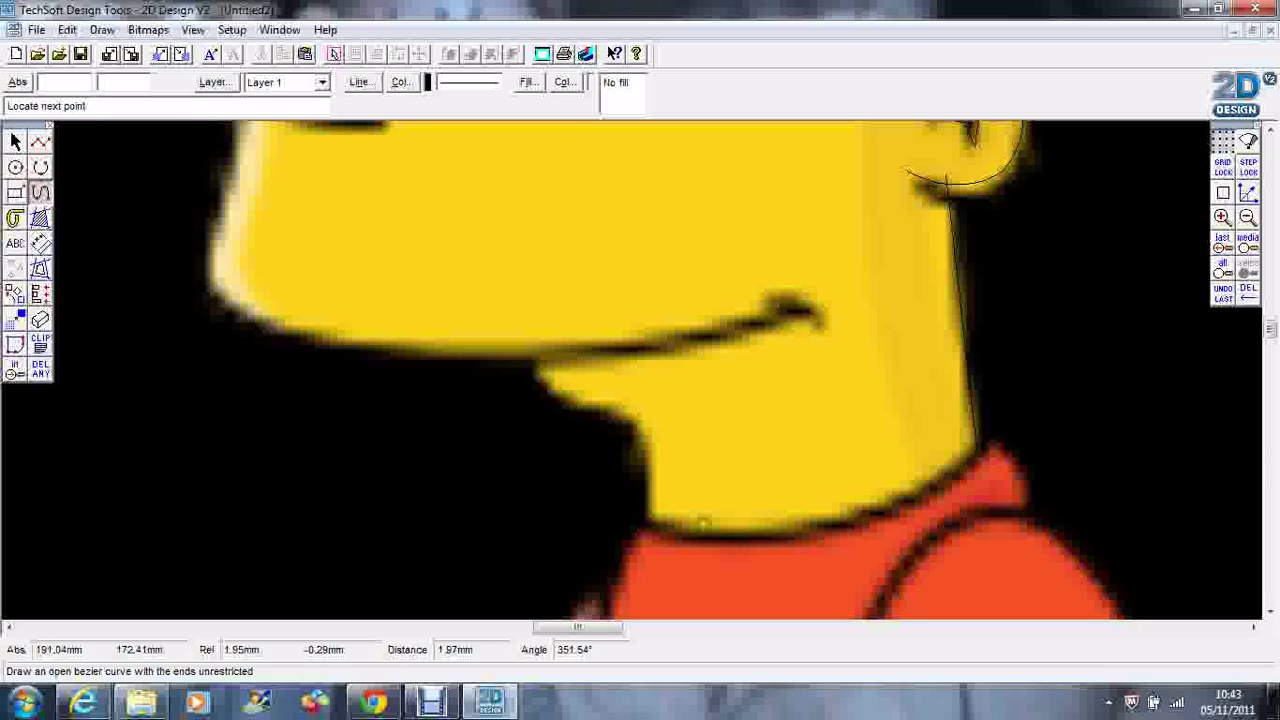
click(705, 522)
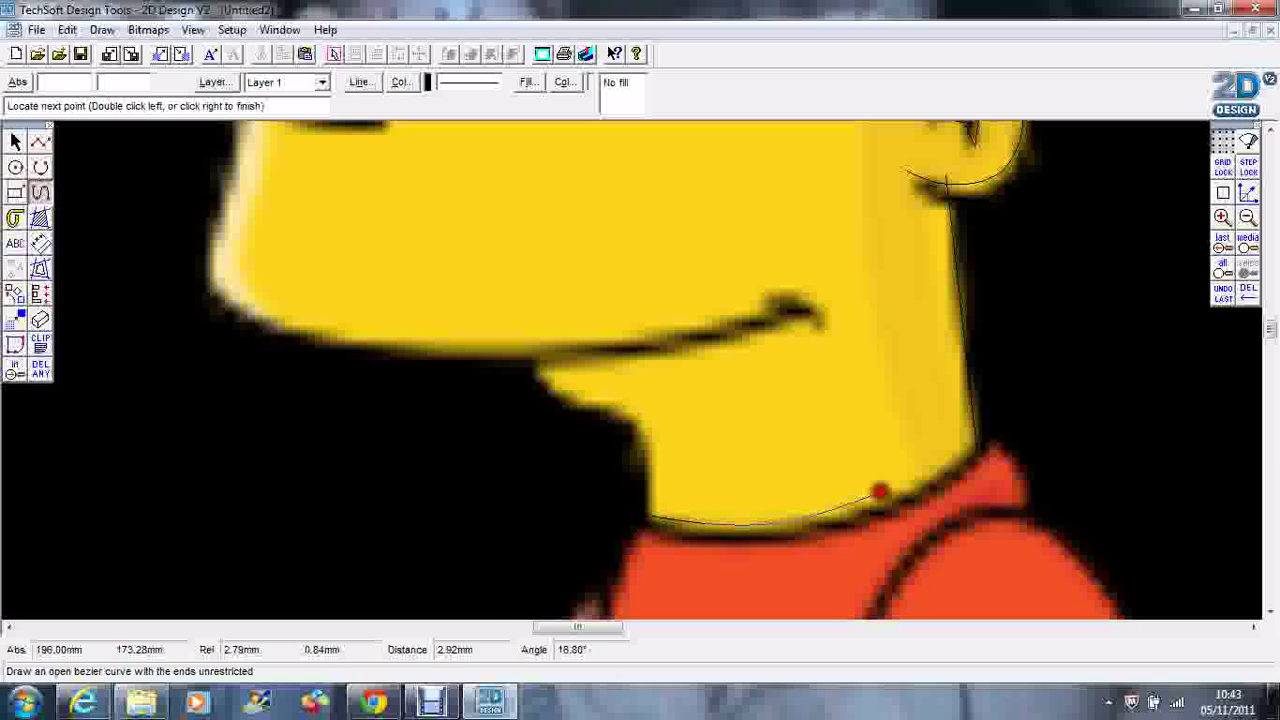
click(887, 492)
click(957, 459)
right_click(995, 432)
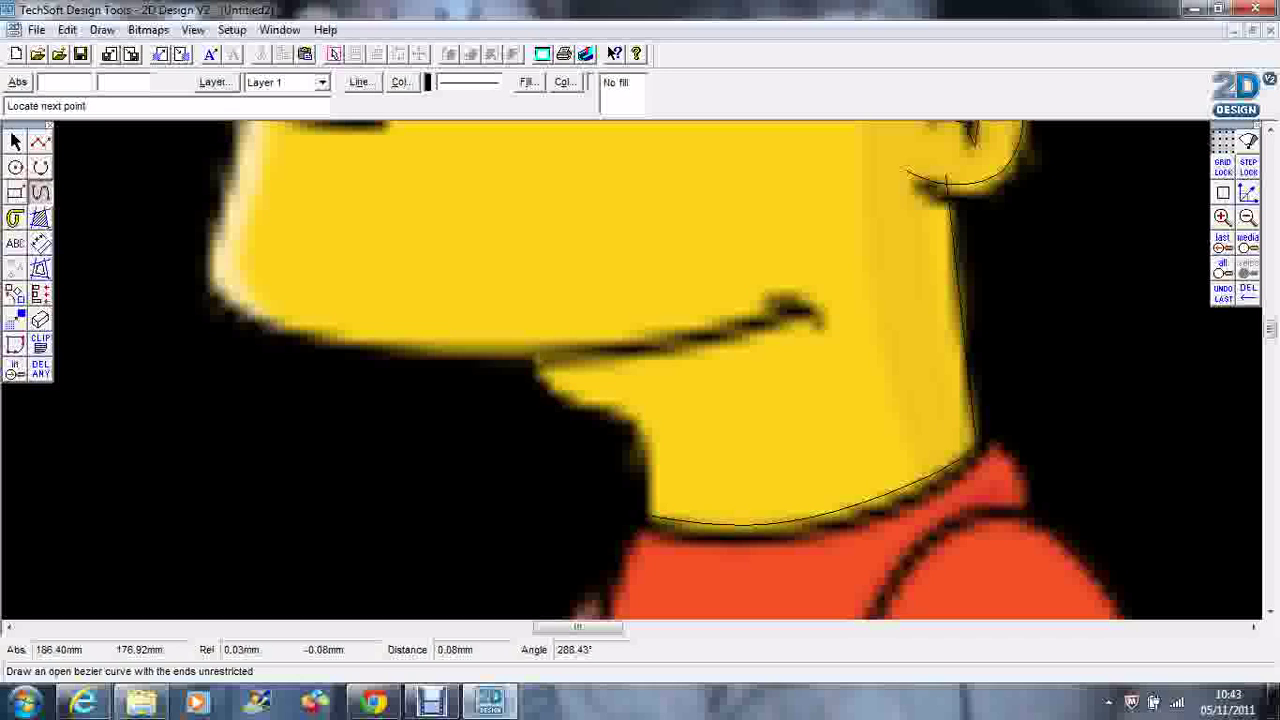
Trace the lower lip, chin and front of the neck with an open bezier curve ending at the neckline
click(565, 386)
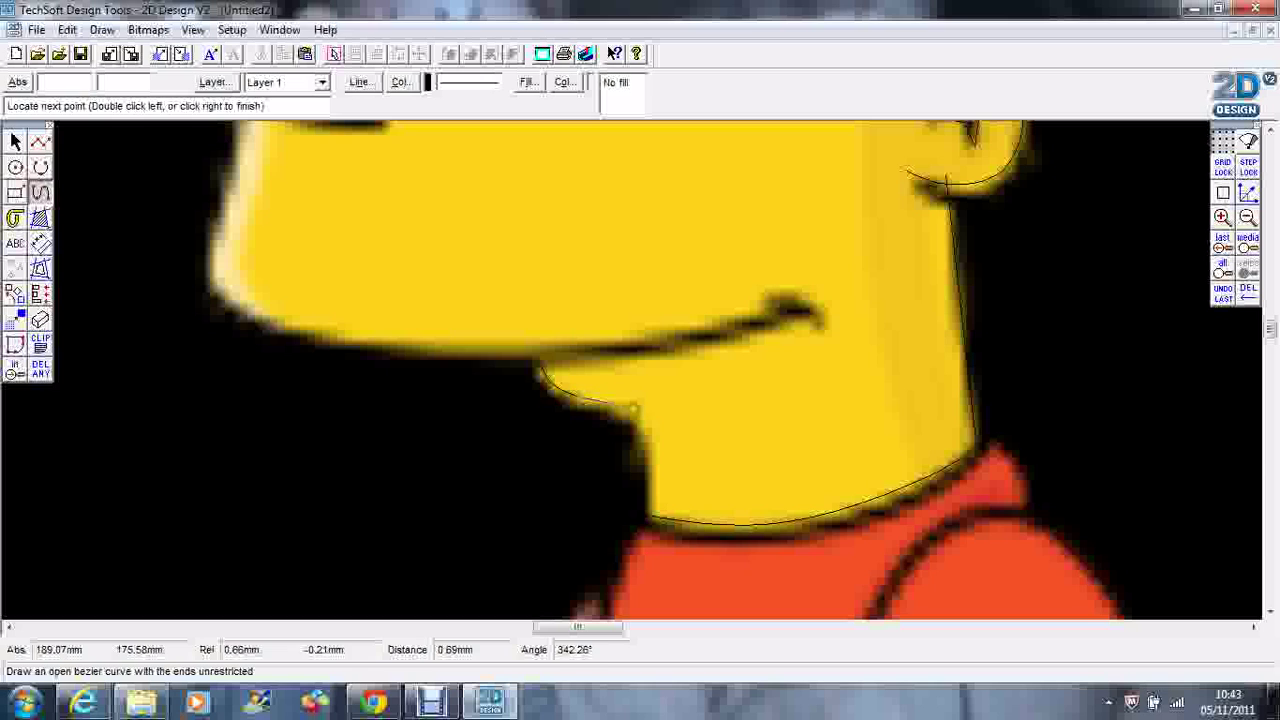
click(645, 425)
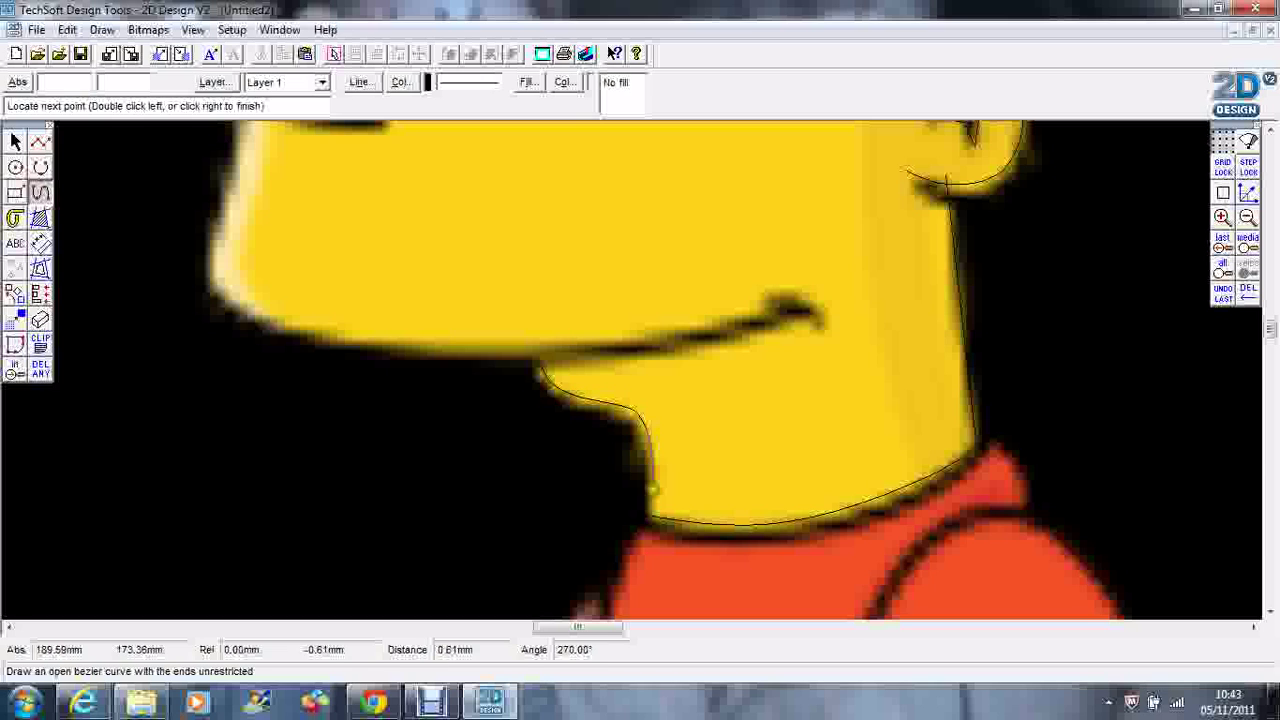
double_click(652, 526)
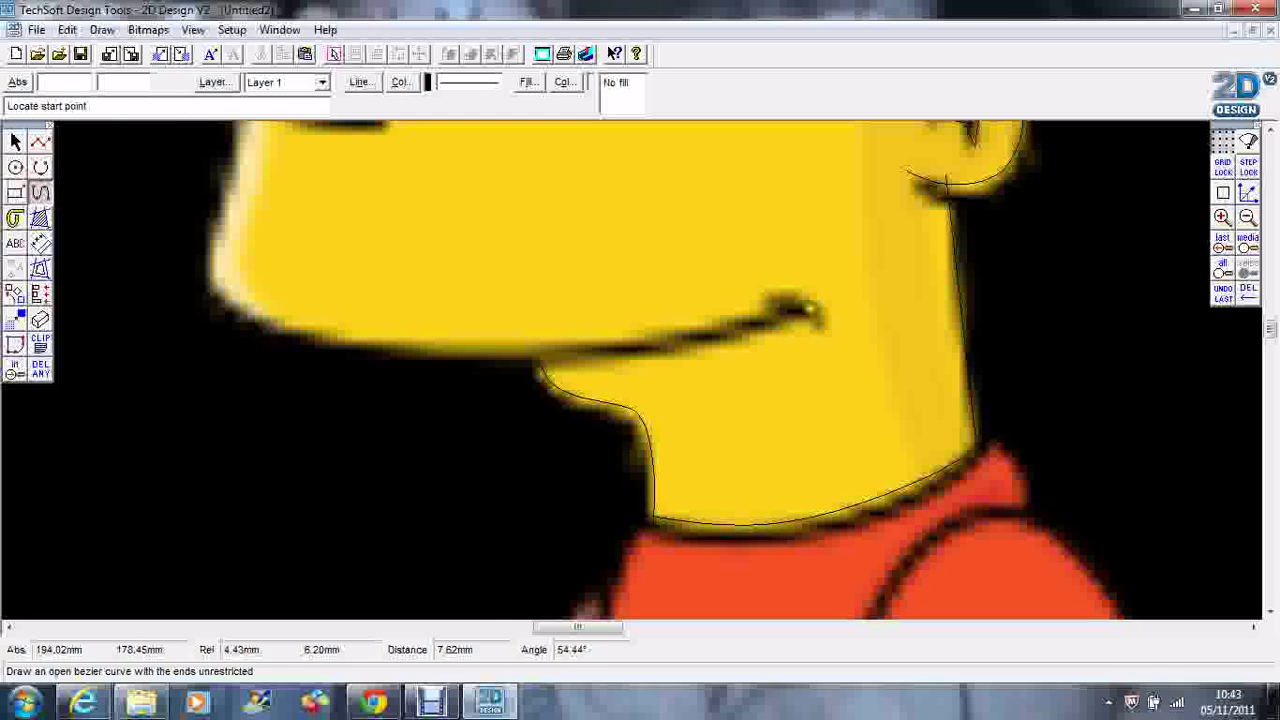
Trace the mouth line and front of the muzzle with an open bezier curve, from the mouth corner round to the underside of the nose
click(808, 312)
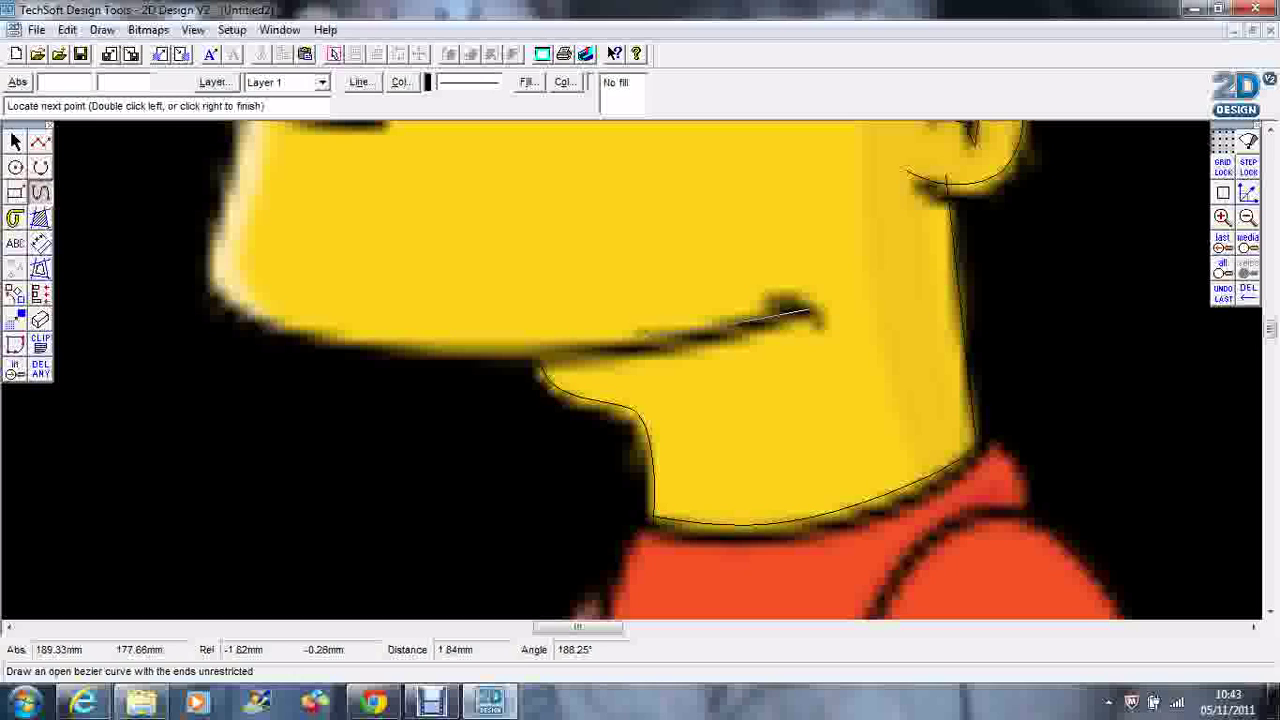
click(638, 335)
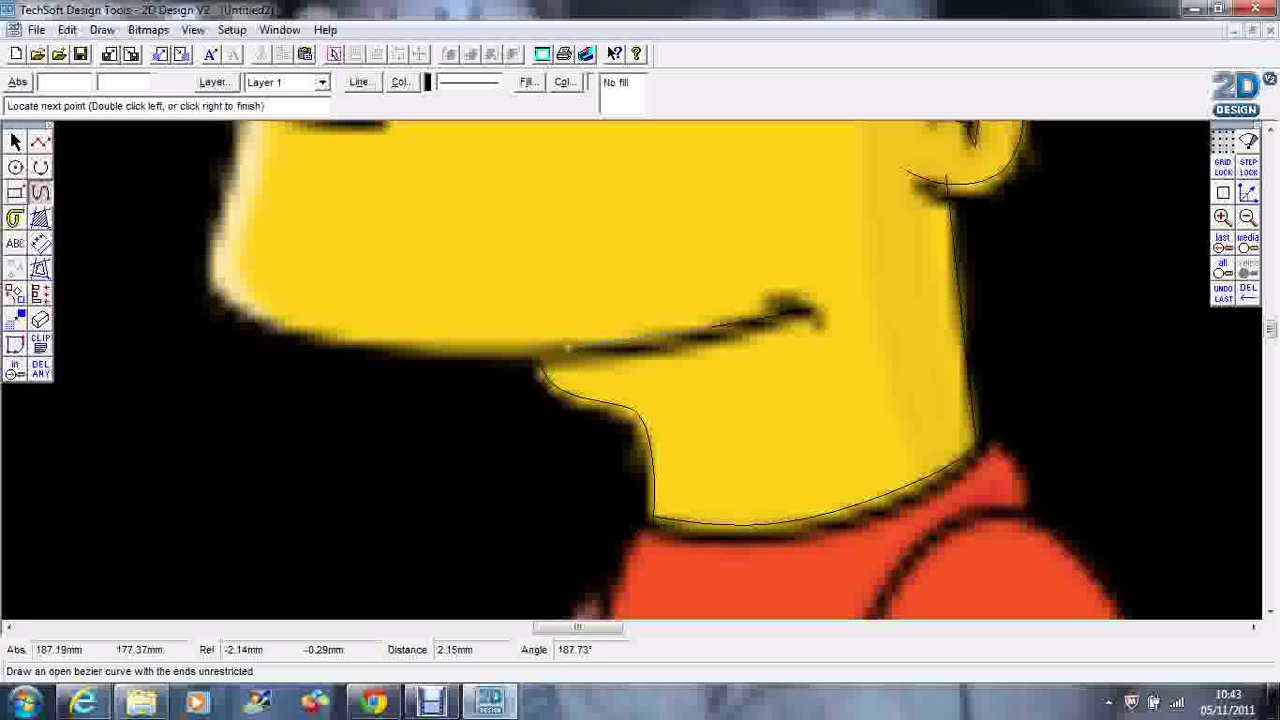
click(438, 344)
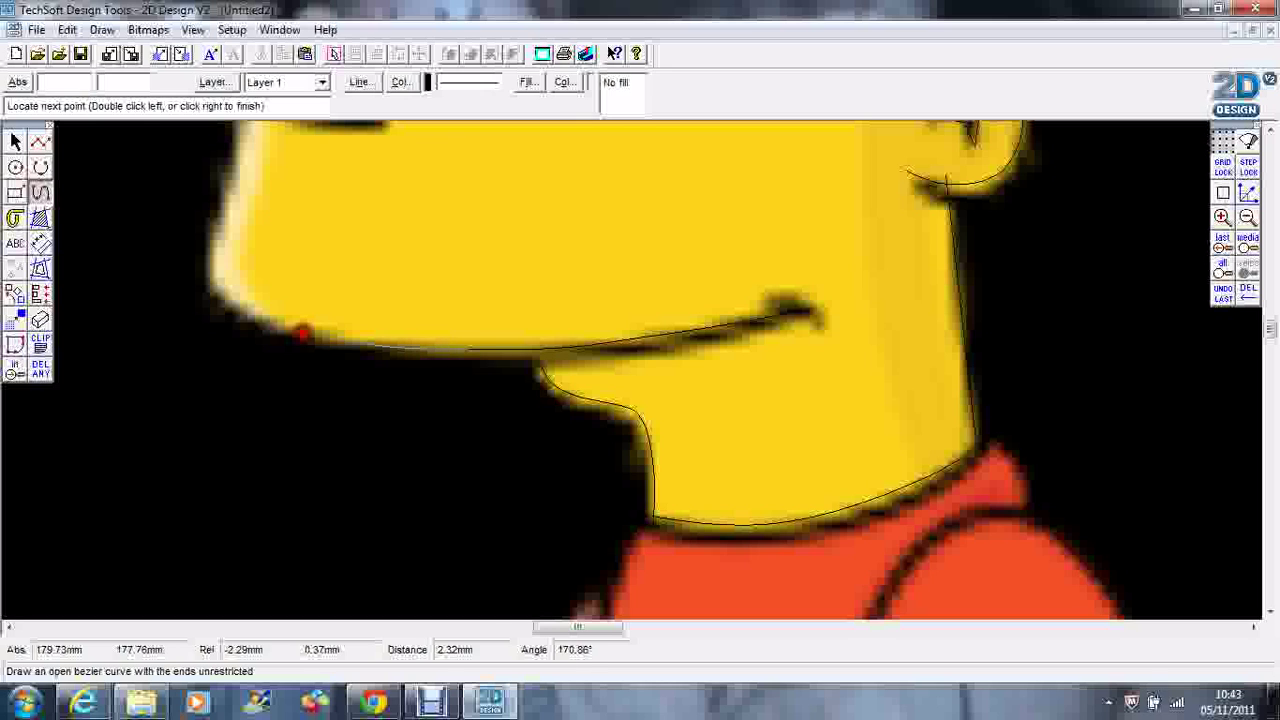
click(268, 320)
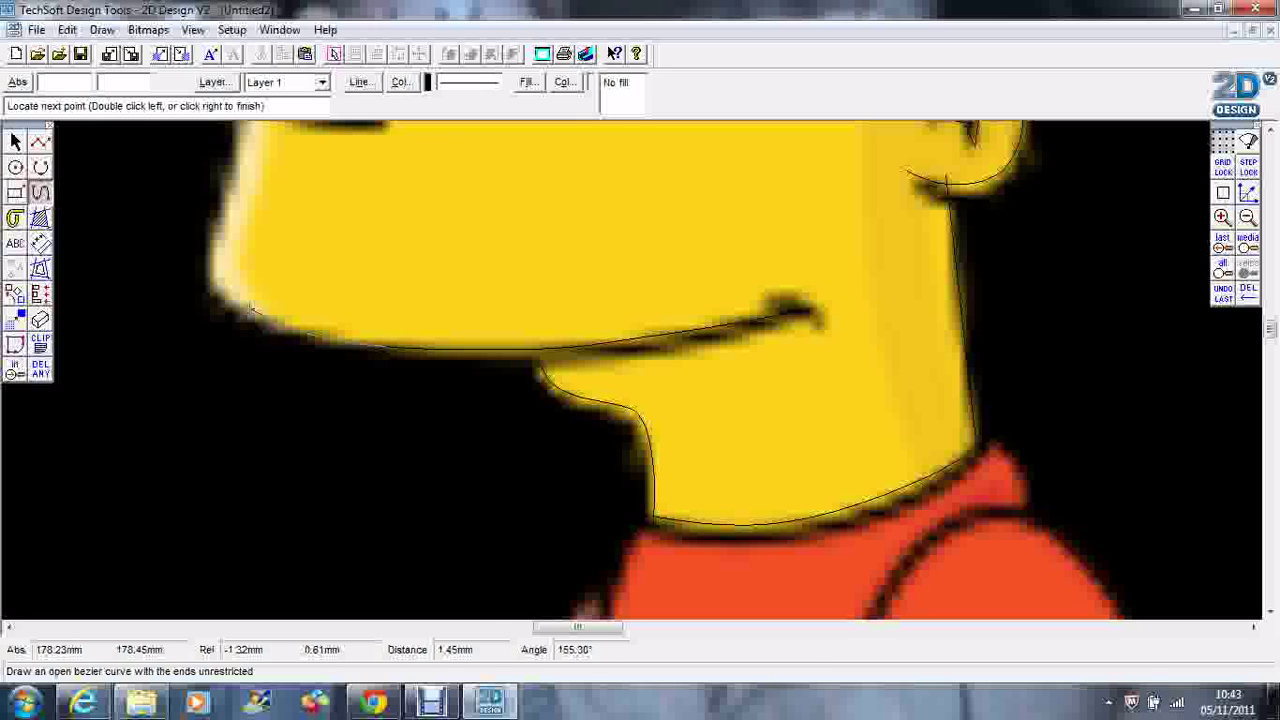
drag(1268, 337, 1268, 322)
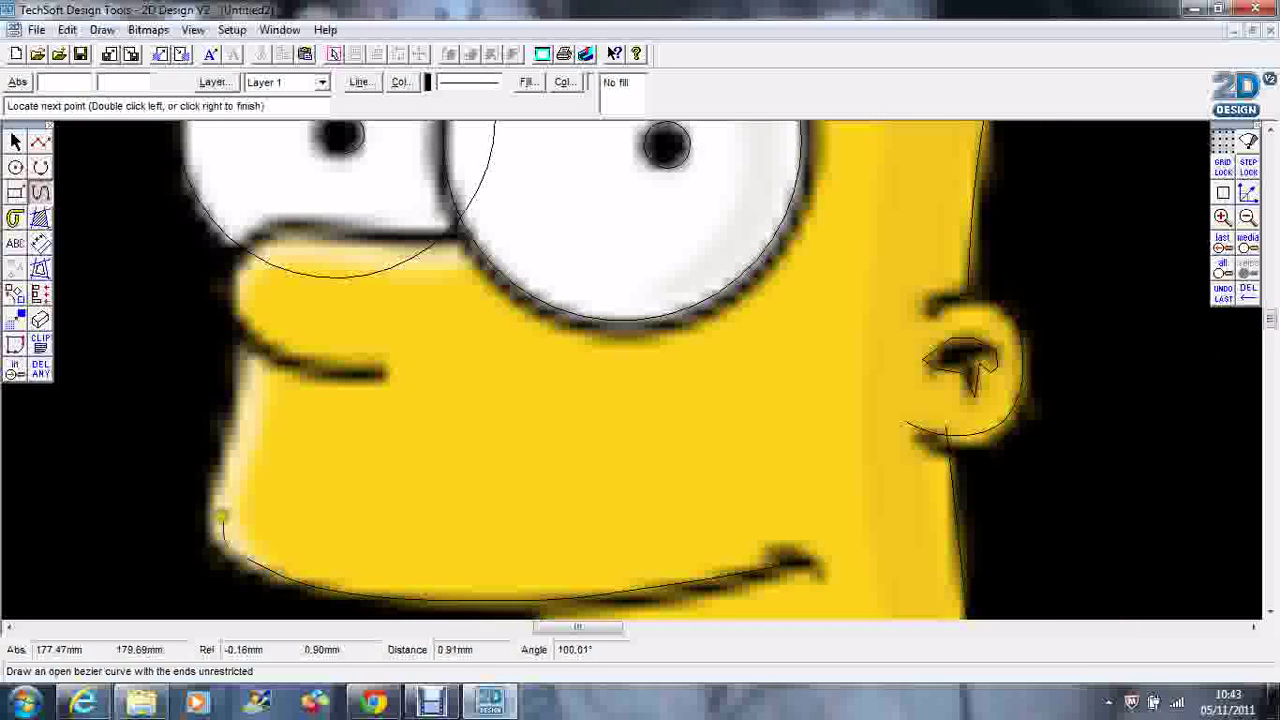
click(220, 505)
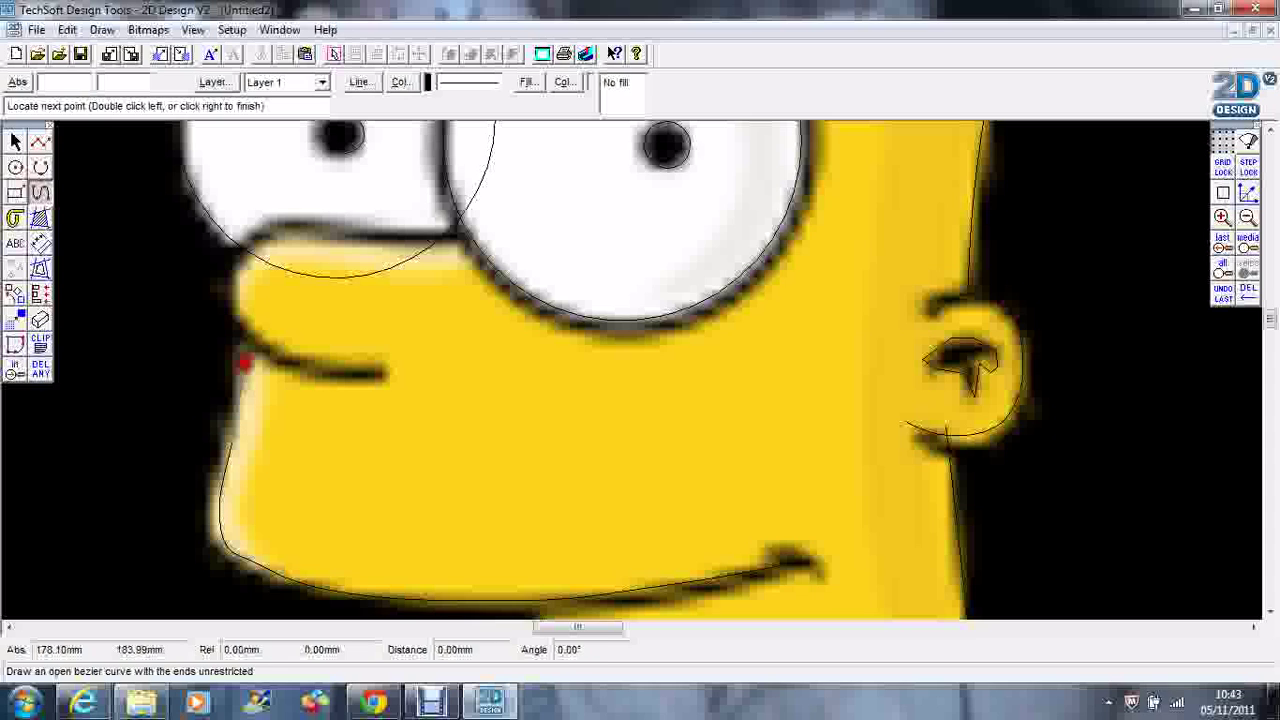
double_click(252, 311)
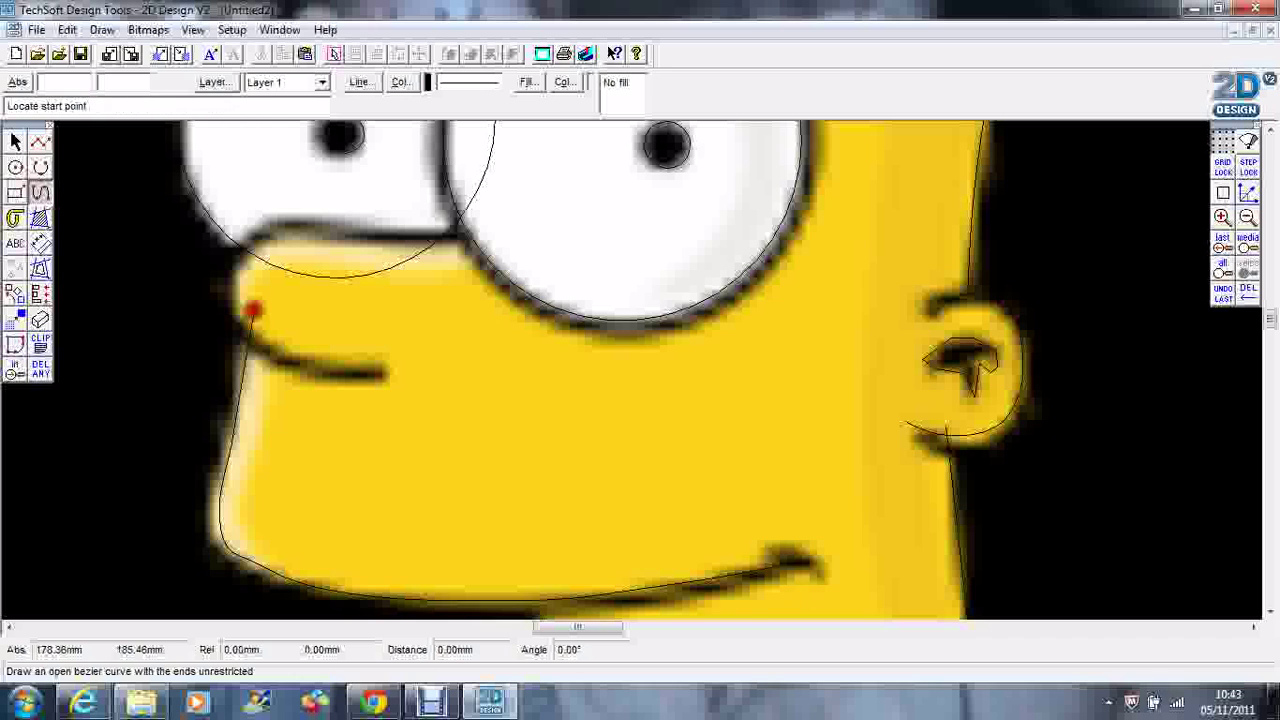
Trace the nose with an open bezier curve, from the large eye along its upper edge, round the tip and back along its lower edge
click(476, 234)
click(348, 230)
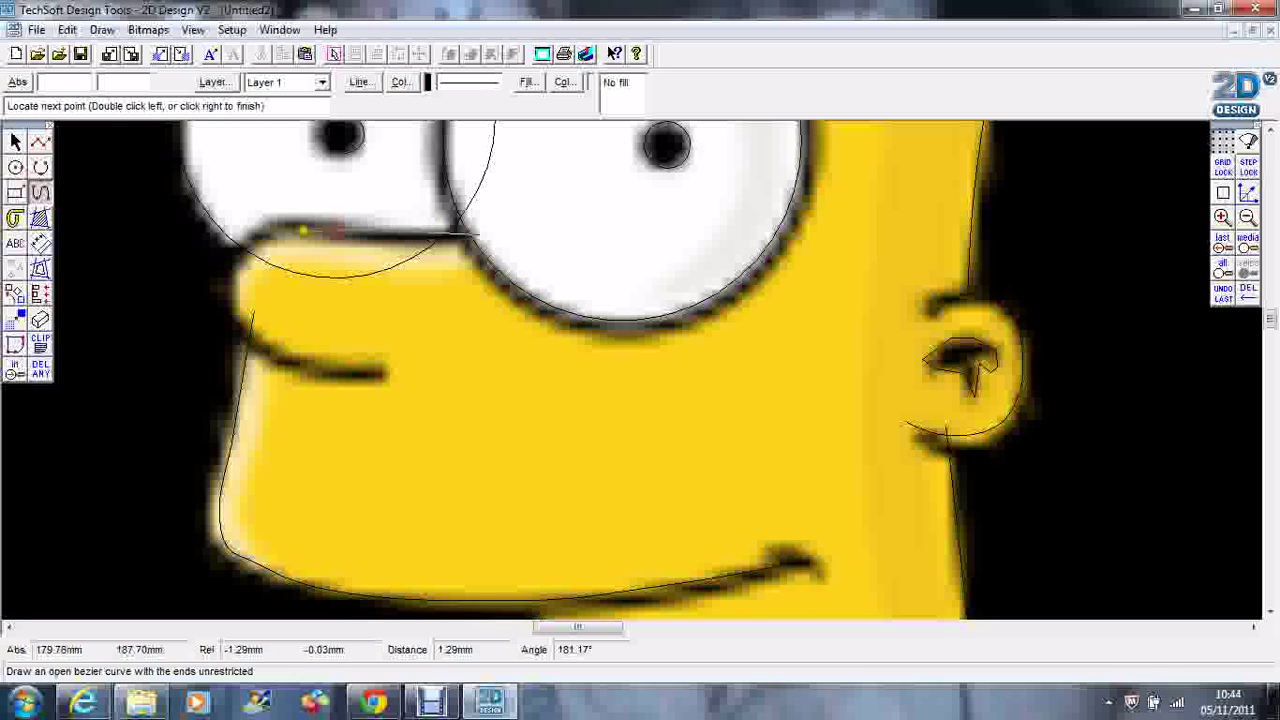
click(300, 232)
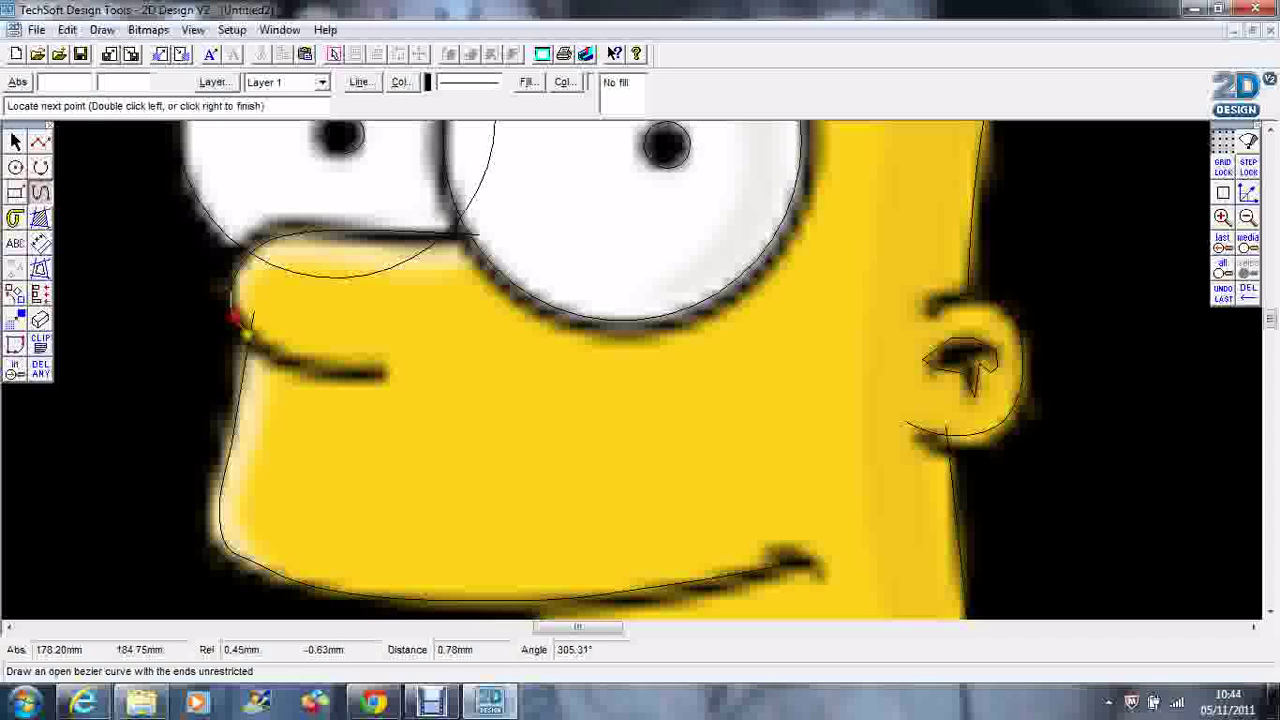
click(294, 365)
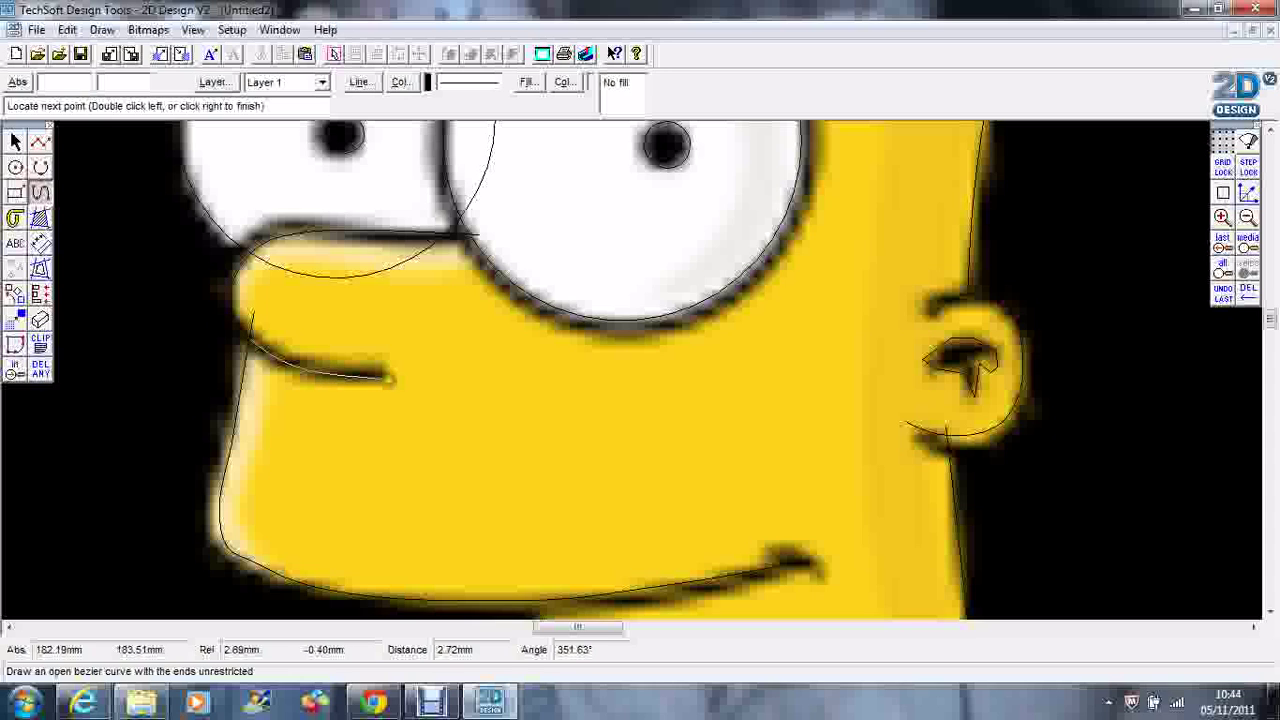
double_click(393, 378)
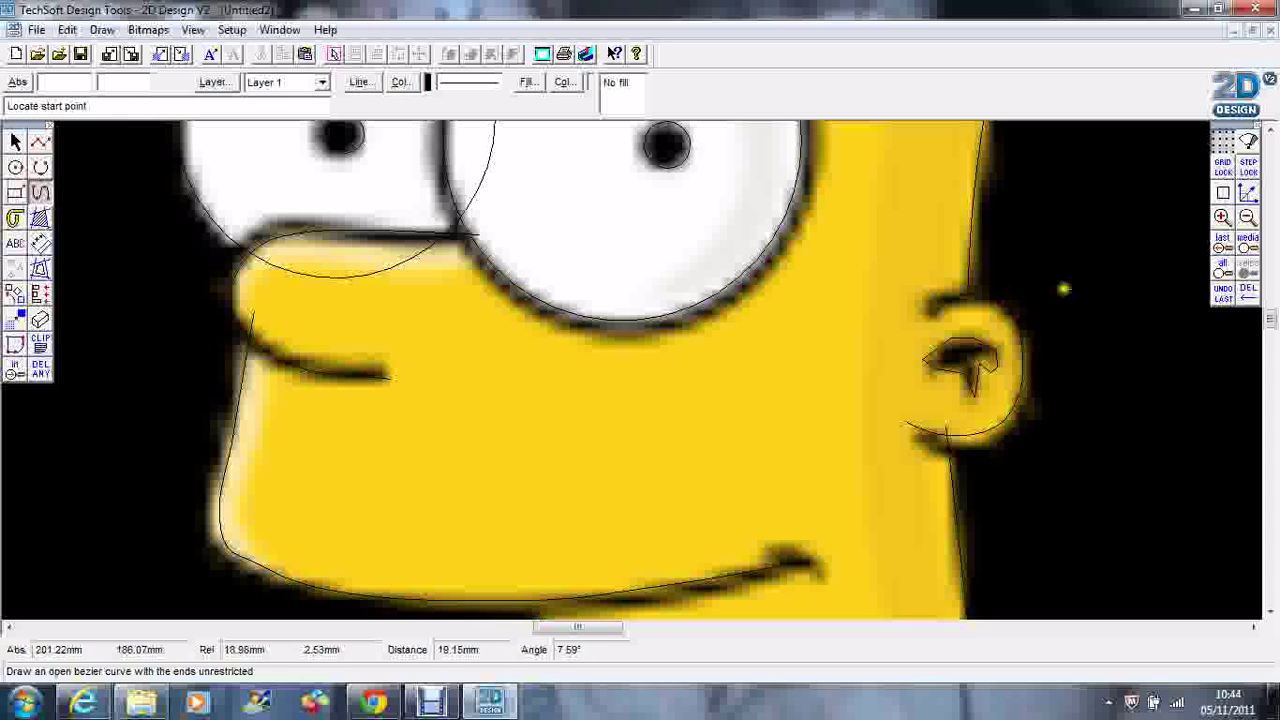
Delete the background picture to check the traced outline on its own, and undo the deletion
click(1246, 217)
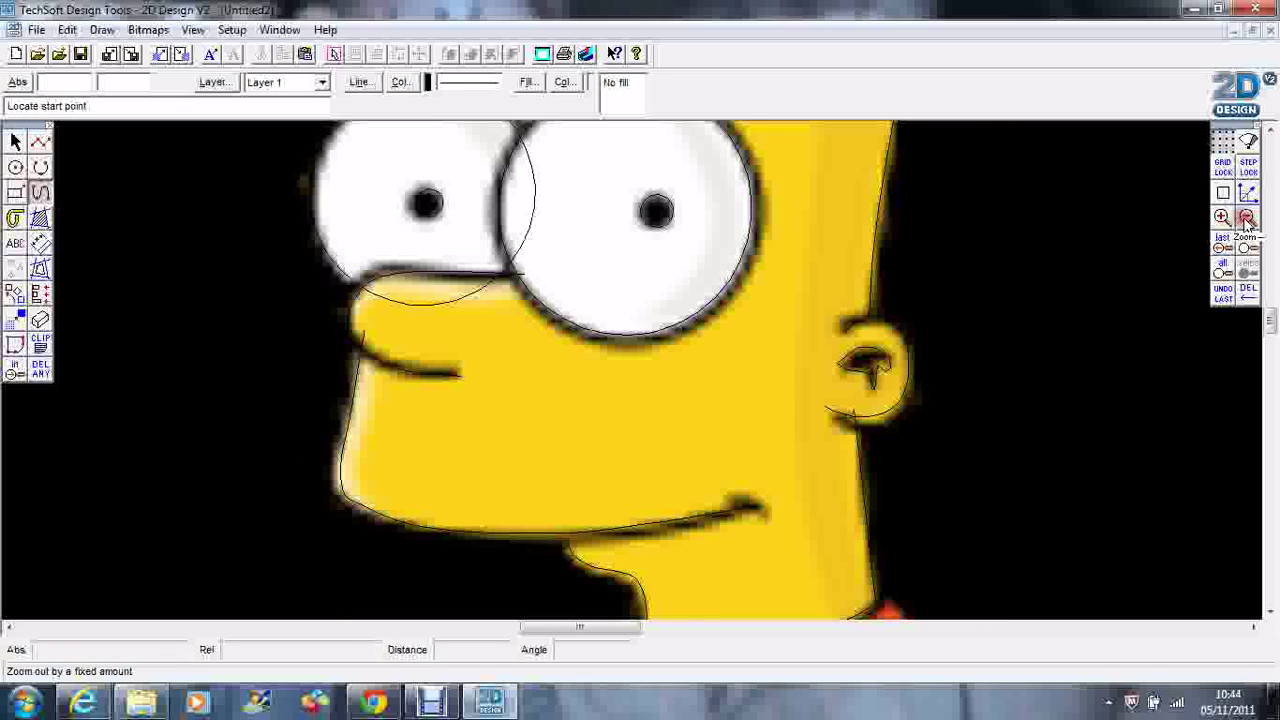
click(1246, 218)
click(1246, 218)
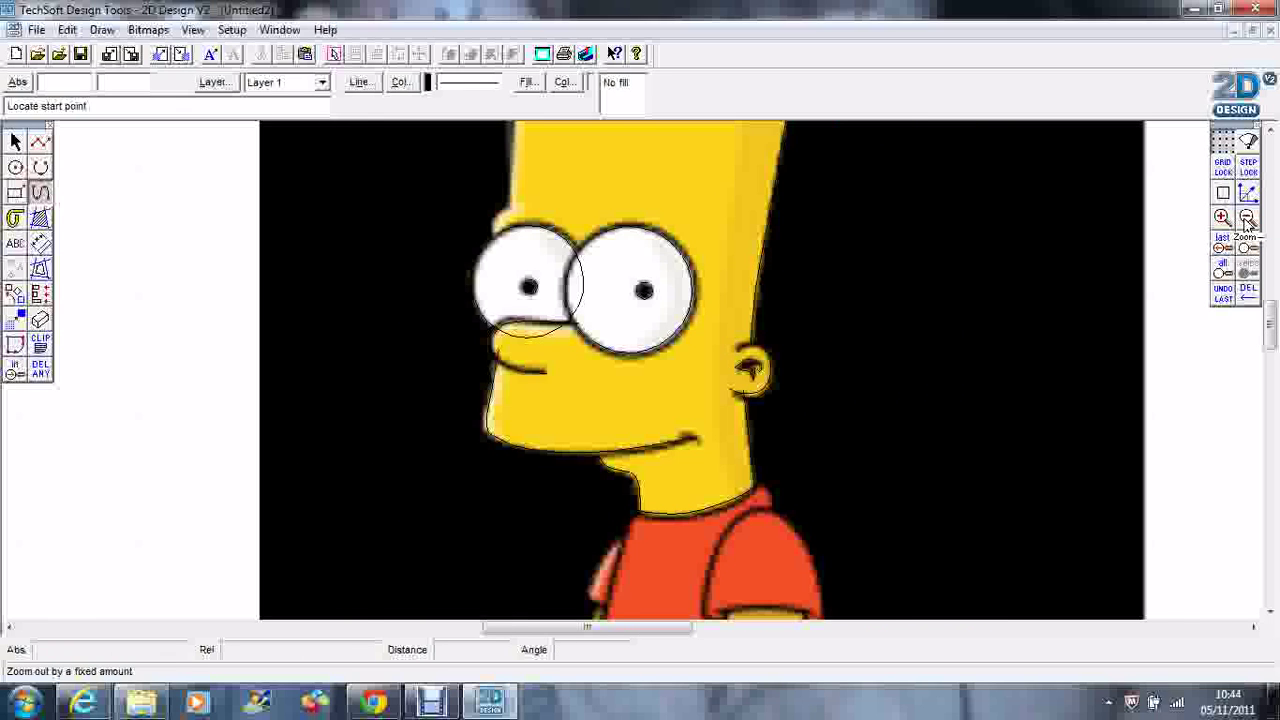
click(1246, 218)
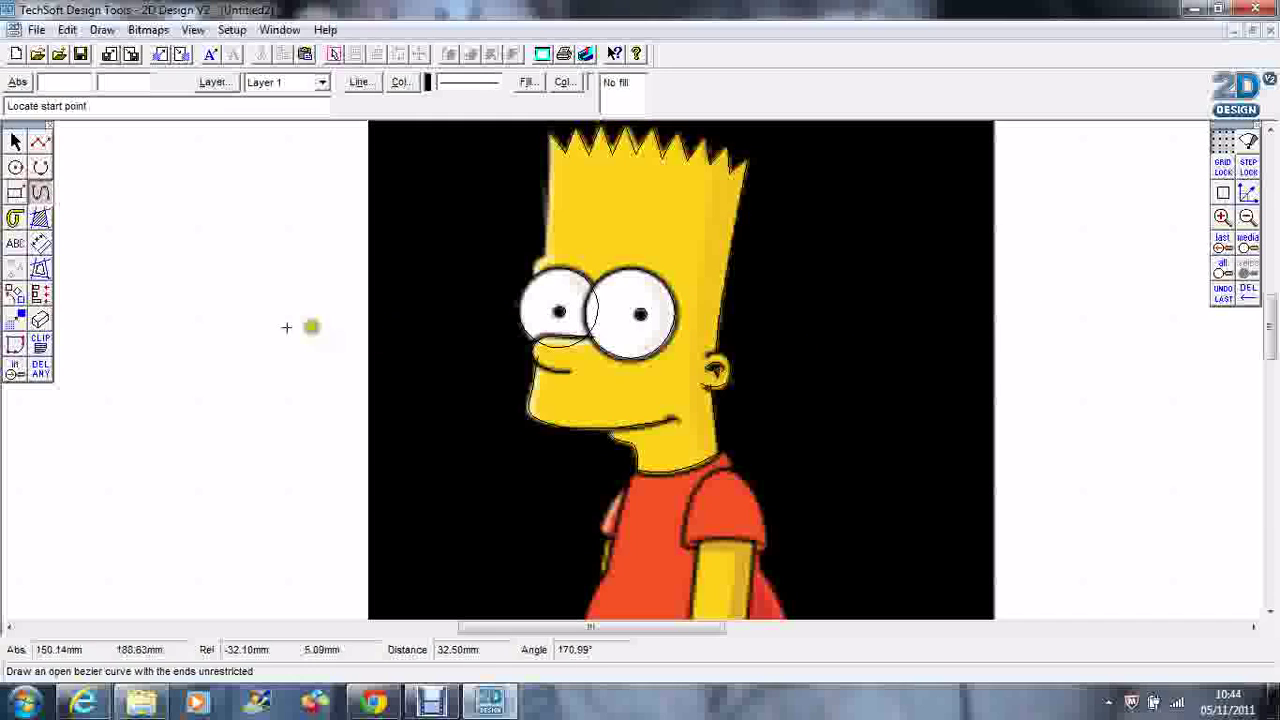
click(42, 368)
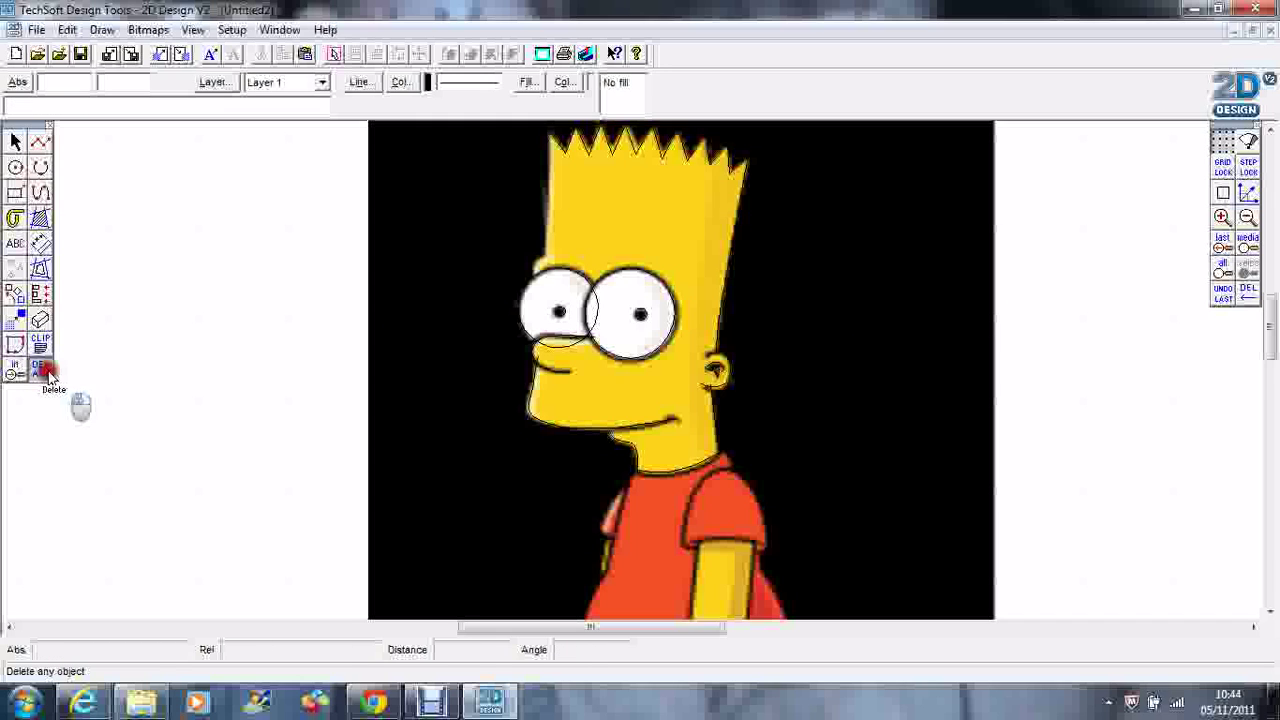
click(398, 348)
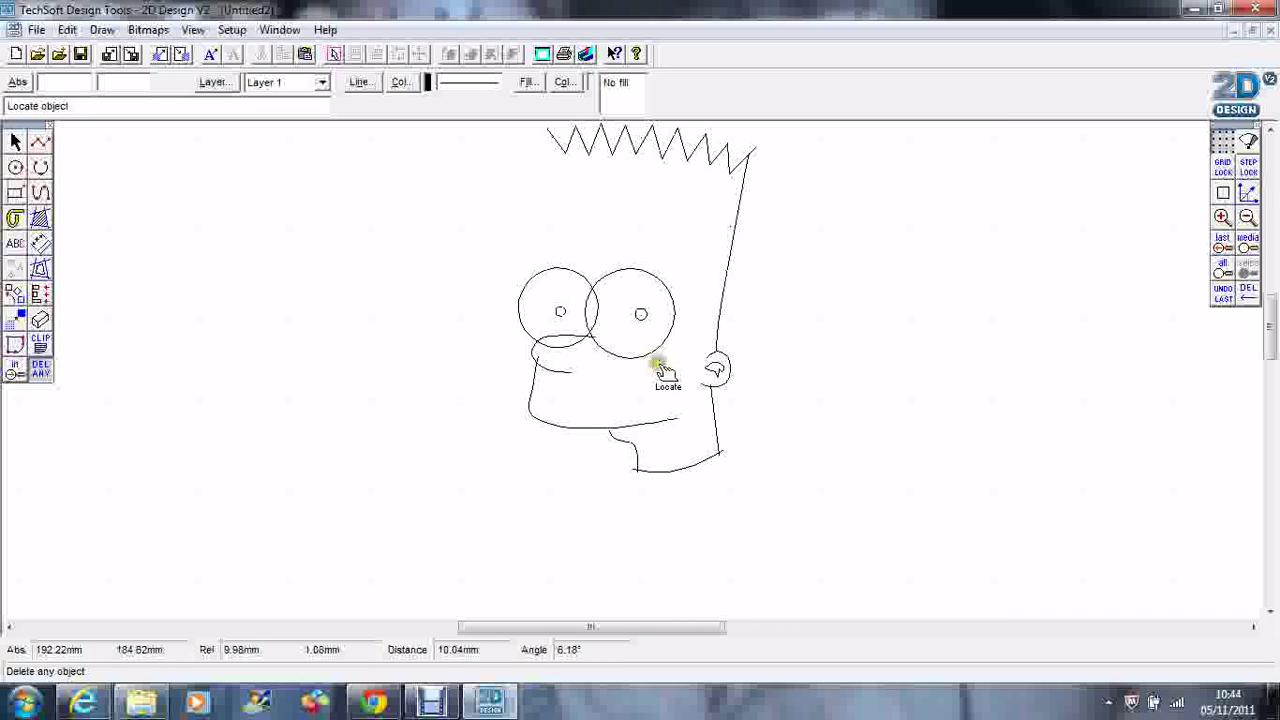
click(1224, 294)
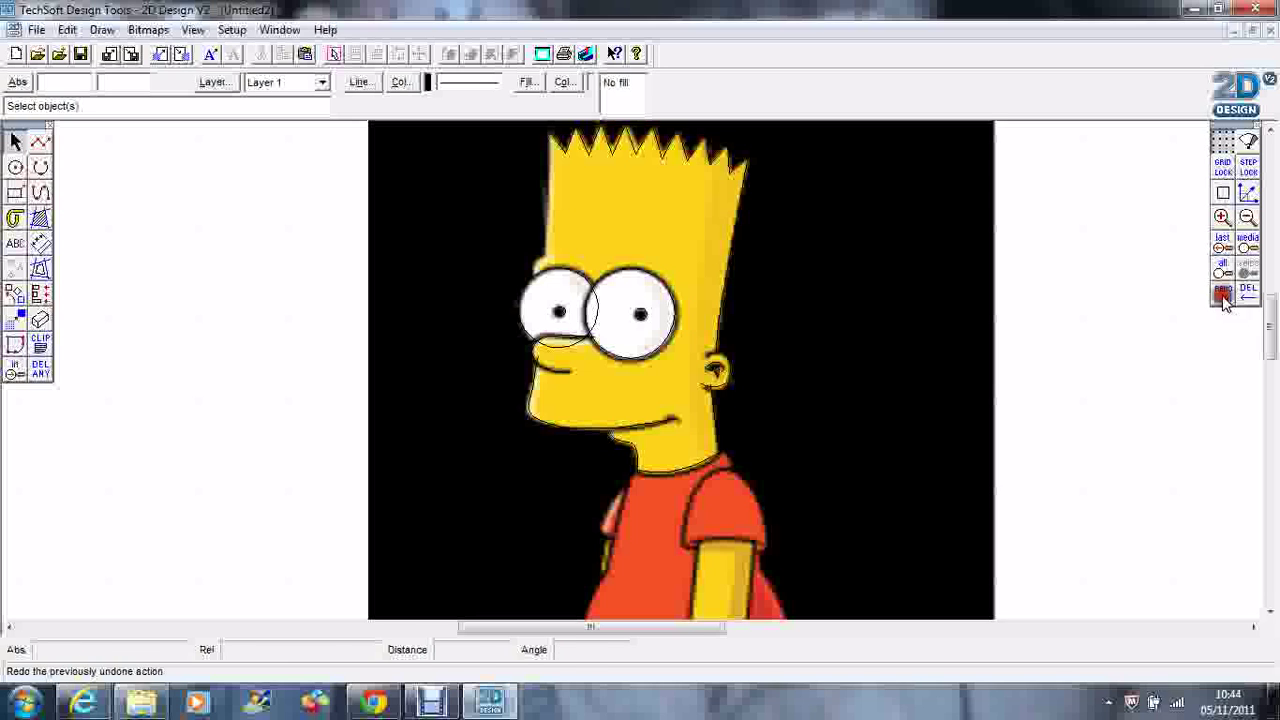
Trace the forehead with a straight line about 15 mm long from the front hair spike to the brow
click(40, 142)
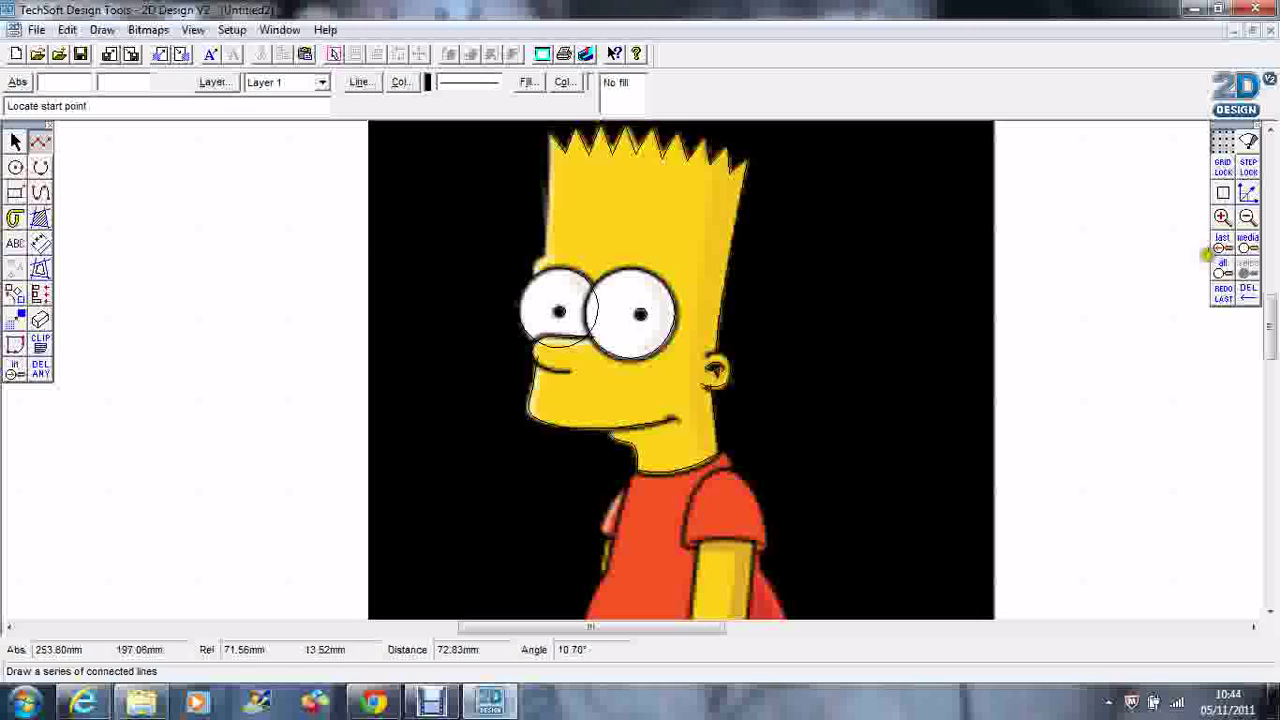
click(1223, 217)
click(1223, 217)
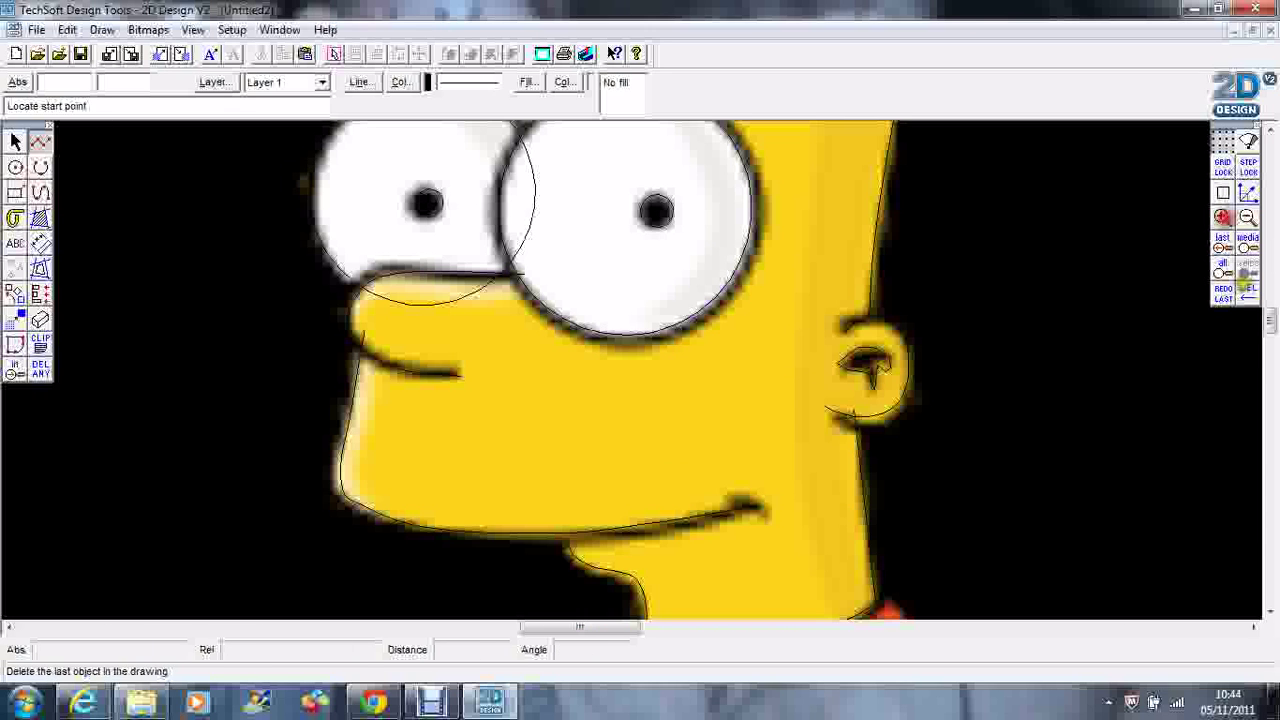
drag(1270, 330, 1274, 286)
scroll(1272, 311, up, 2)
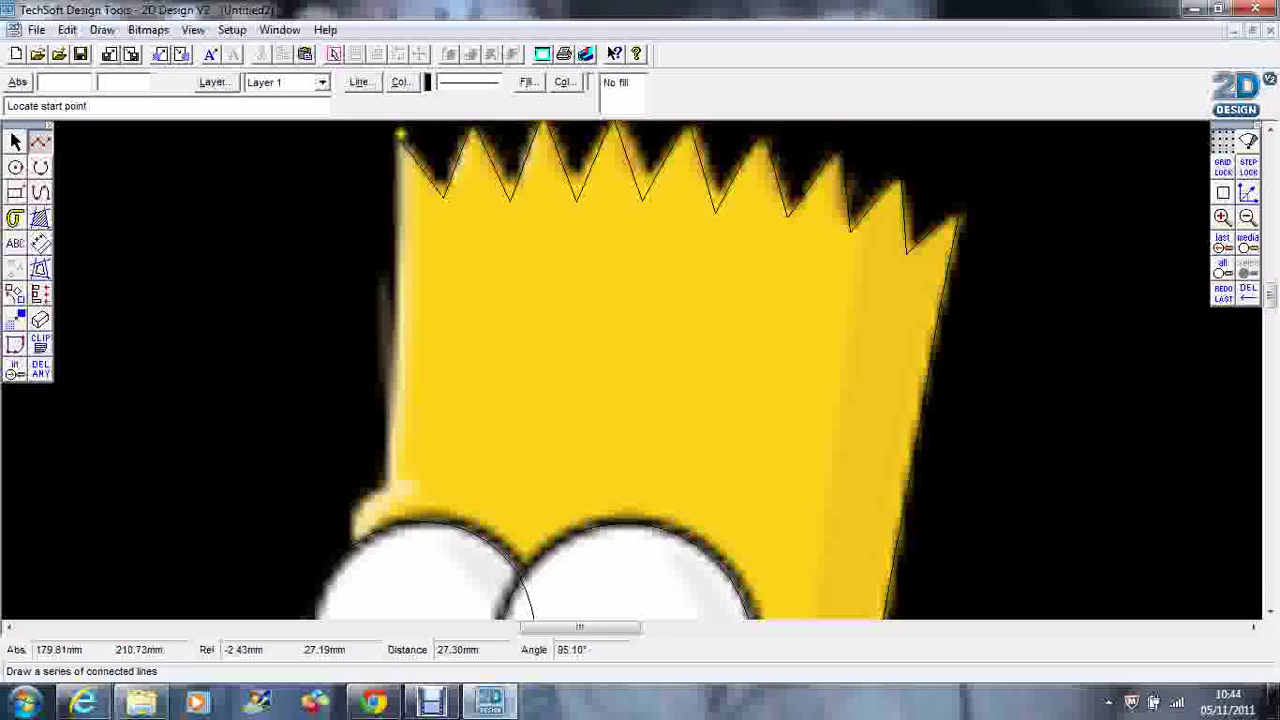
click(400, 133)
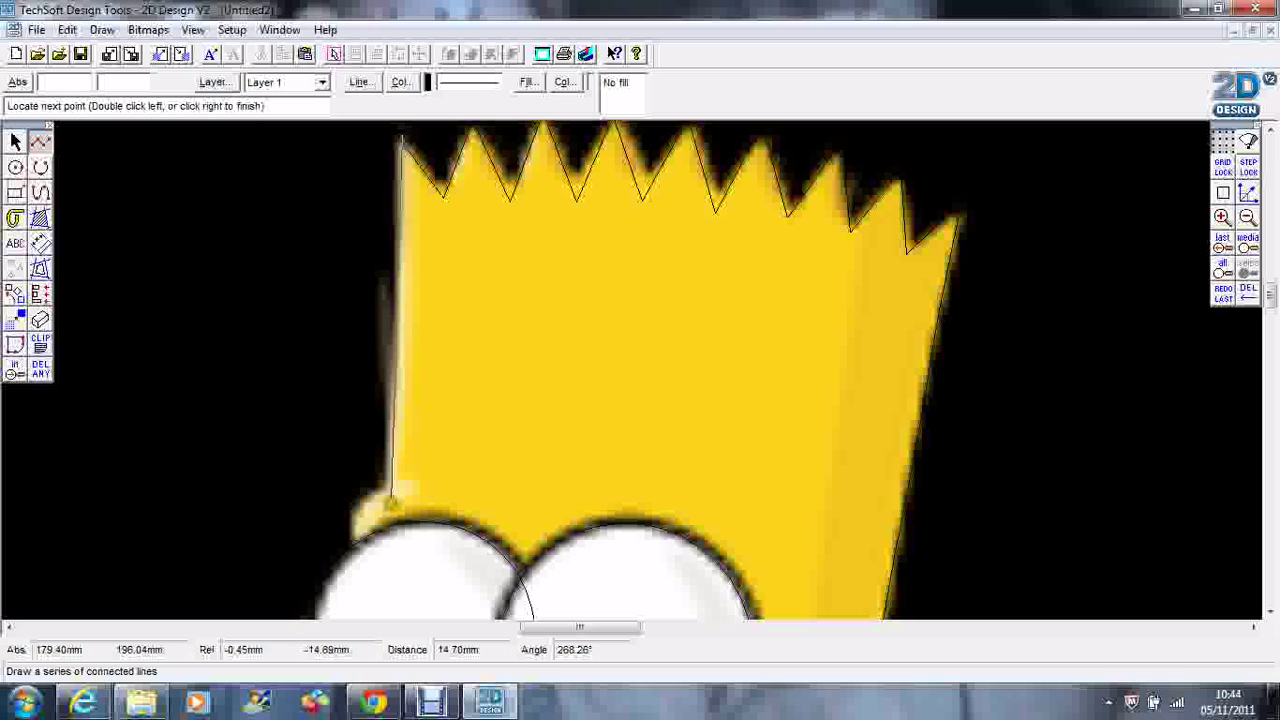
double_click(388, 500)
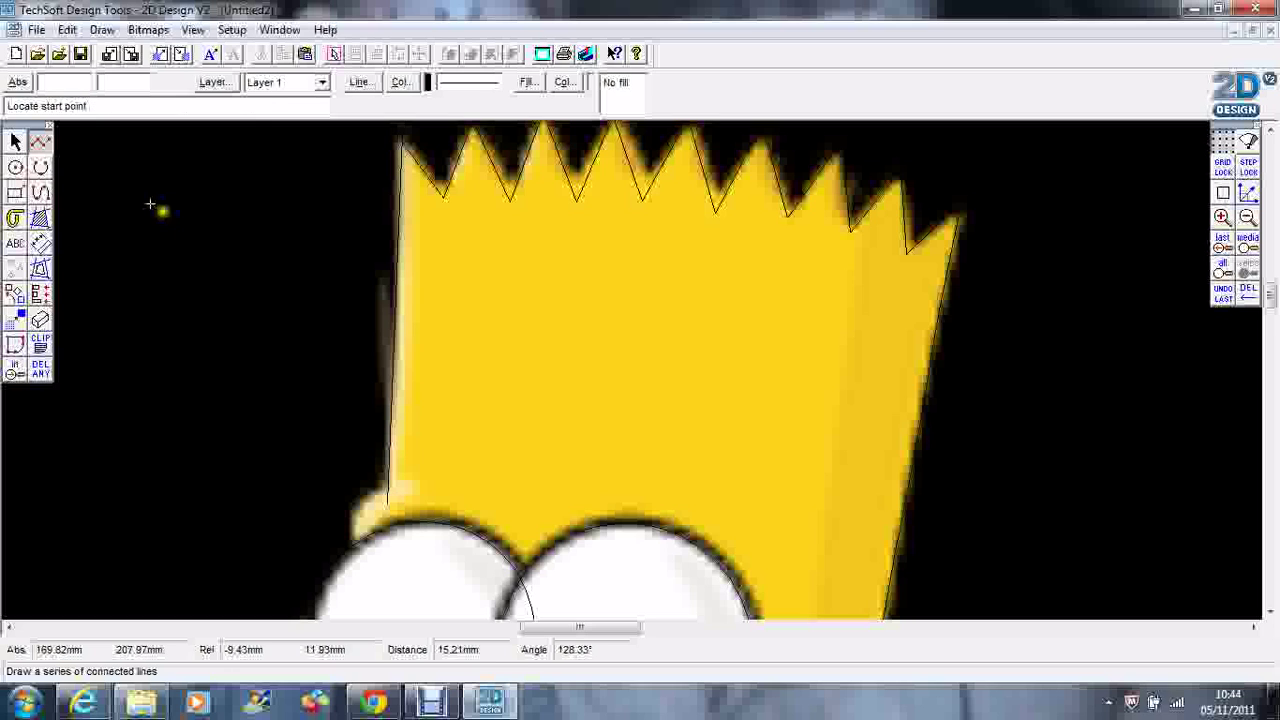
Trace the small brow bump with an open bezier curve from the forehead line's lower end into the front eye circle
click(40, 192)
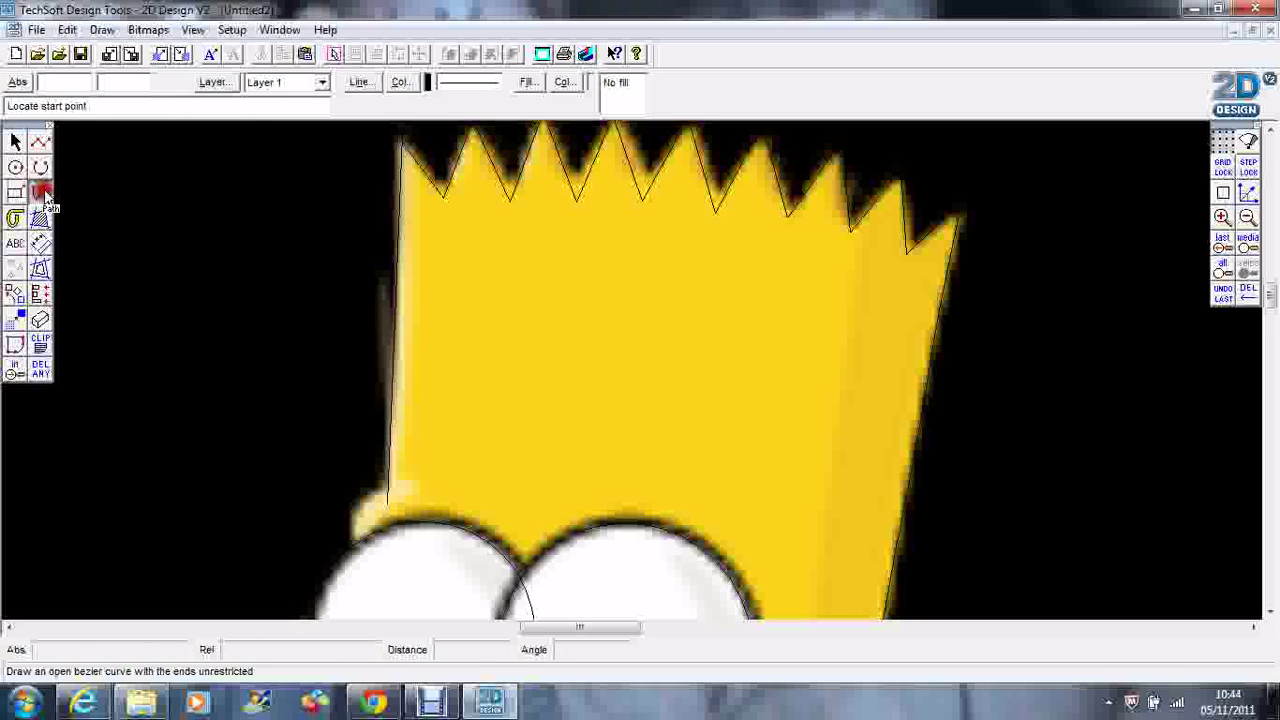
click(390, 495)
click(360, 507)
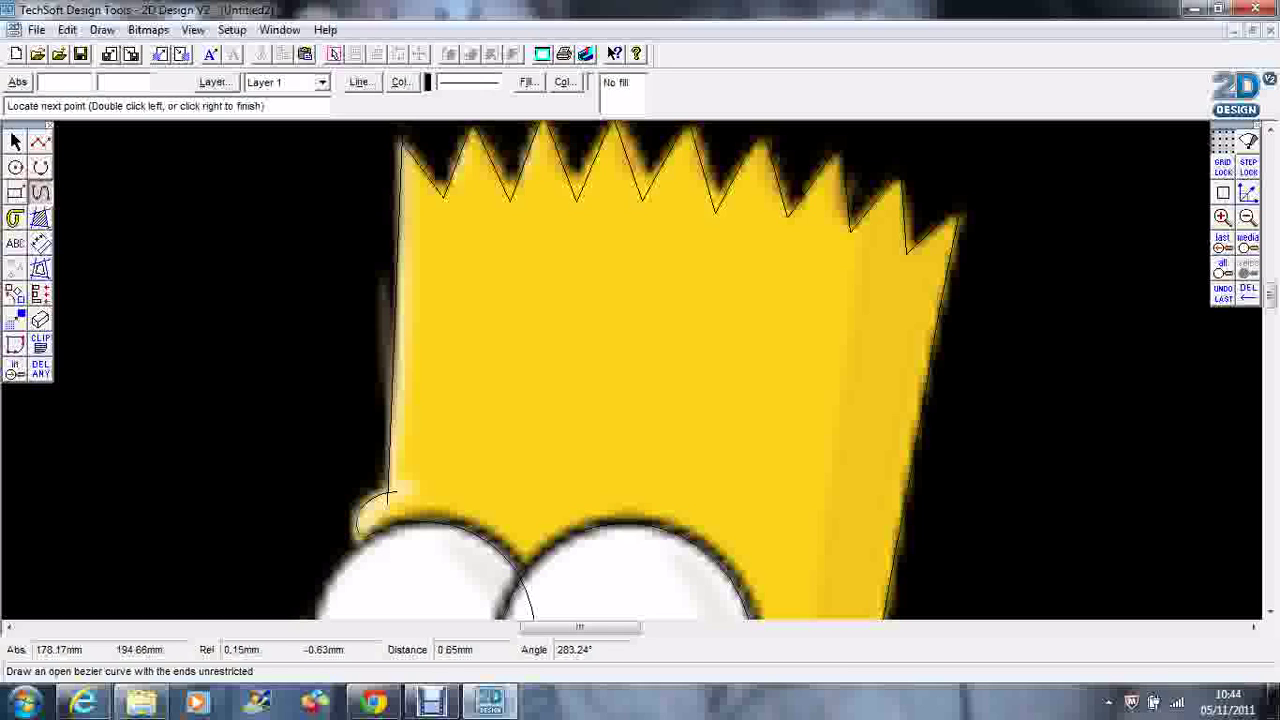
click(357, 542)
double_click(368, 562)
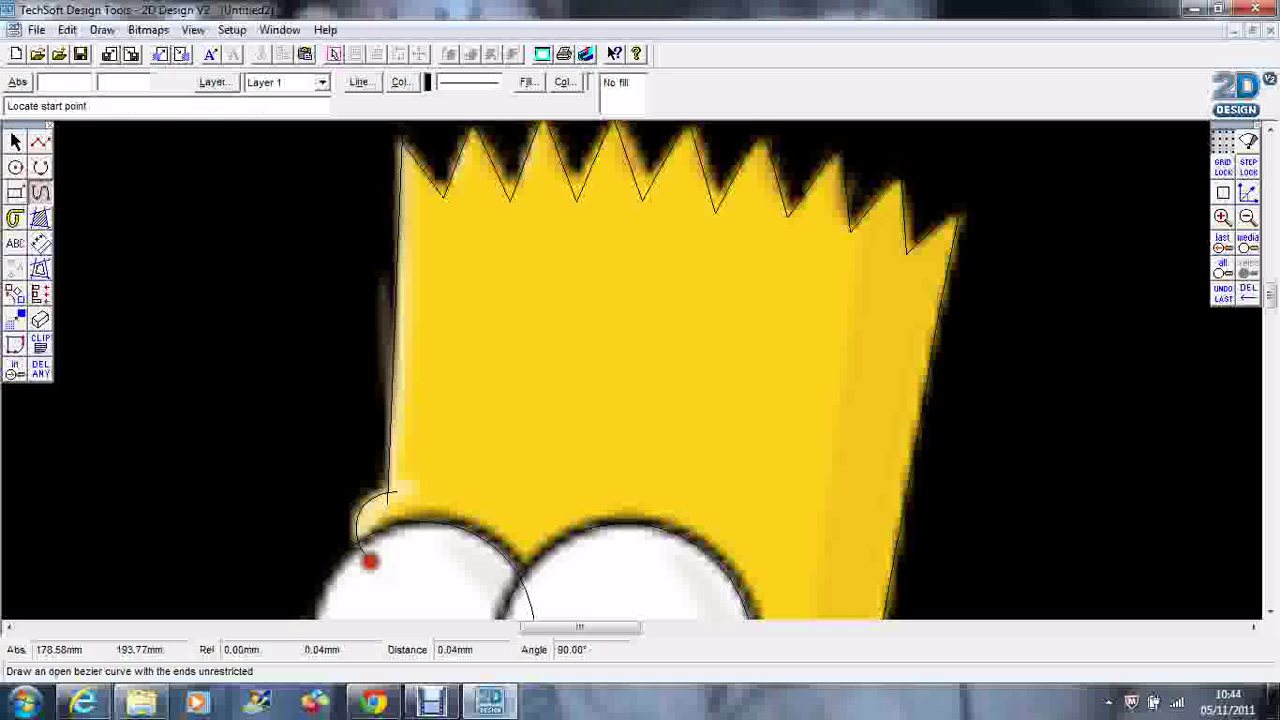
Delete the background picture, leaving only the traced line drawing
click(1247, 218)
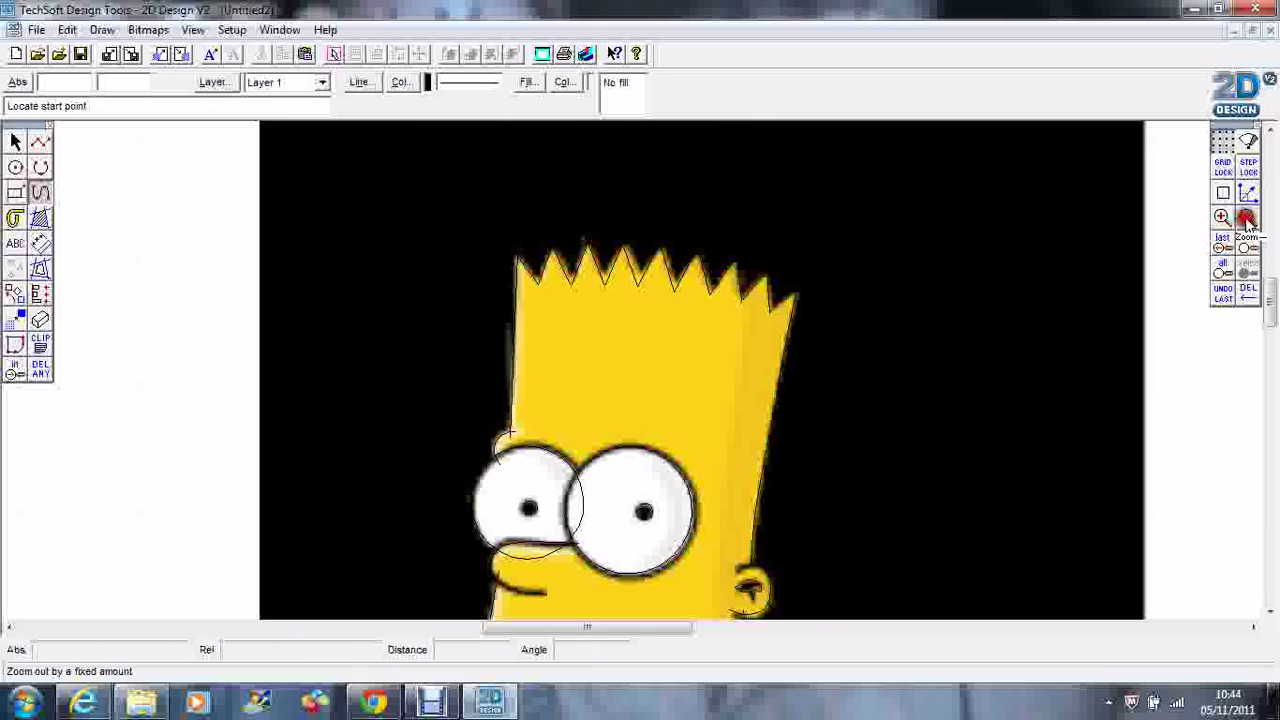
click(1247, 243)
drag(1270, 300, 1270, 318)
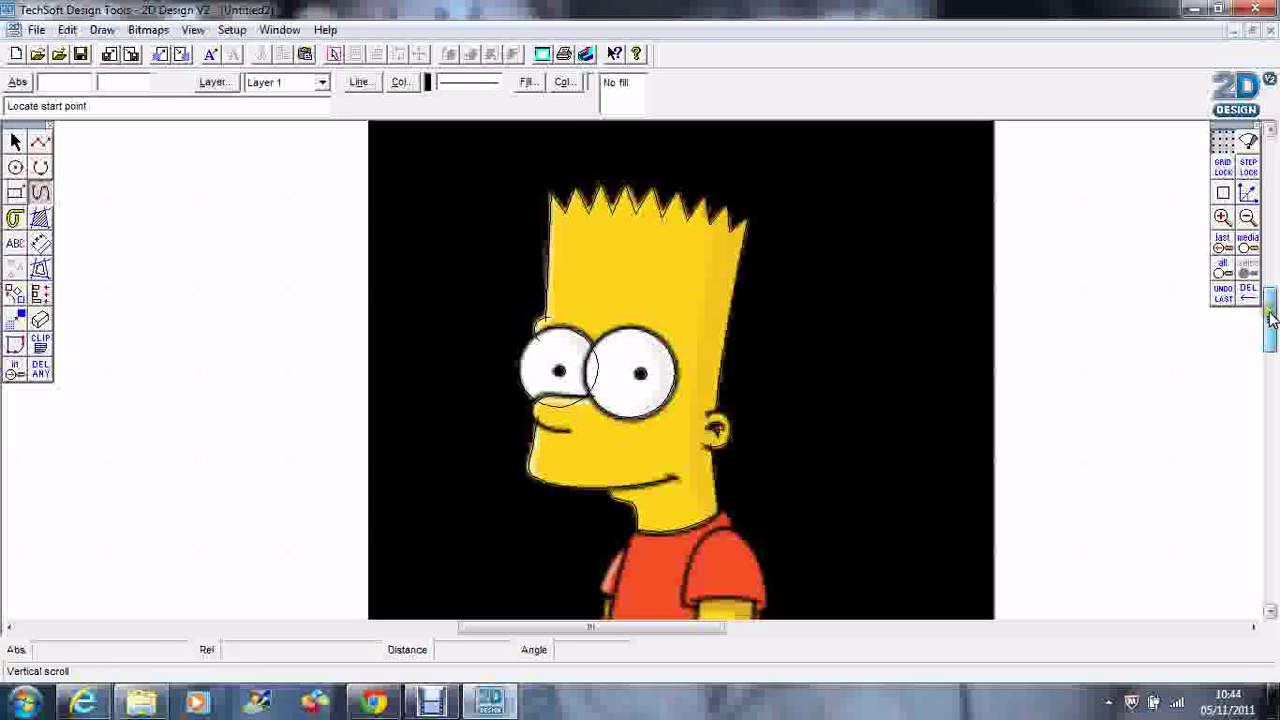
click(42, 370)
click(420, 333)
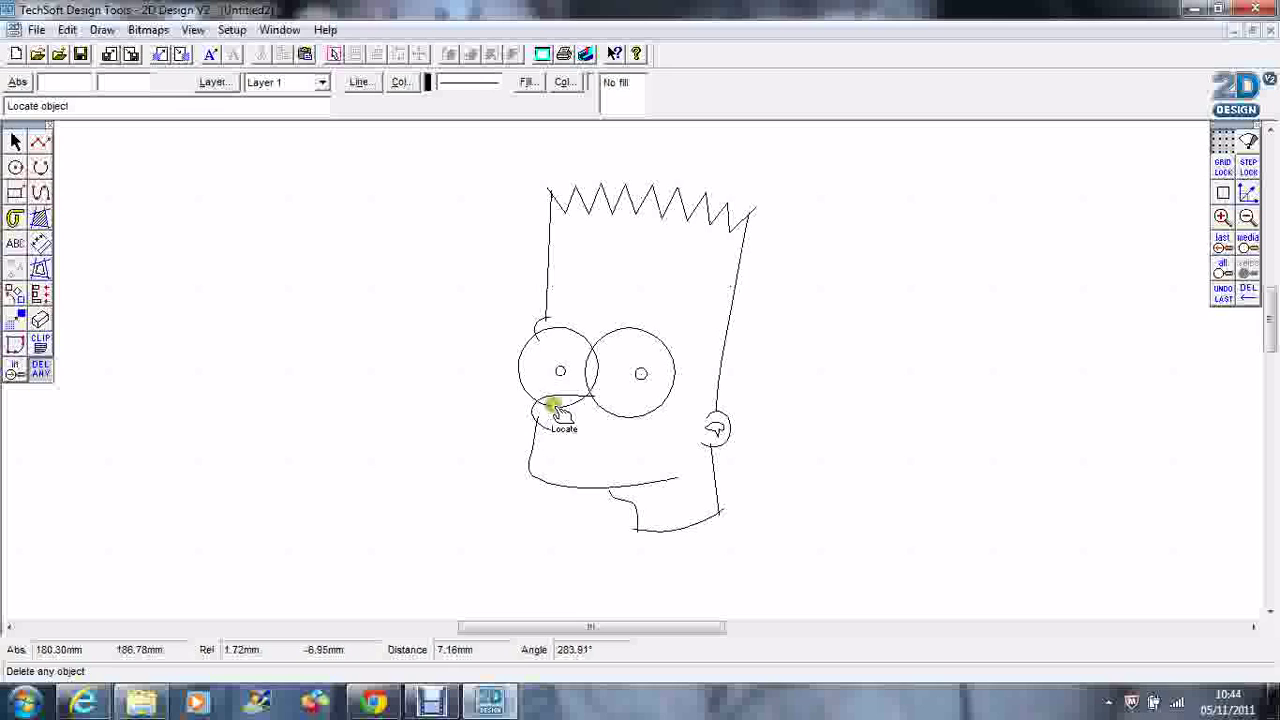
Use partial deletion between intersections to trim the overshooting line ends at the brow bump and at both outer corners of the hair
click(45, 370)
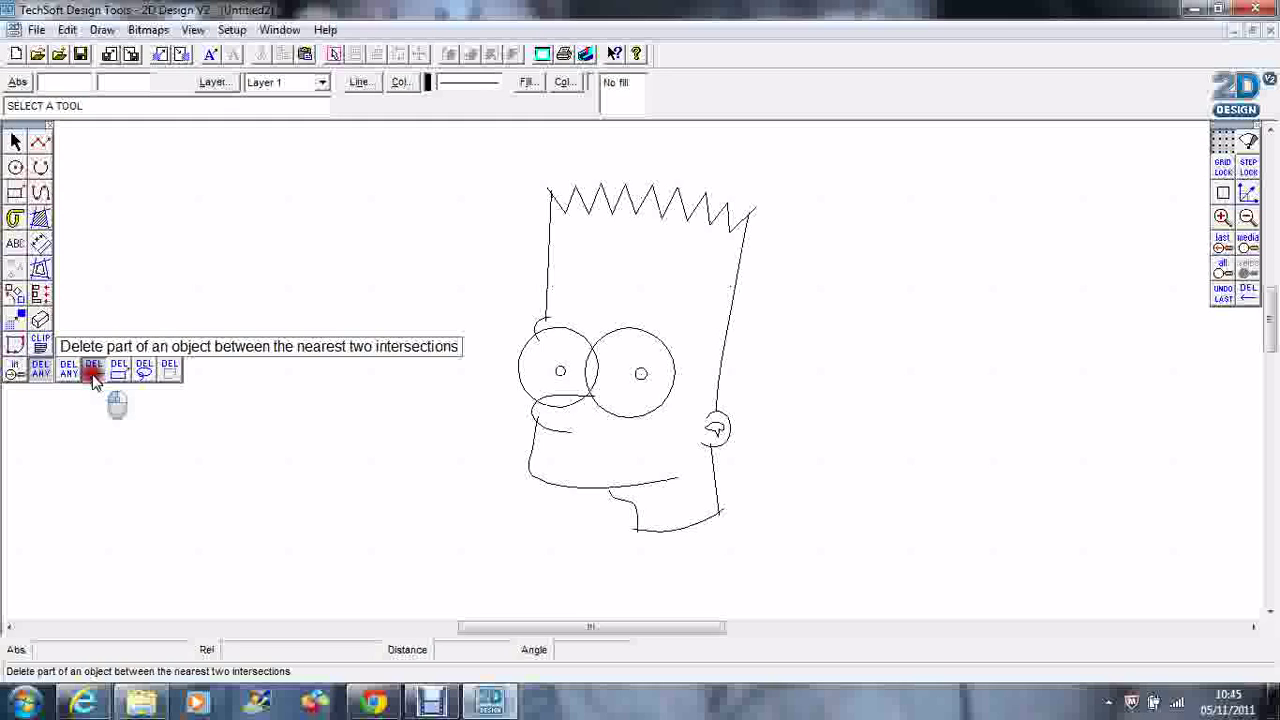
click(92, 370)
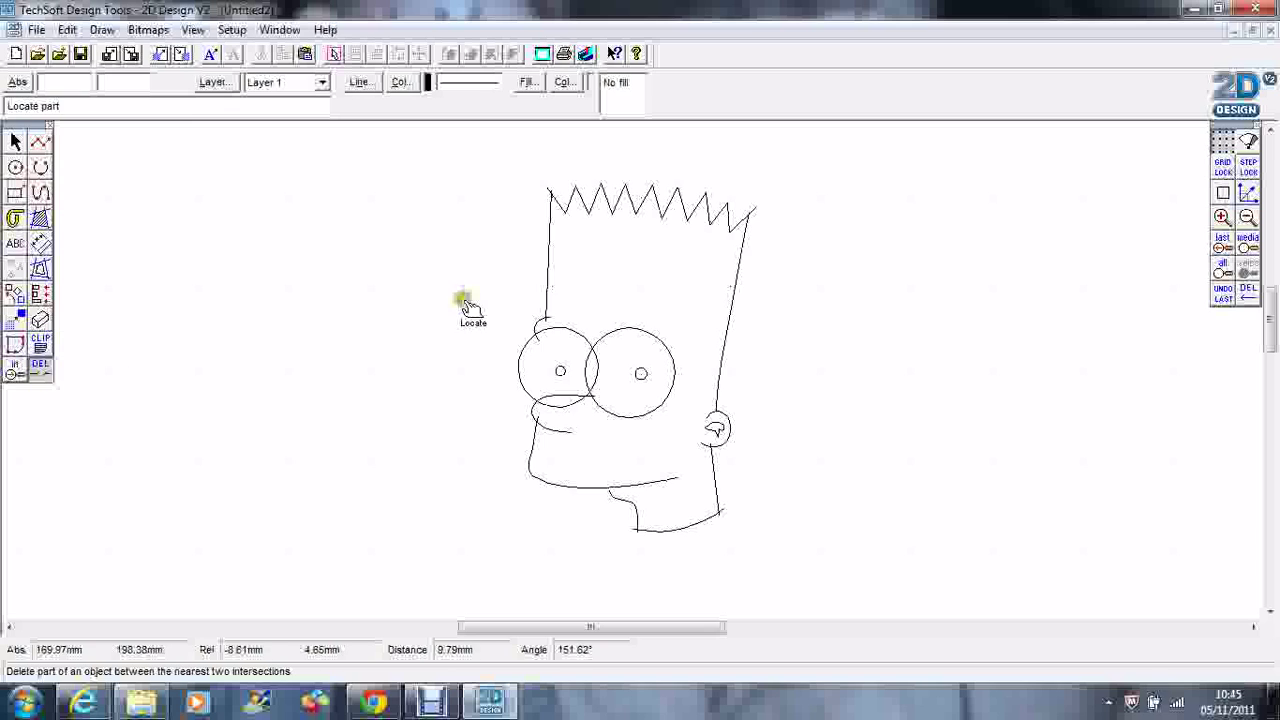
click(548, 323)
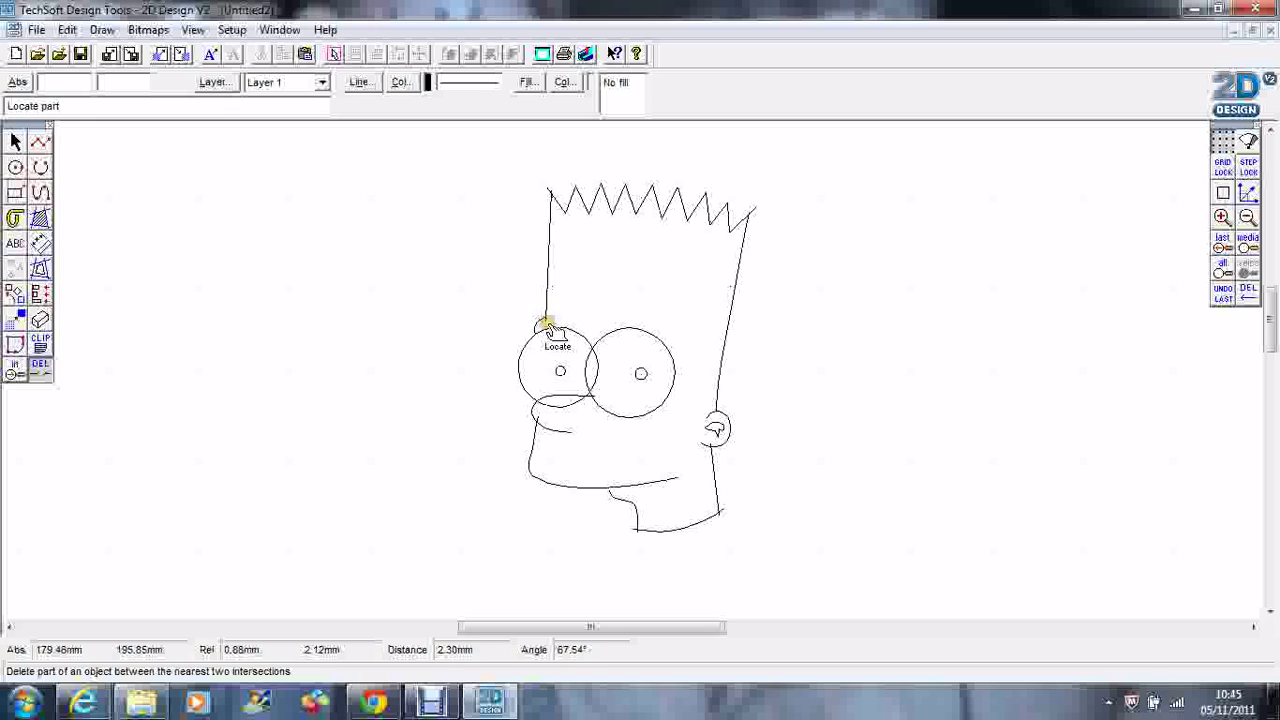
click(545, 323)
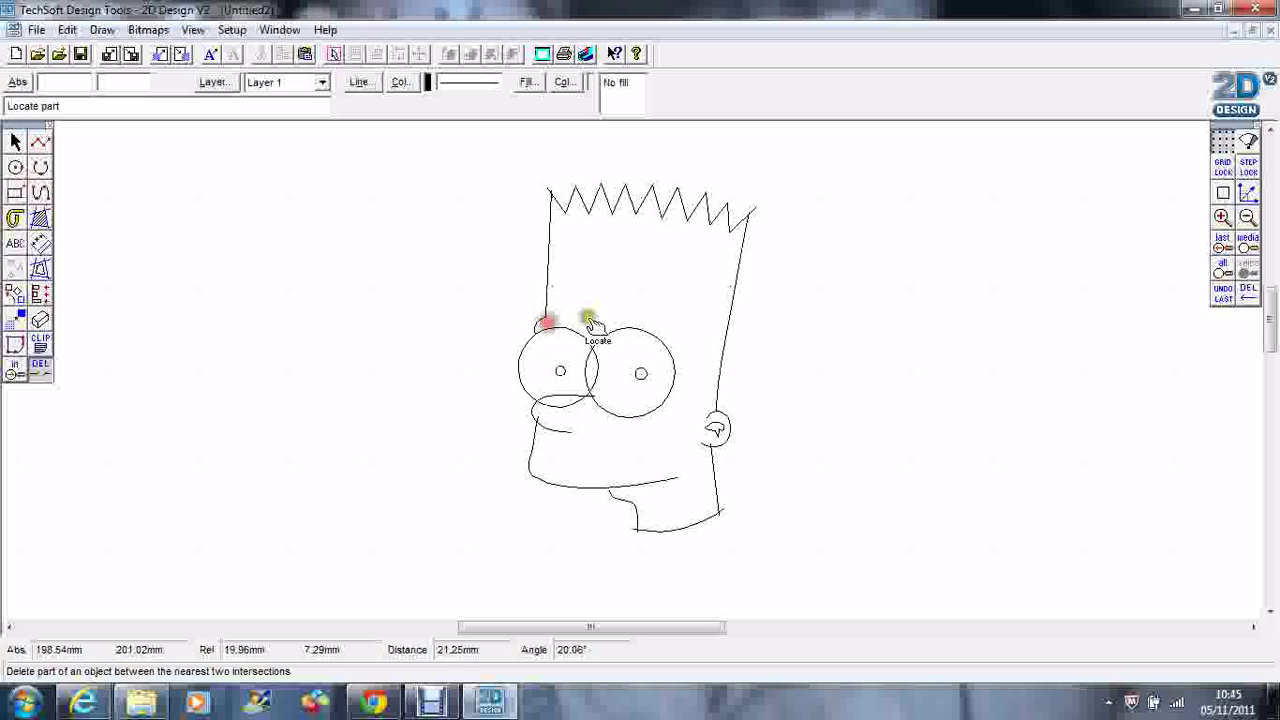
click(757, 213)
click(752, 213)
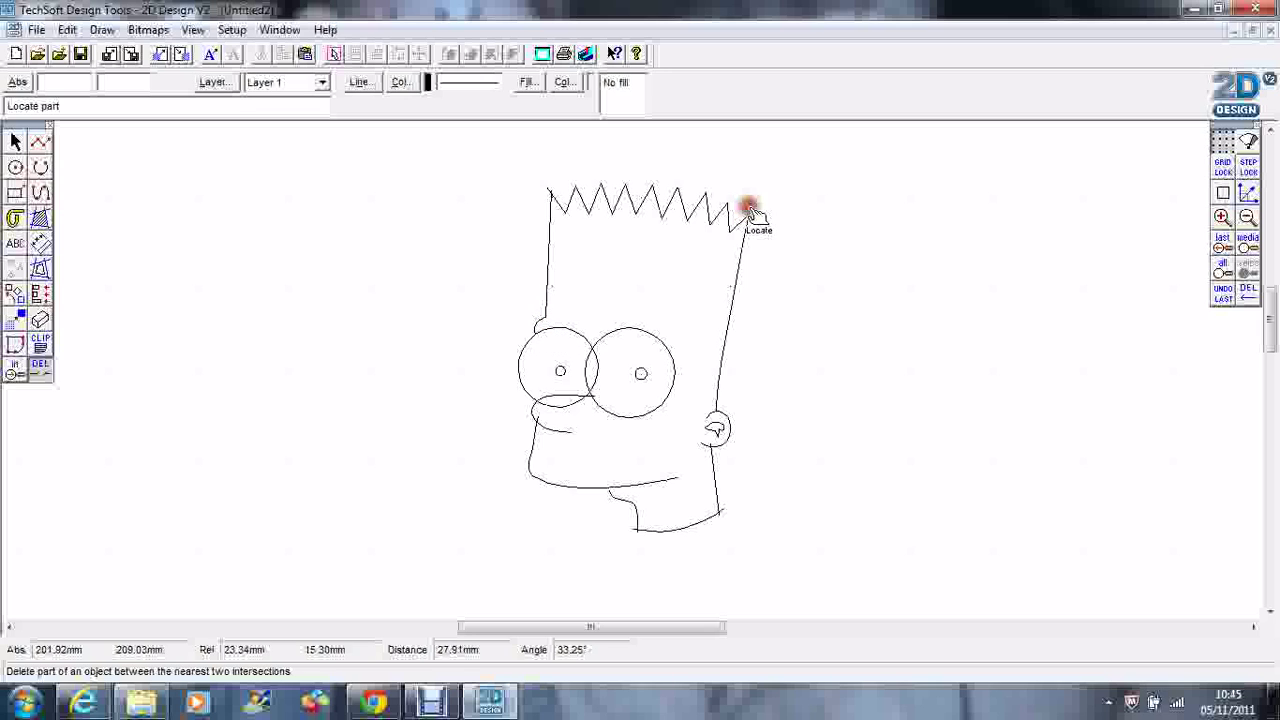
click(560, 187)
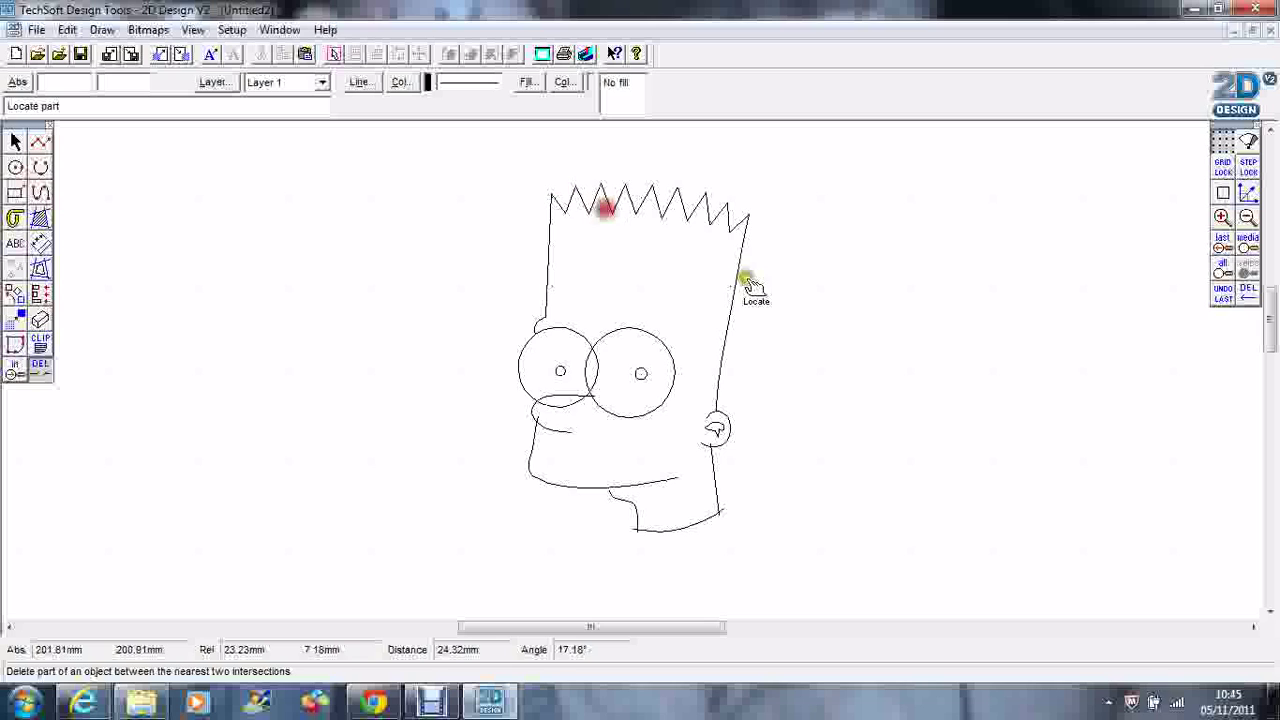
Trim the front eye circle where it overlaps the rear eye and nose, and the nose line's end inside the rear eye
click(1222, 216)
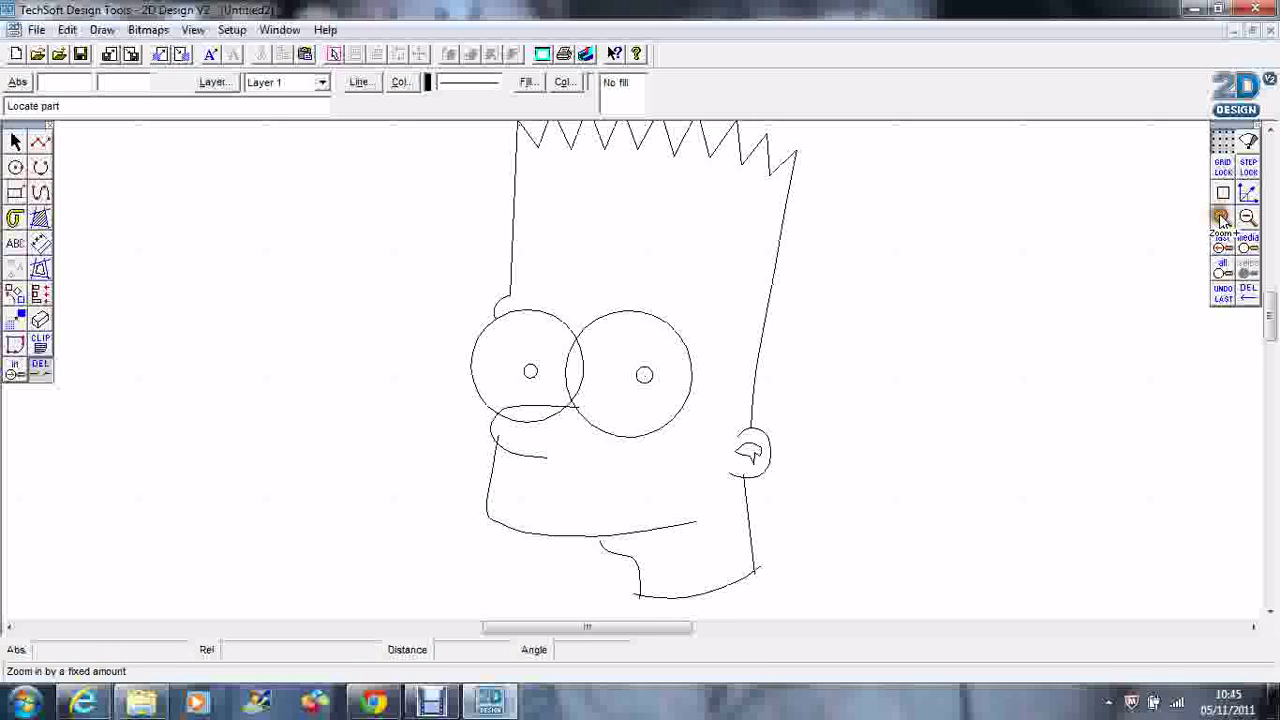
click(1222, 216)
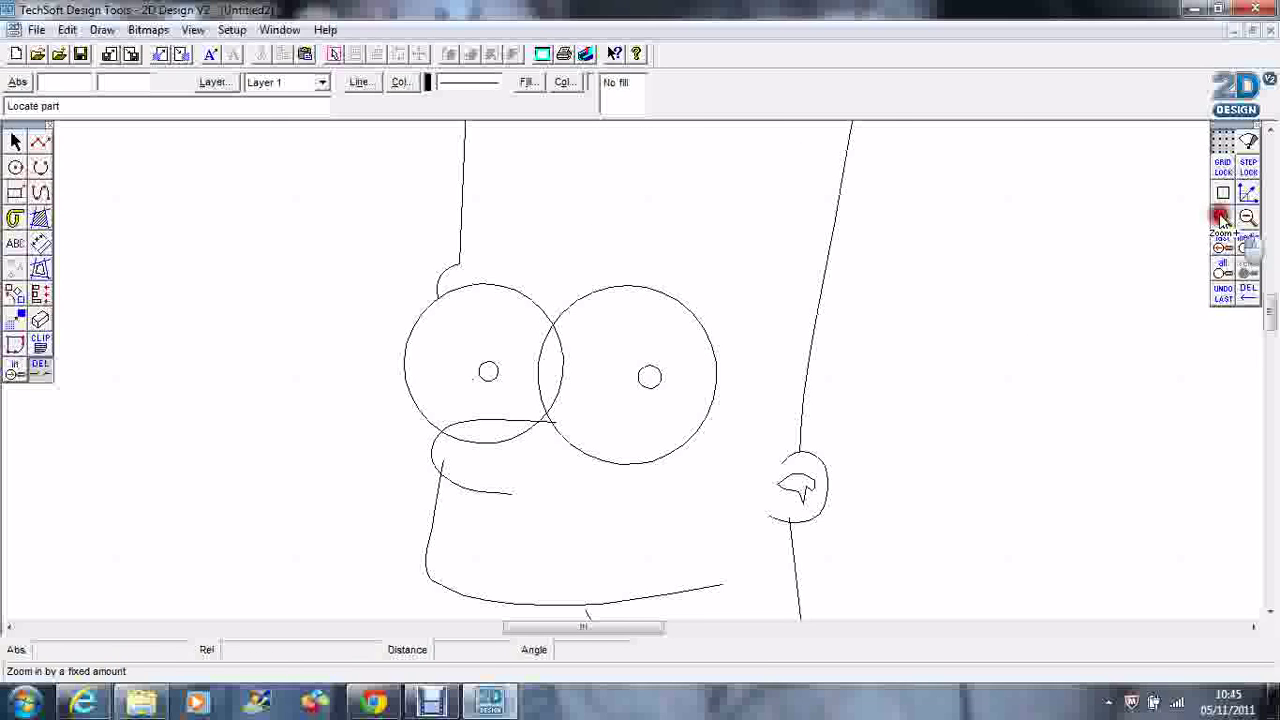
click(561, 376)
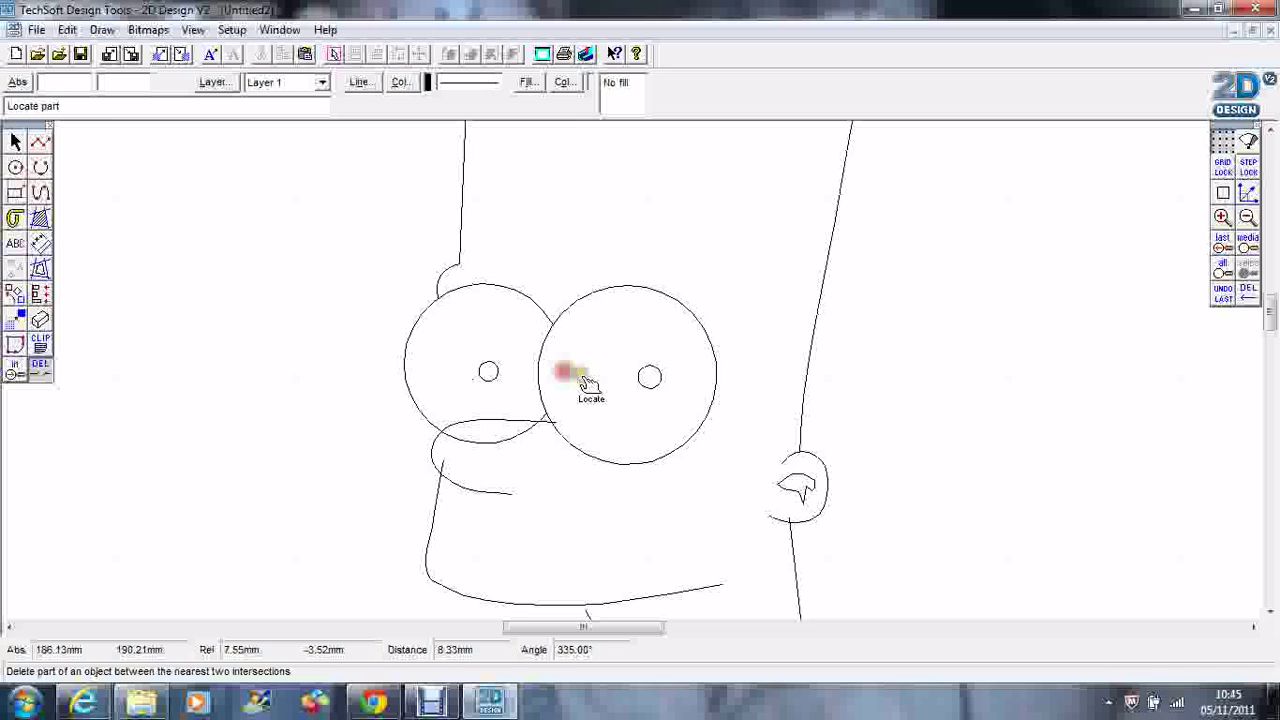
click(521, 443)
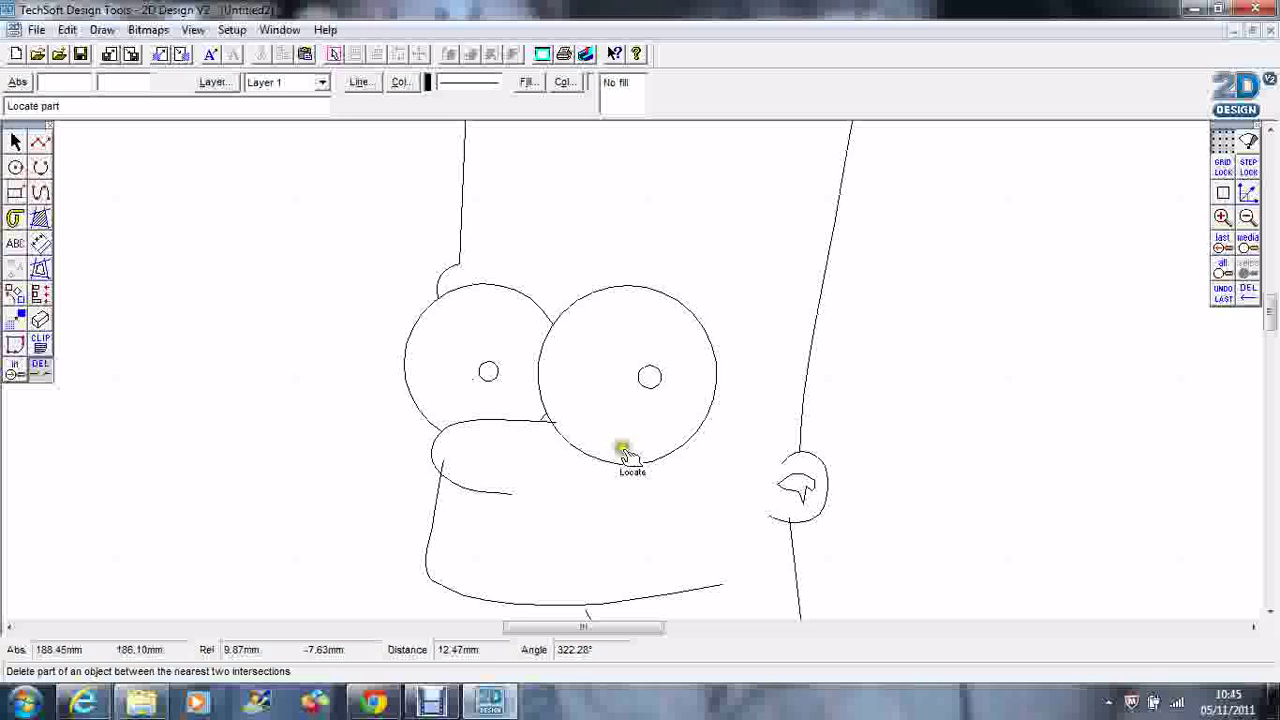
click(561, 422)
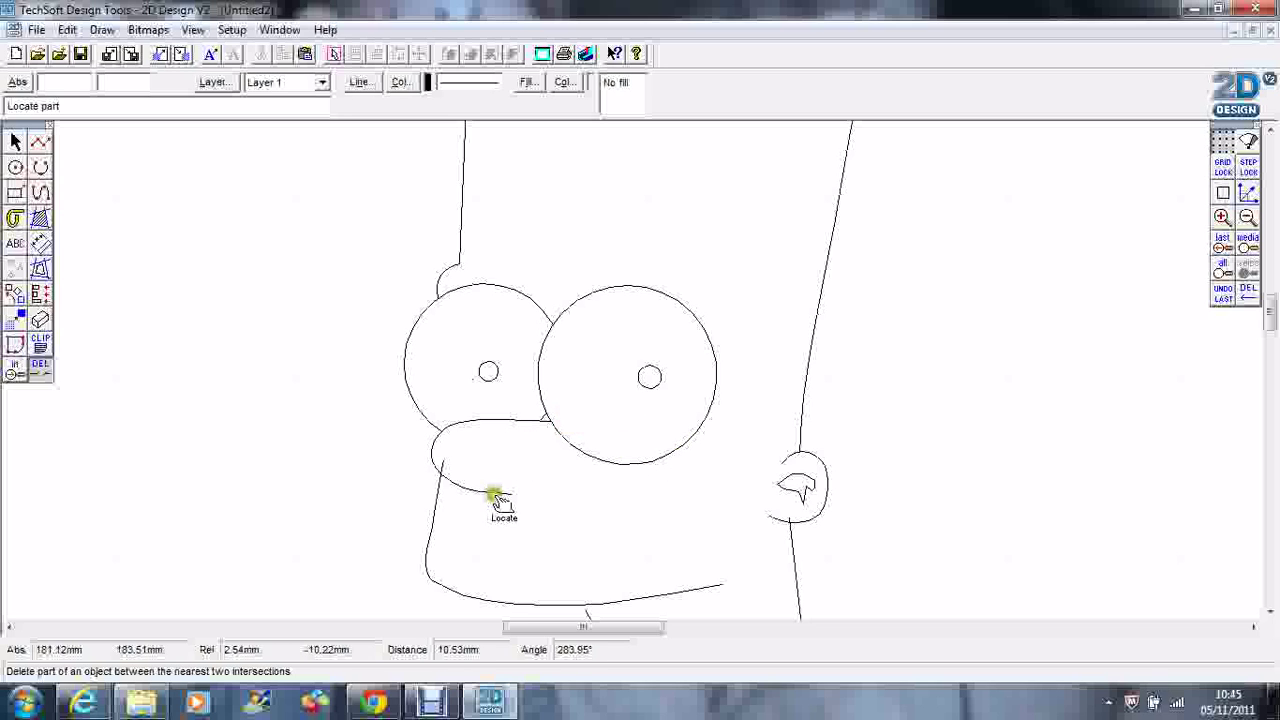
Trim the face line's end inside the nose, the neck line's end inside the ear, and the crossing ends at the neck's lower corners
click(446, 461)
click(679, 496)
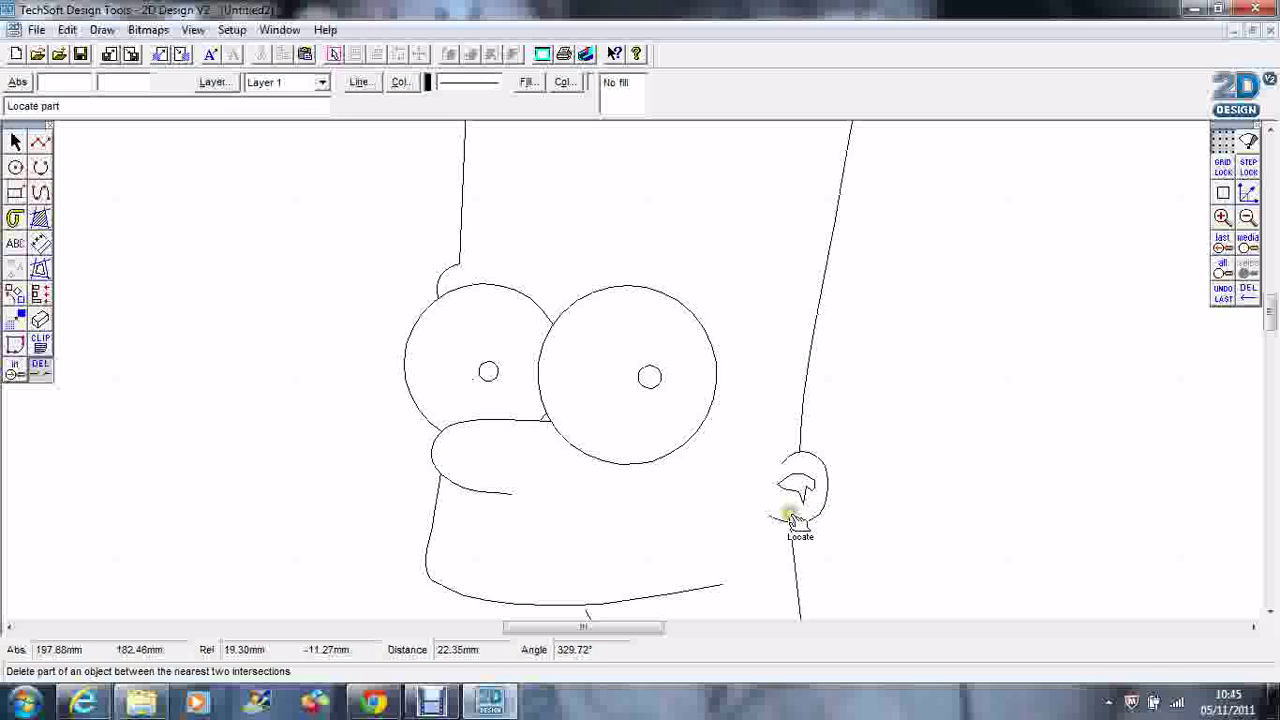
click(788, 513)
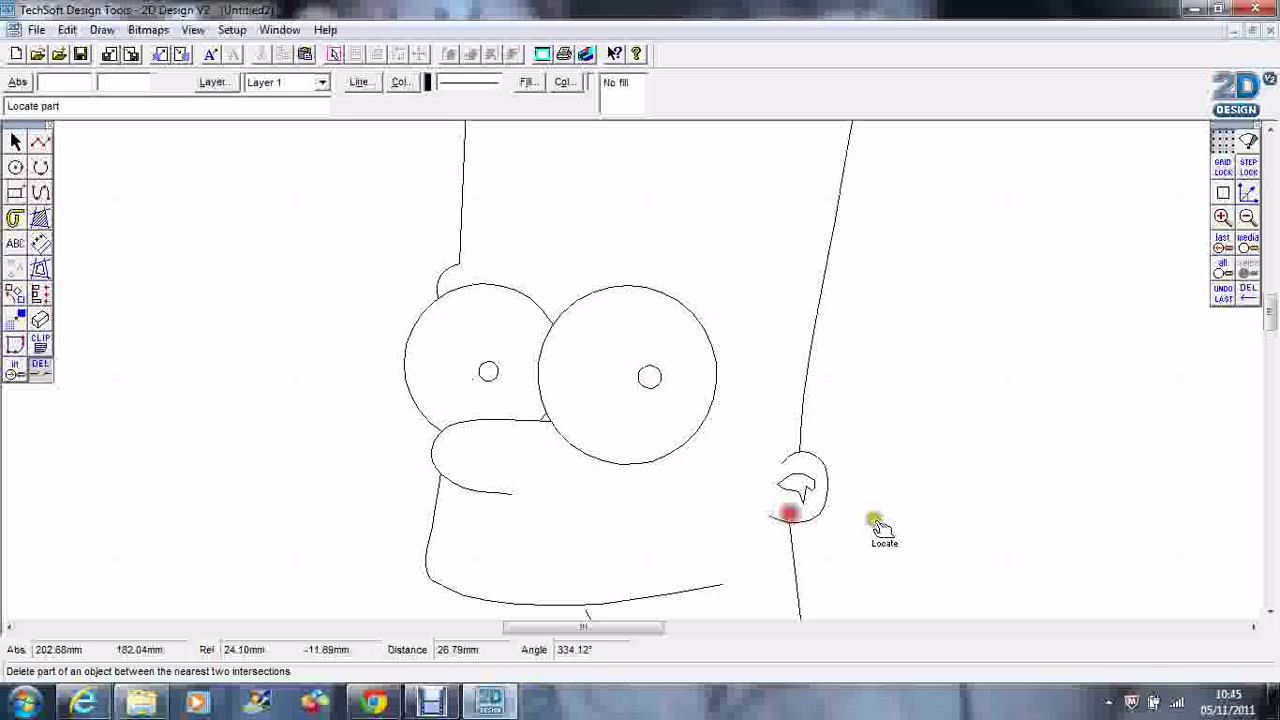
click(1265, 350)
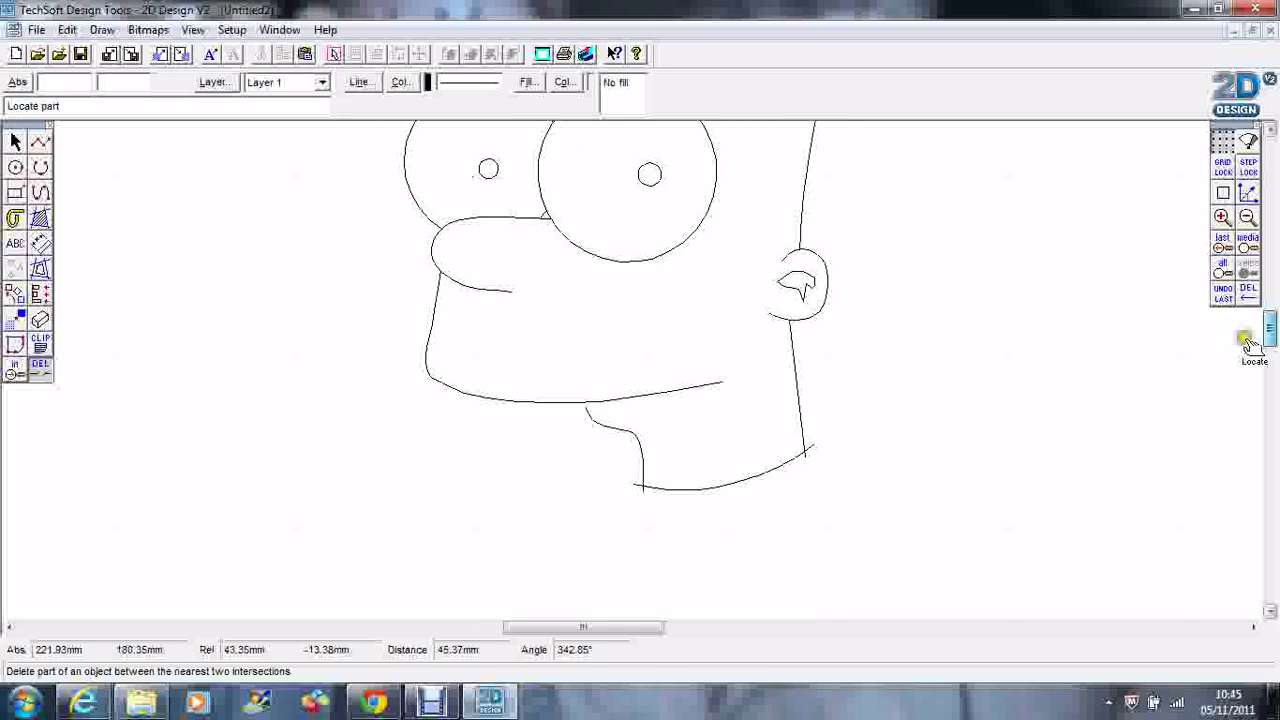
click(810, 450)
click(639, 495)
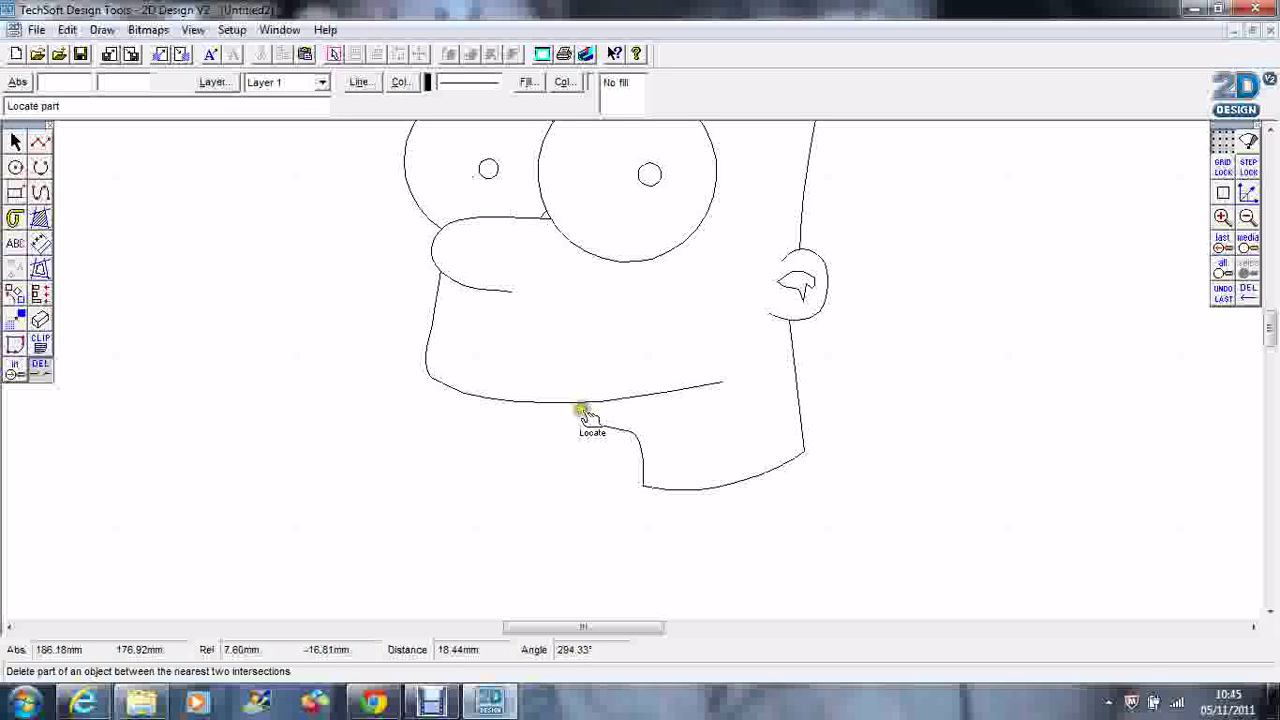
Close the gap under the mouth with a straight line attached to the throat curve's upper end, and trim its excess above the mouth line
click(40, 141)
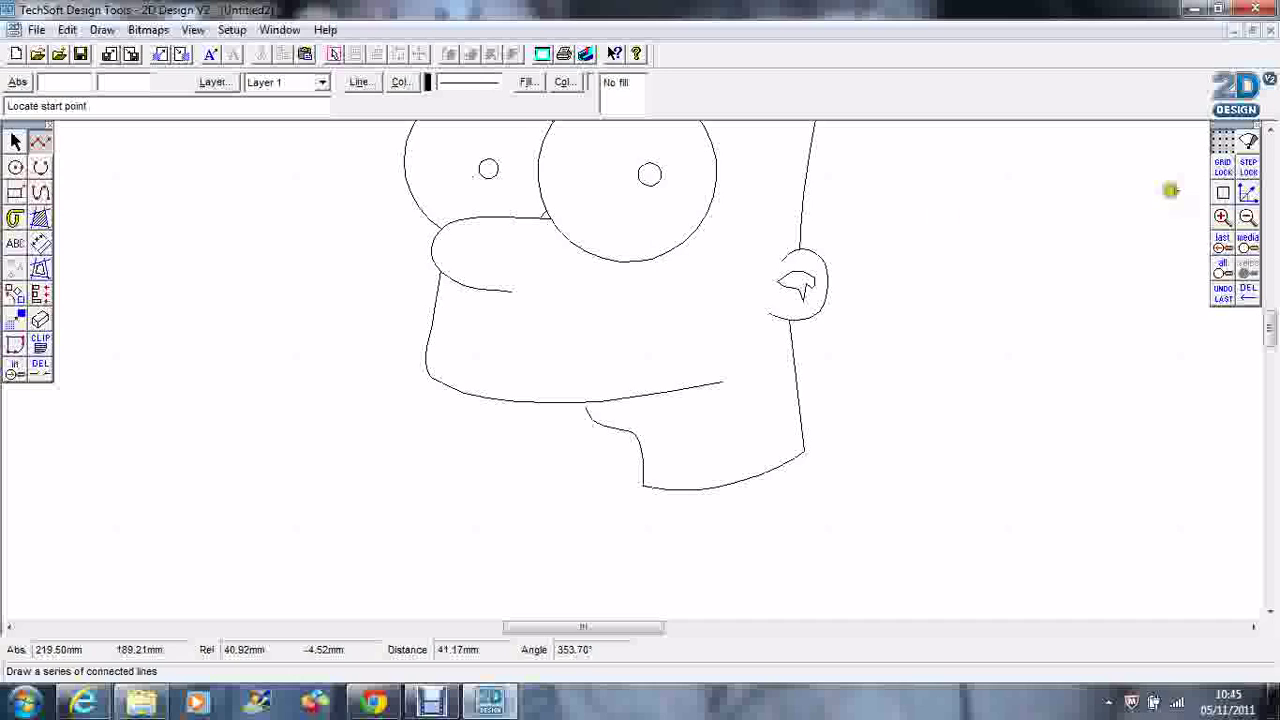
click(1222, 192)
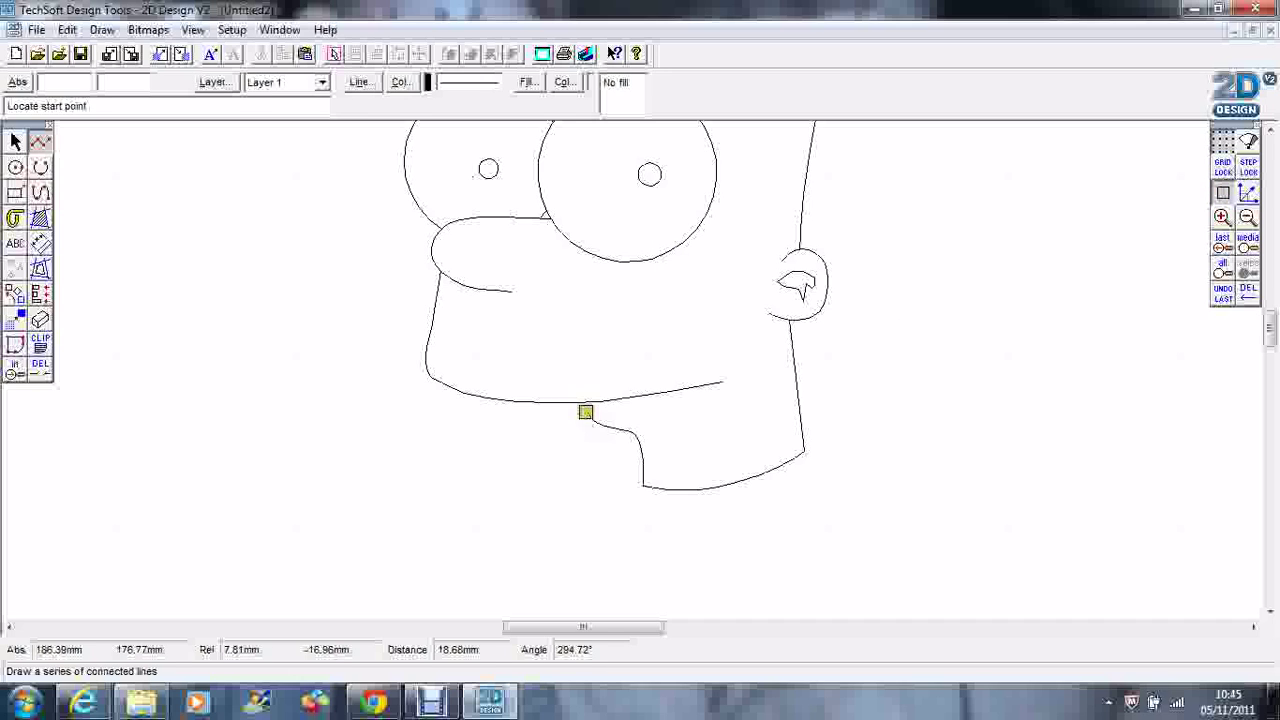
click(585, 412)
double_click(567, 352)
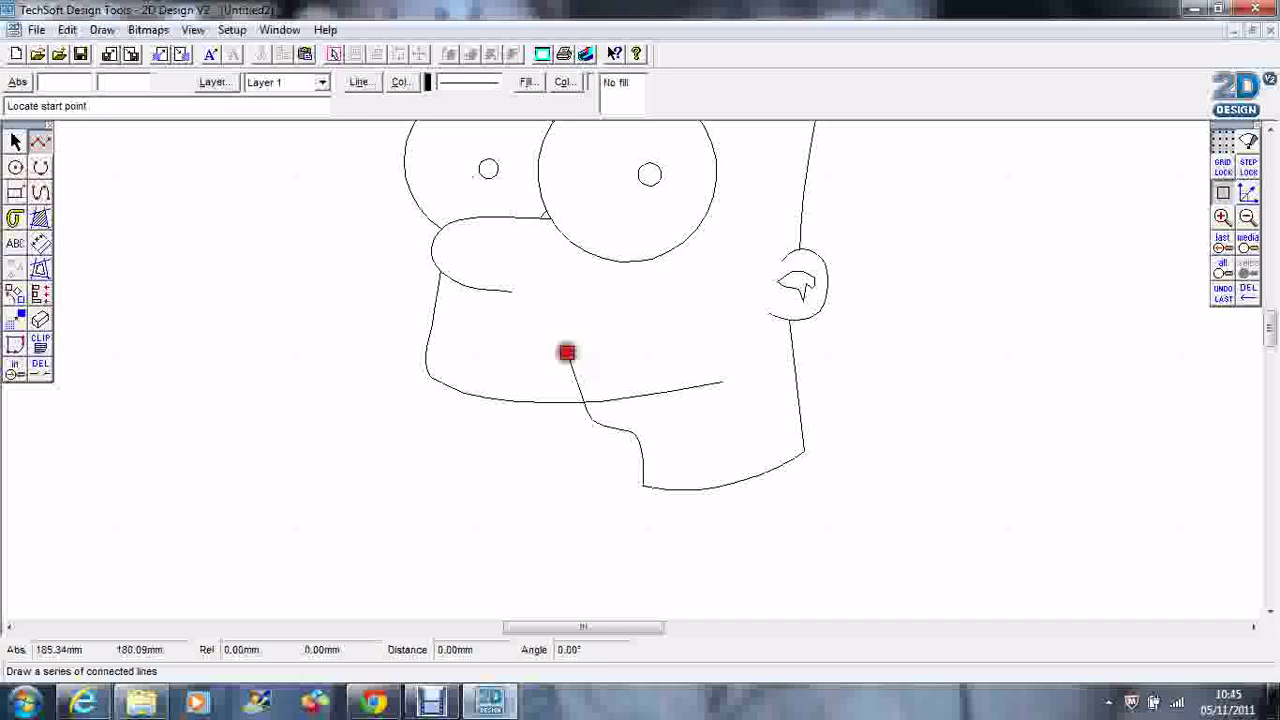
click(40, 366)
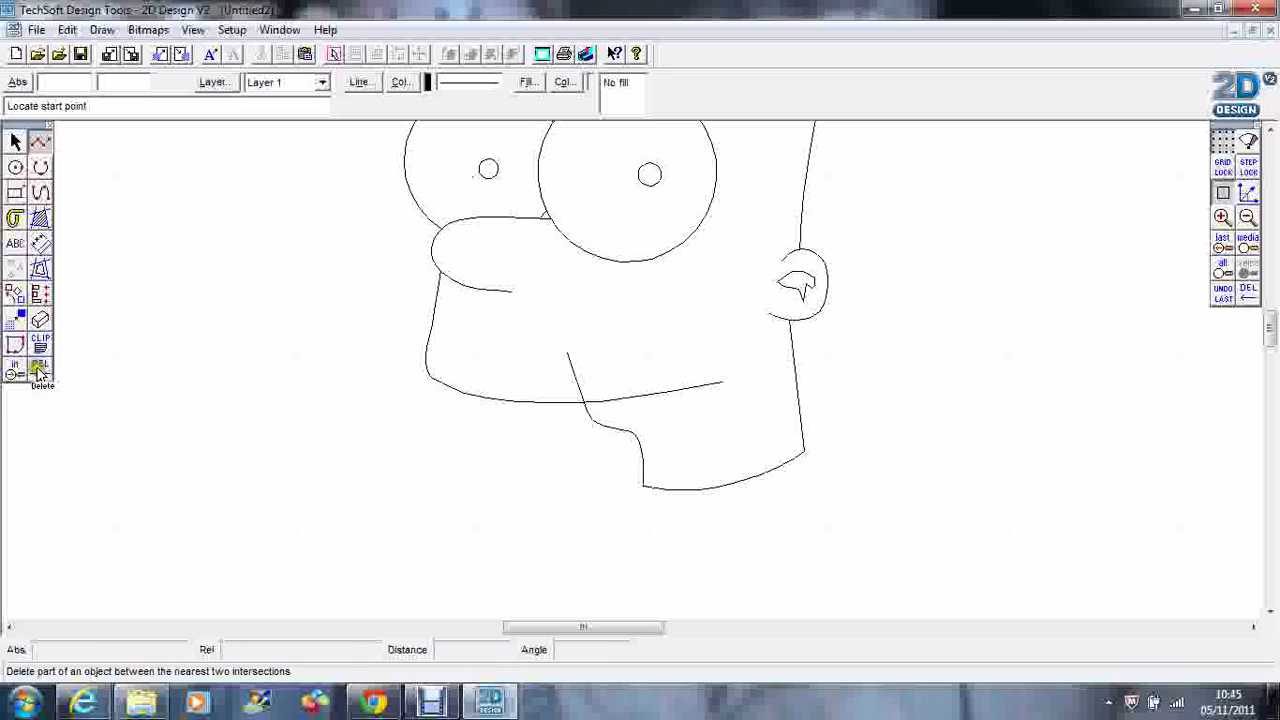
click(569, 370)
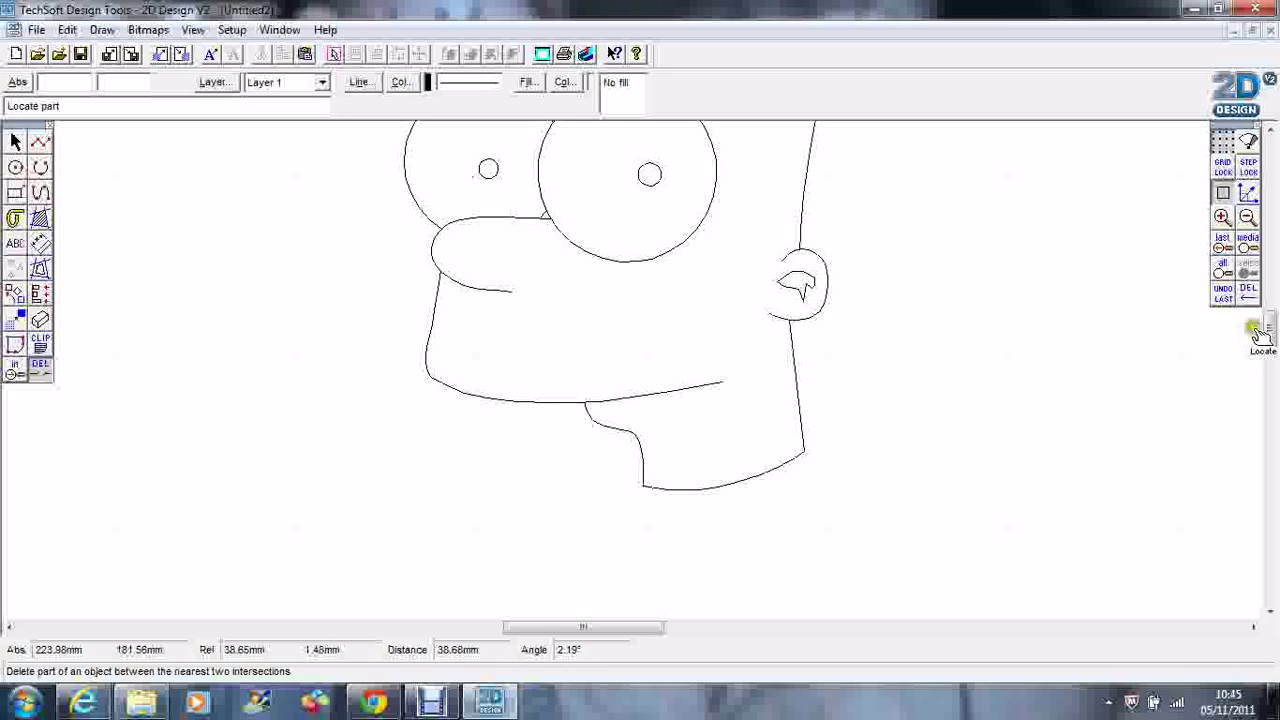
Configure the boundary fill as a solid black fill
drag(1270, 335, 1270, 322)
click(1246, 217)
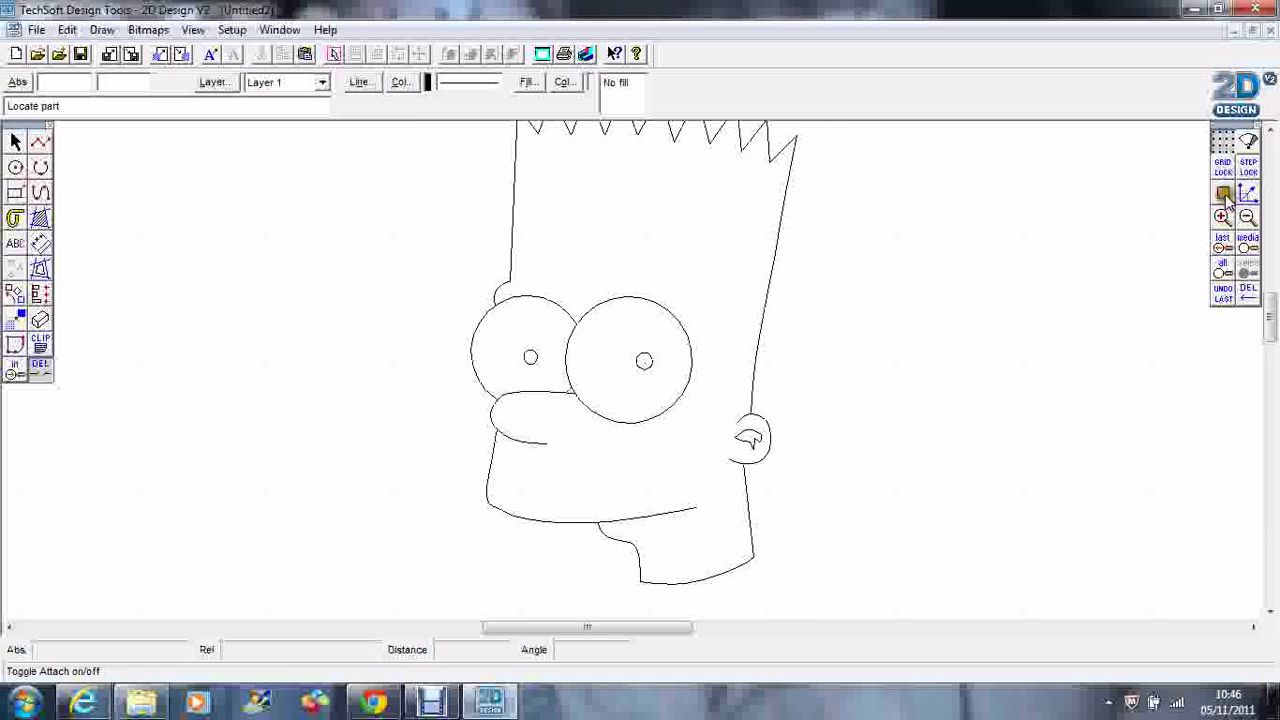
double_click(40, 218)
click(553, 327)
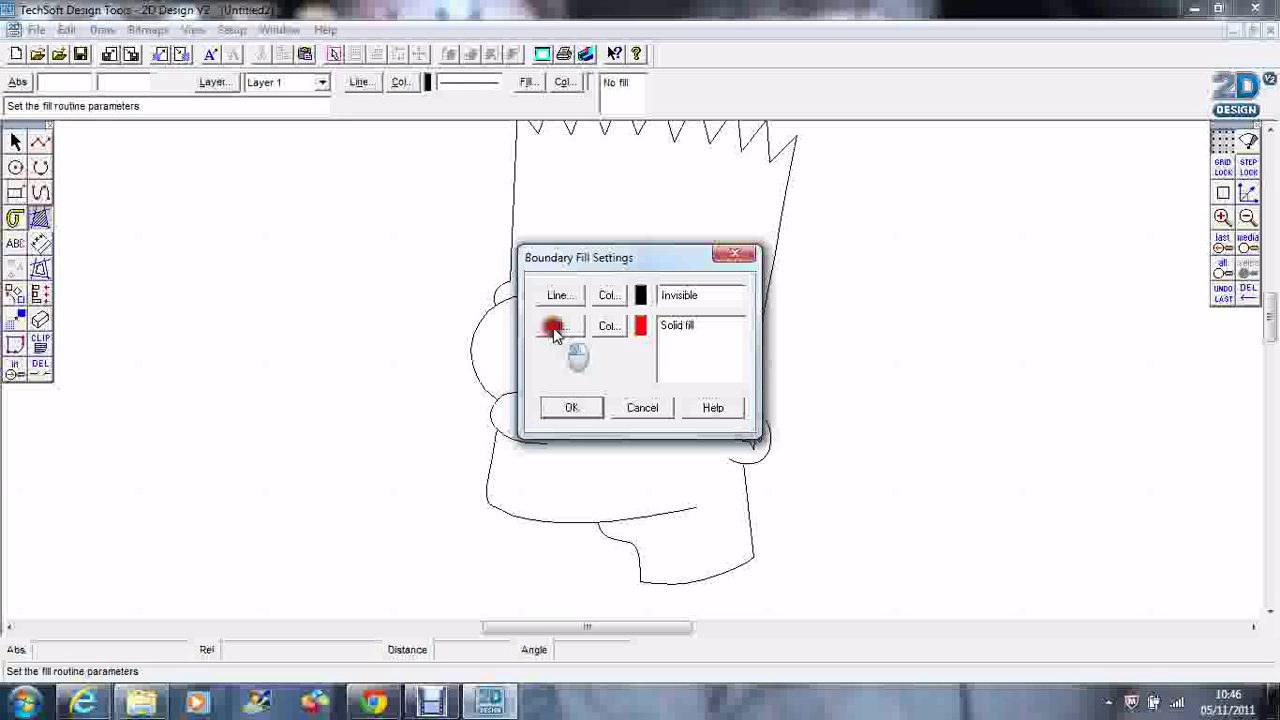
click(610, 326)
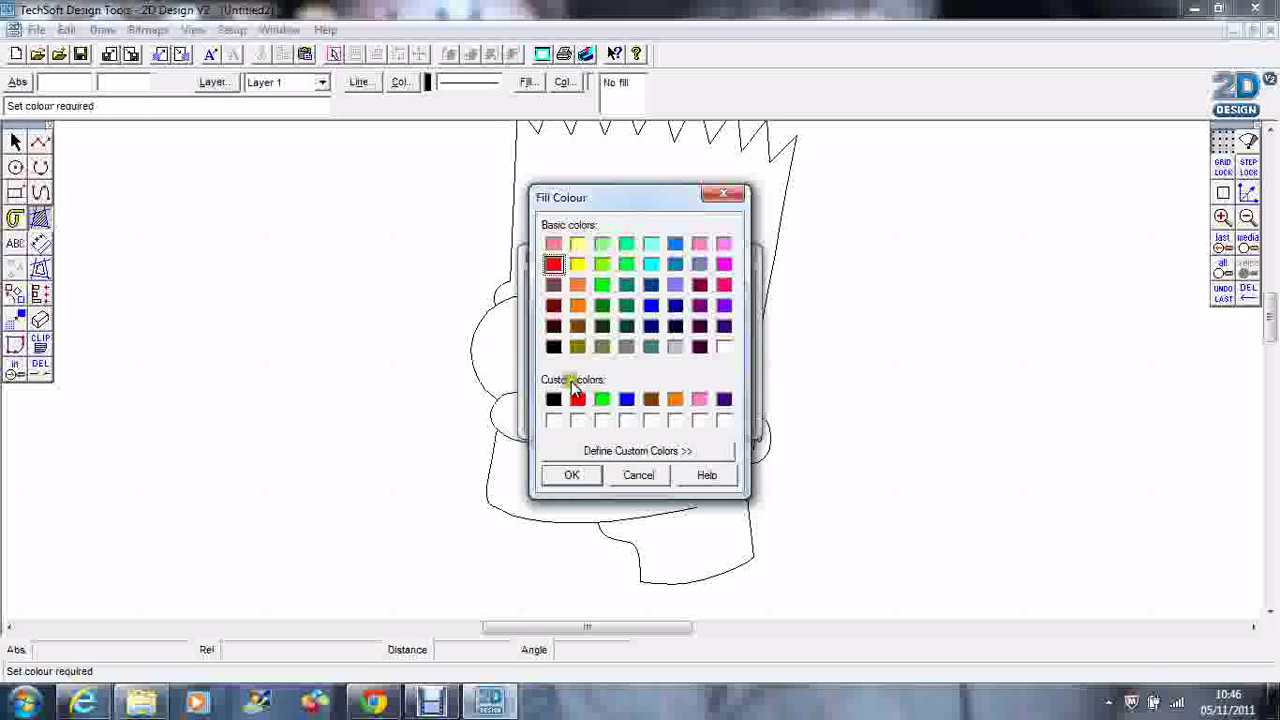
click(555, 400)
click(573, 475)
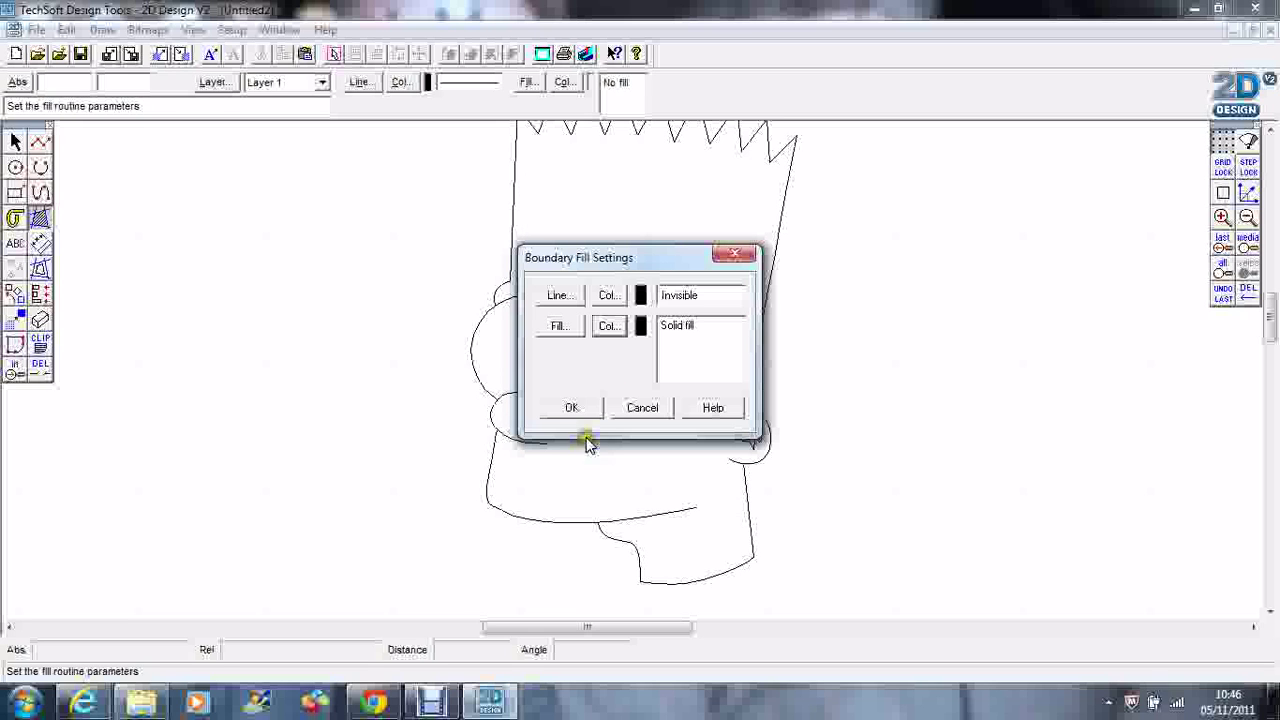
click(582, 408)
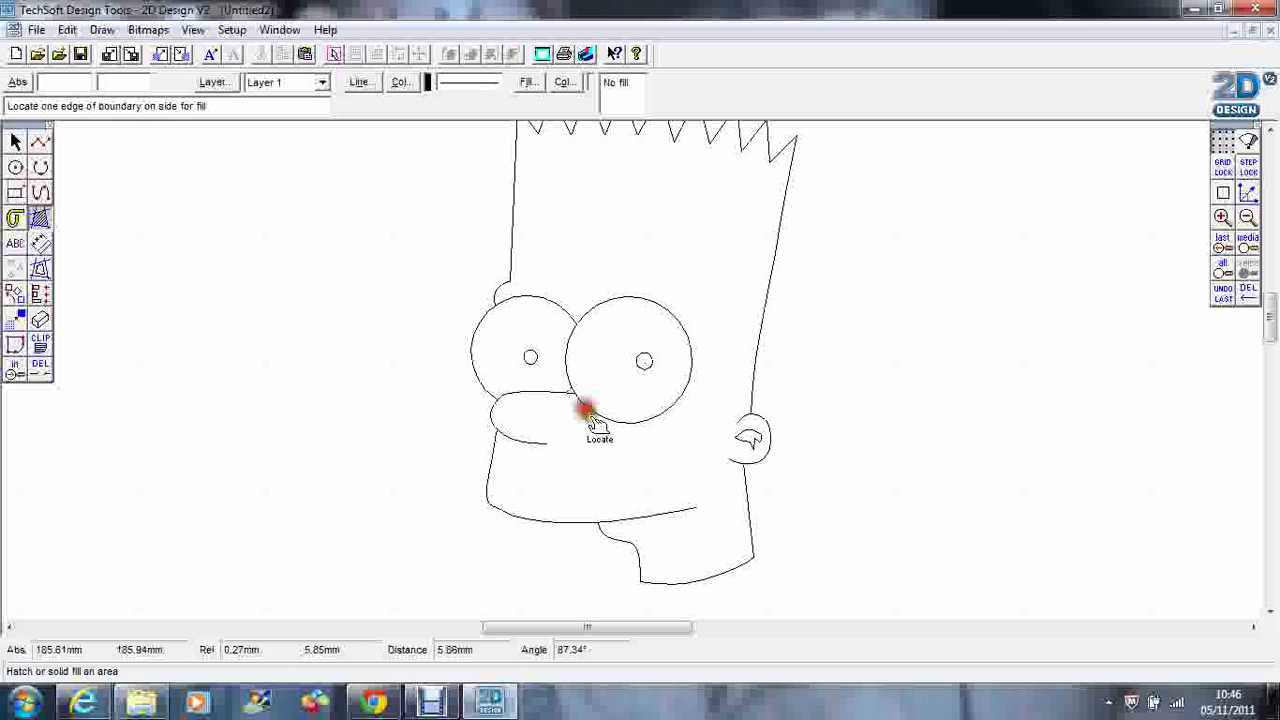
Fill both pupils and the inner ear shape with solid black, without islands
click(532, 358)
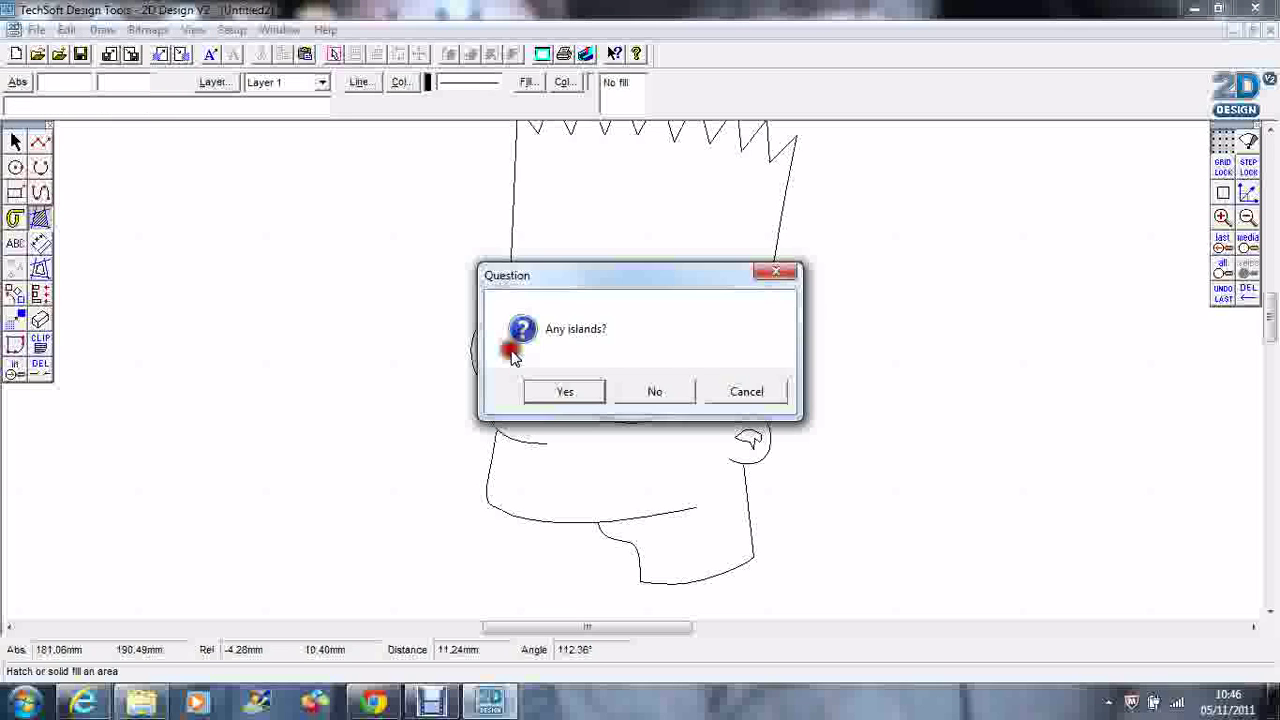
click(658, 392)
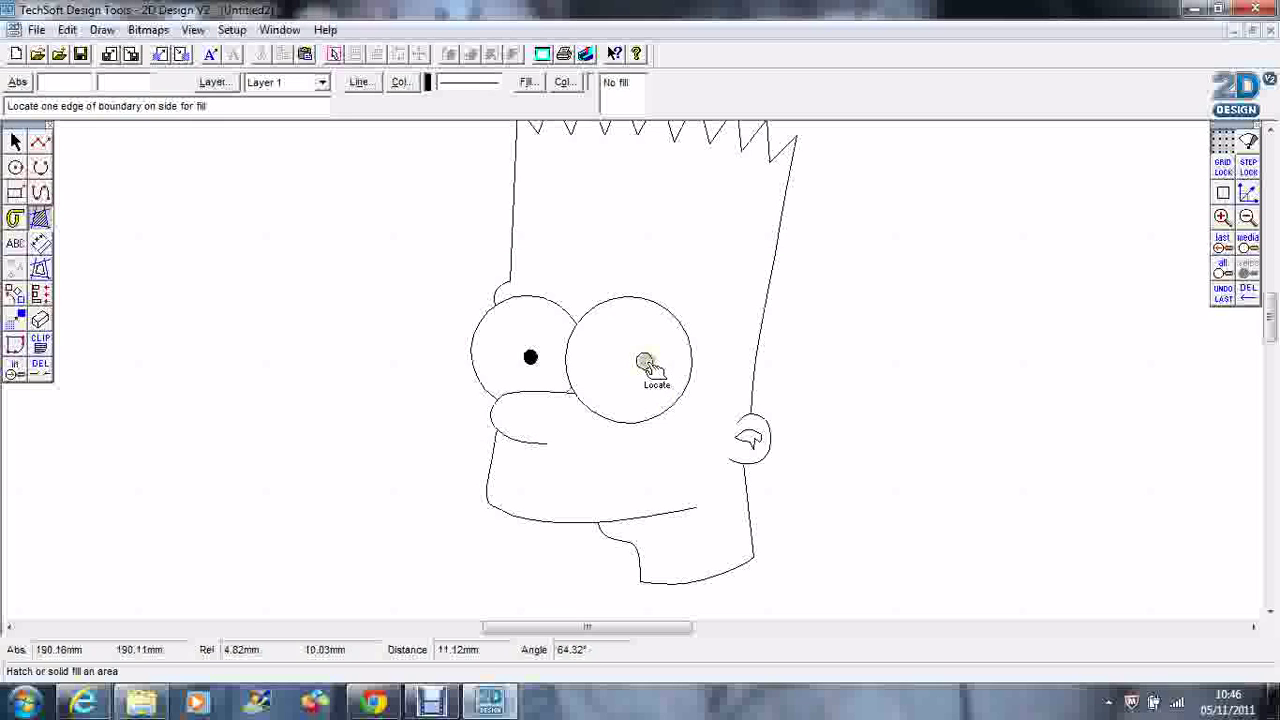
click(645, 362)
click(674, 390)
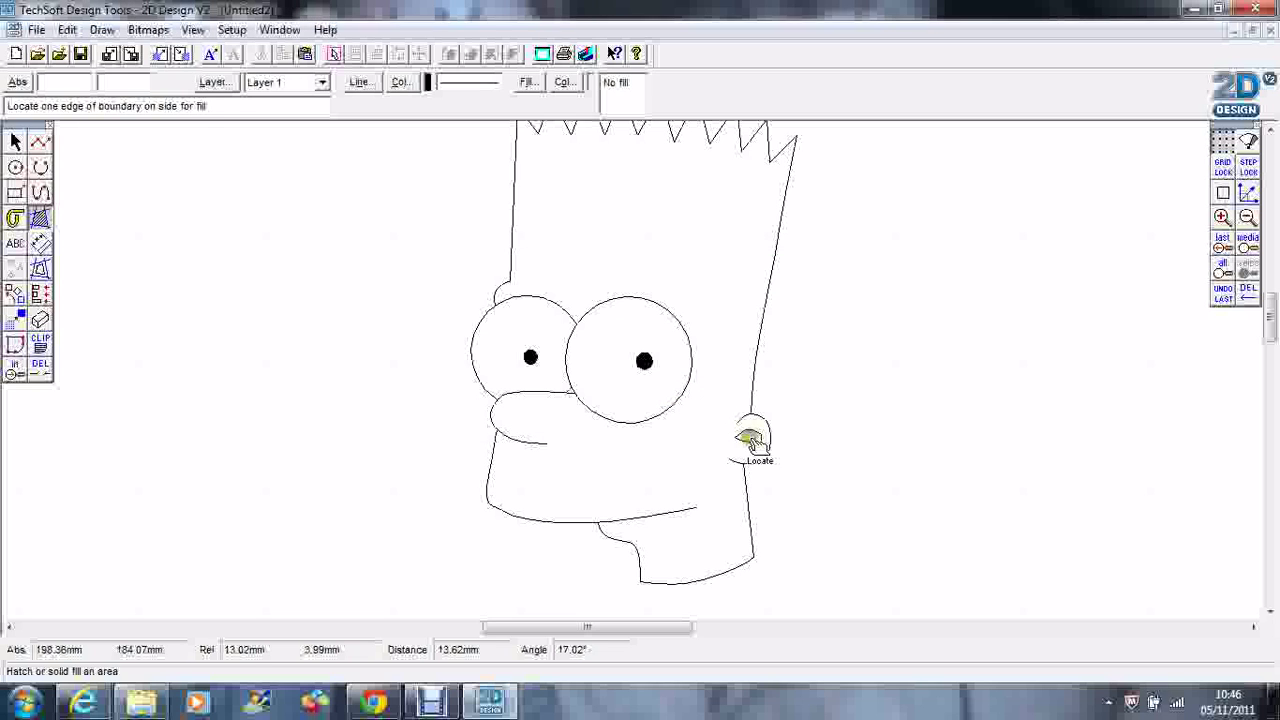
click(748, 440)
click(660, 391)
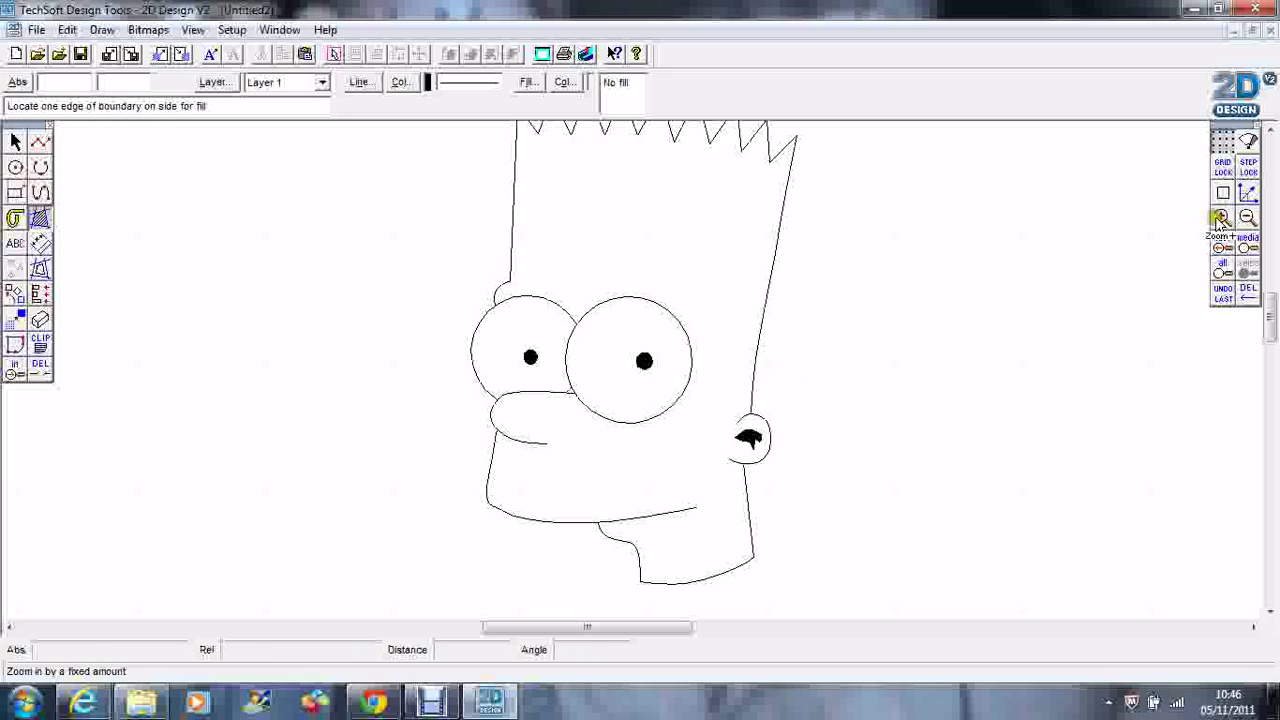
click(1248, 218)
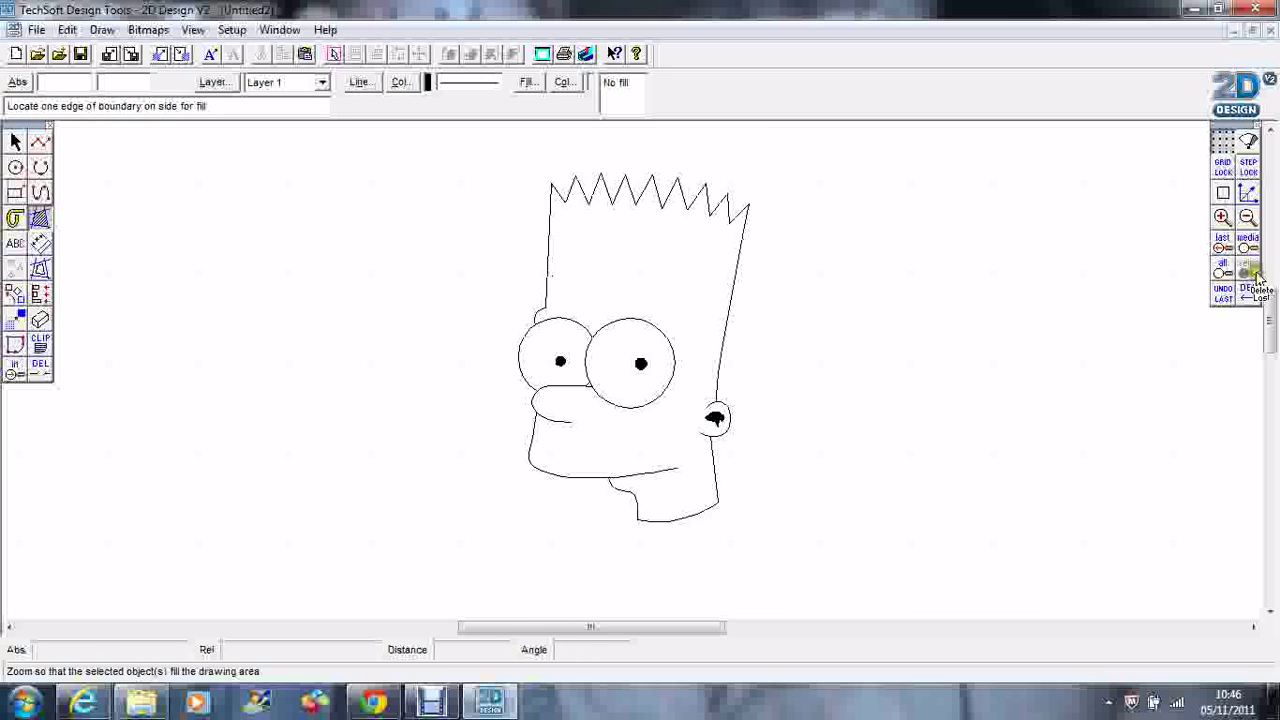